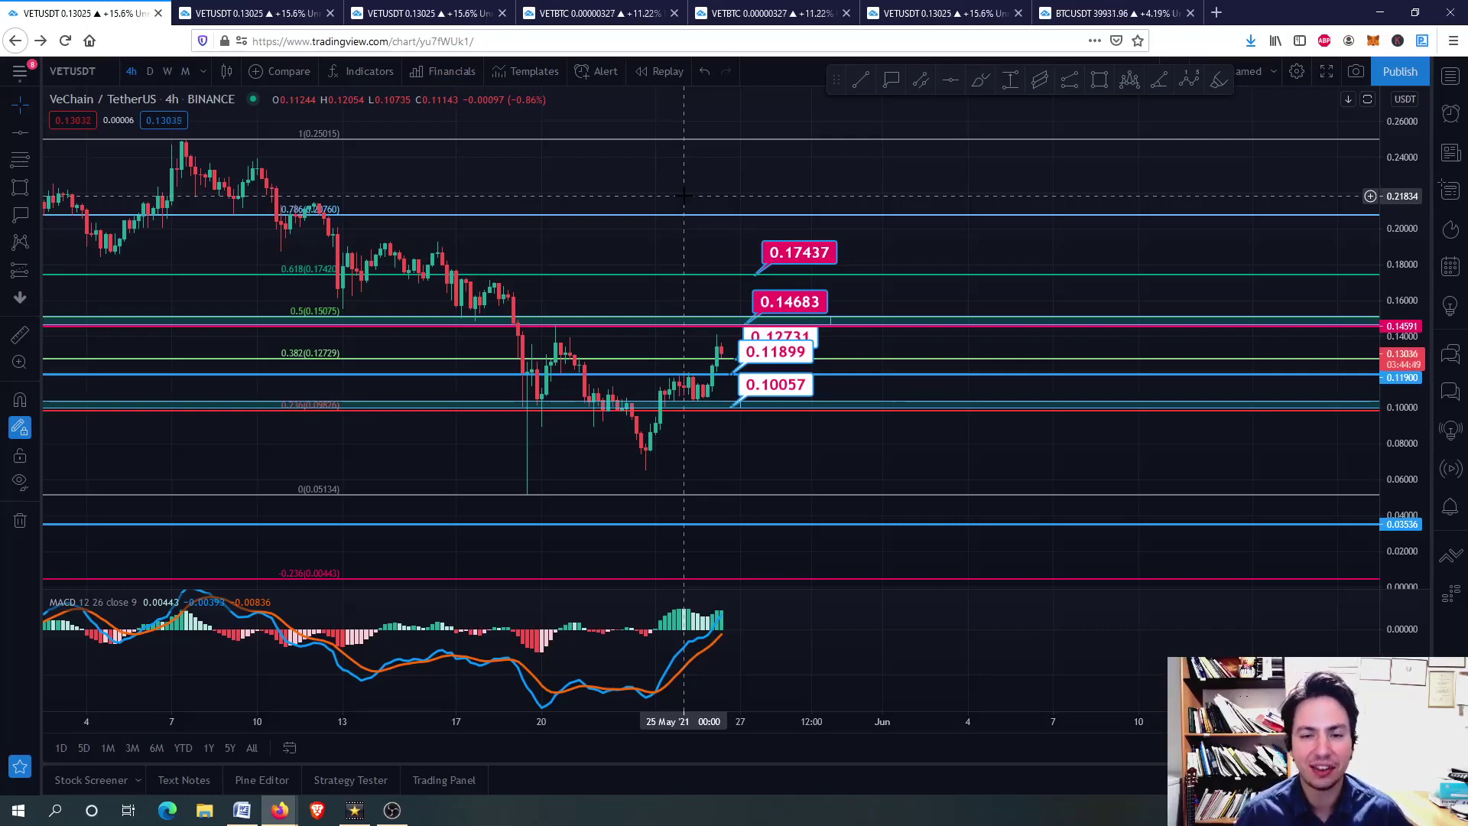
Move the blue support line's price label from 0.11899 up to 0.11921.
{"action": "scroll", "coordinate": [685, 195], "scroll_direction": "down", "scroll_amount": 2}
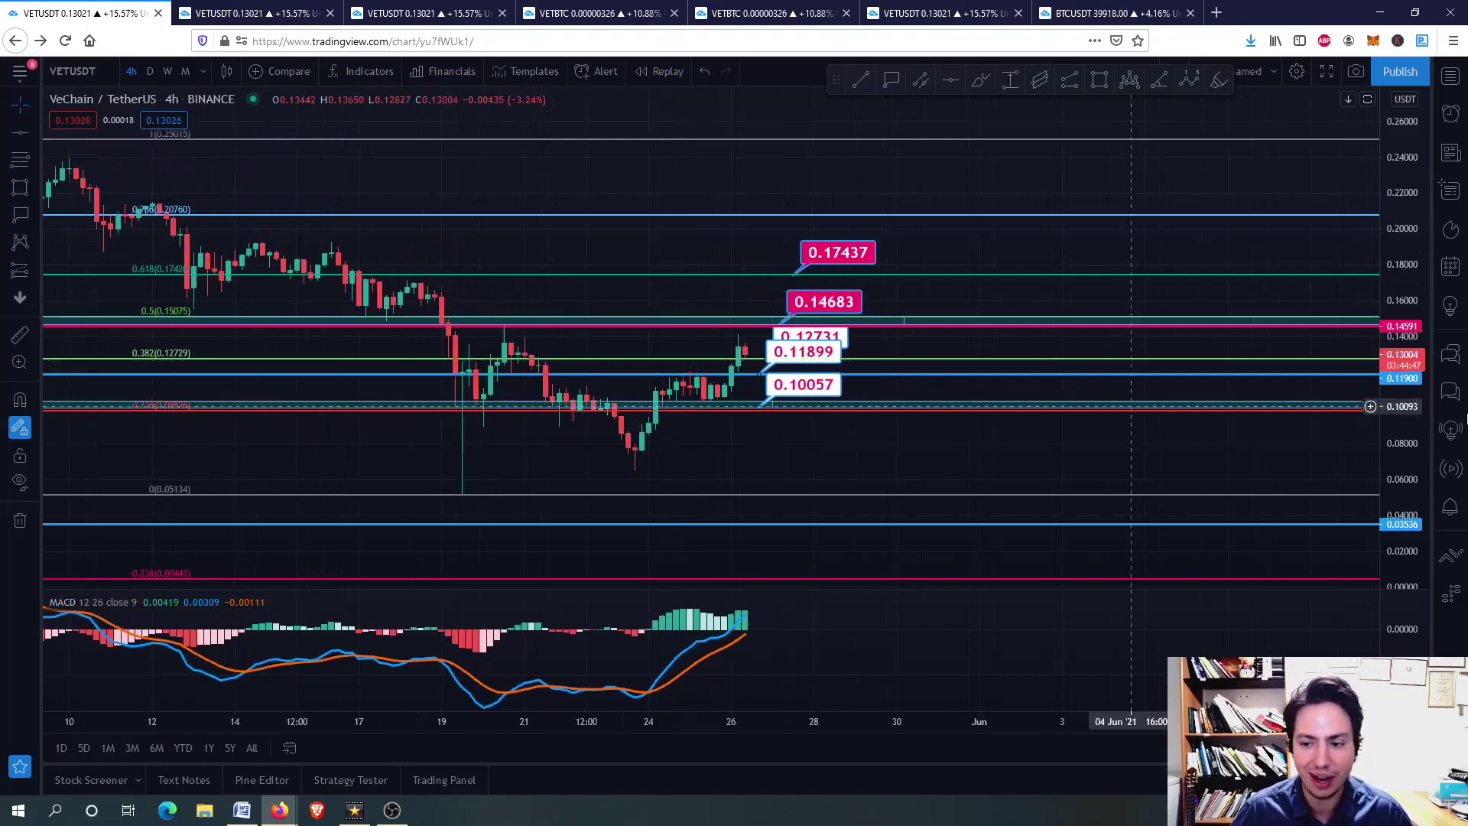
{"action": "scroll", "coordinate": [699, 228], "scroll_direction": "up", "scroll_amount": 2}
{"action": "scroll", "coordinate": [699, 228], "scroll_direction": "down", "scroll_amount": 1}
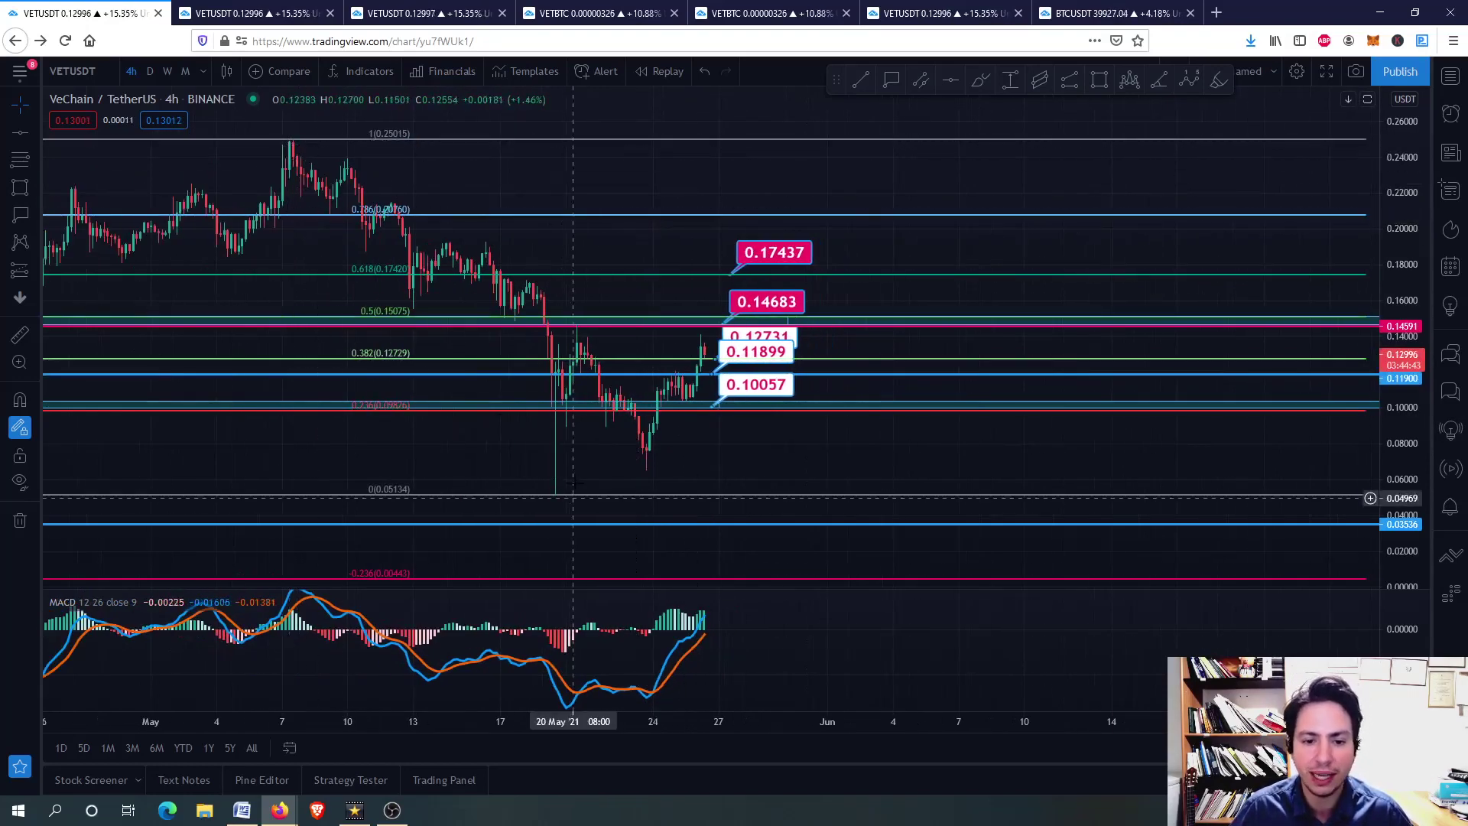
{"action": "scroll", "coordinate": [556, 500], "scroll_direction": "up", "scroll_amount": 2}
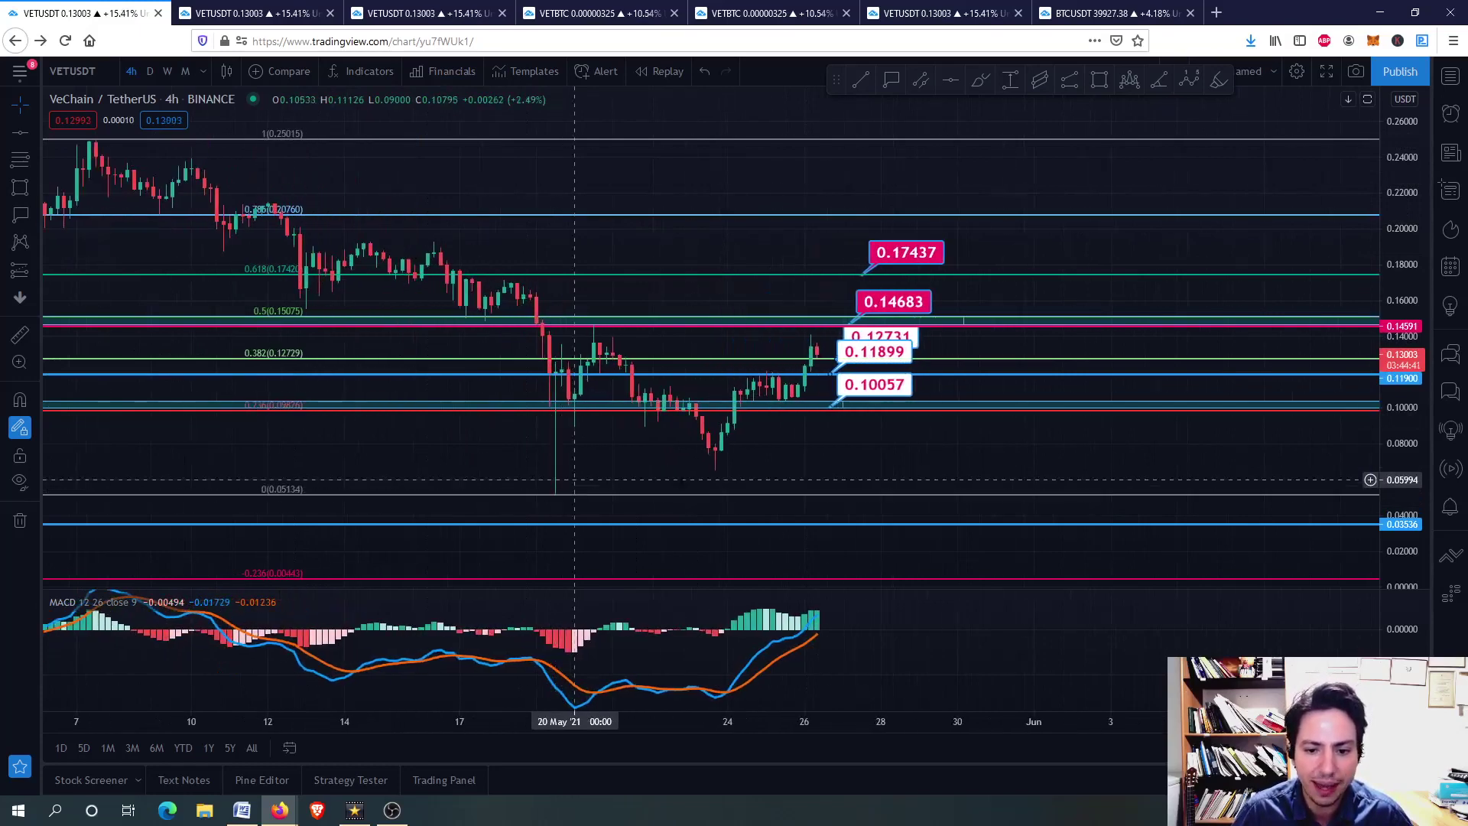
{"action": "scroll", "coordinate": [698, 458], "scroll_direction": "up", "scroll_amount": 1}
{"action": "left_click_drag", "start_coordinate": [1417, 451], "coordinate": [1415, 405]}
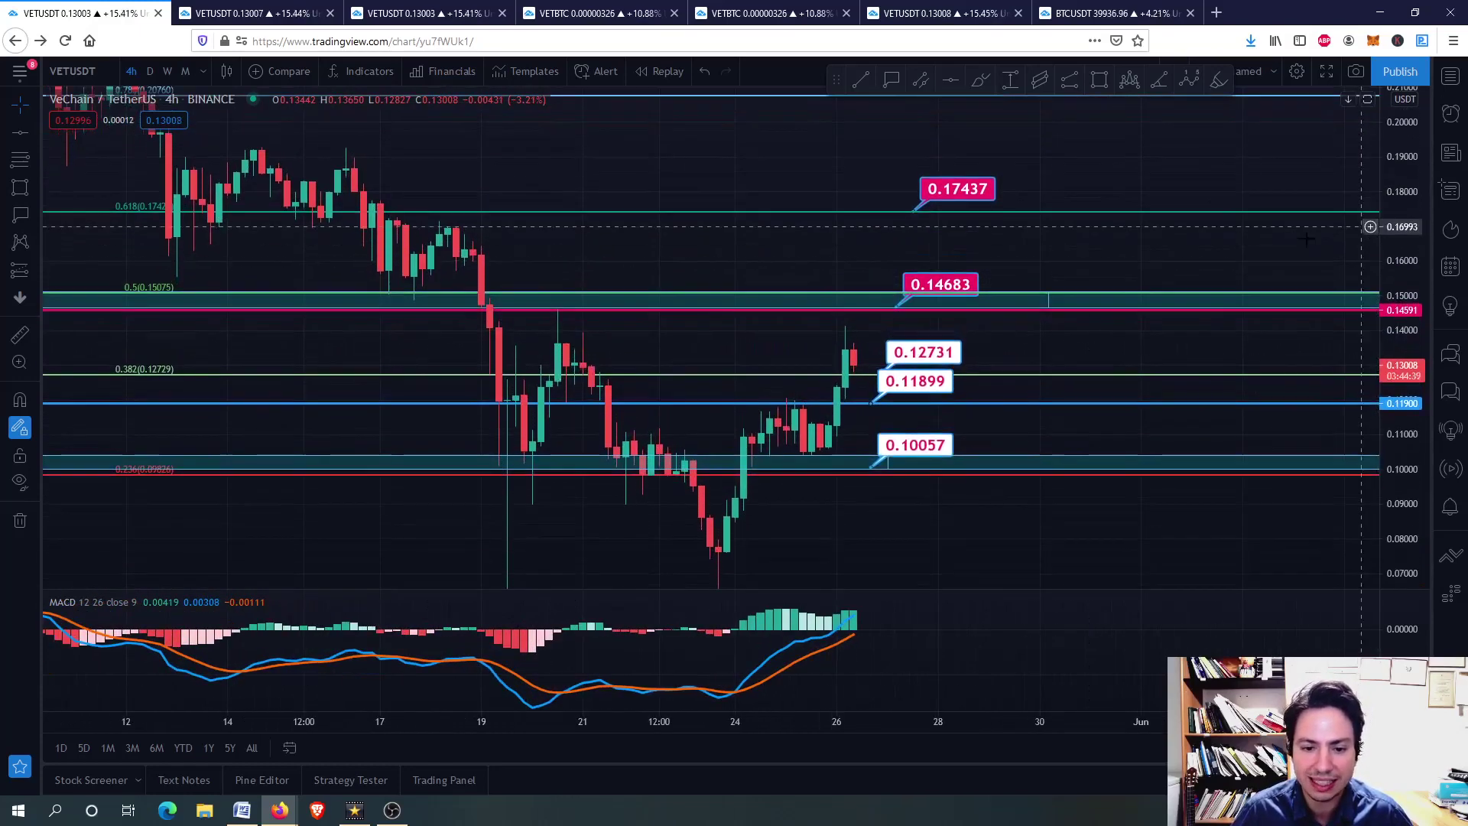
{"action": "scroll", "coordinate": [879, 382], "scroll_direction": "up", "scroll_amount": 1}
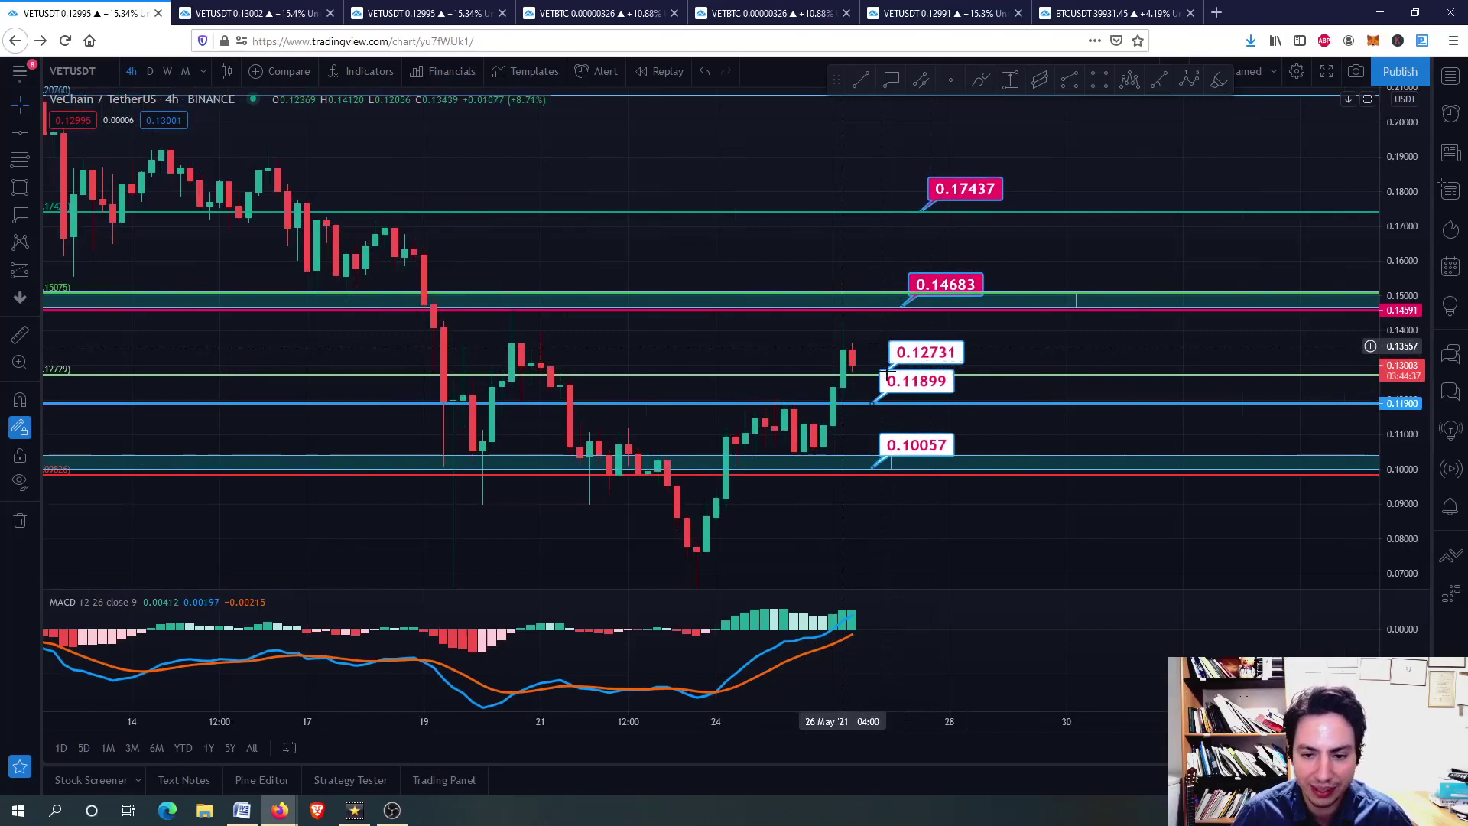
{"action": "scroll", "coordinate": [890, 329], "scroll_direction": "up", "scroll_amount": 1}
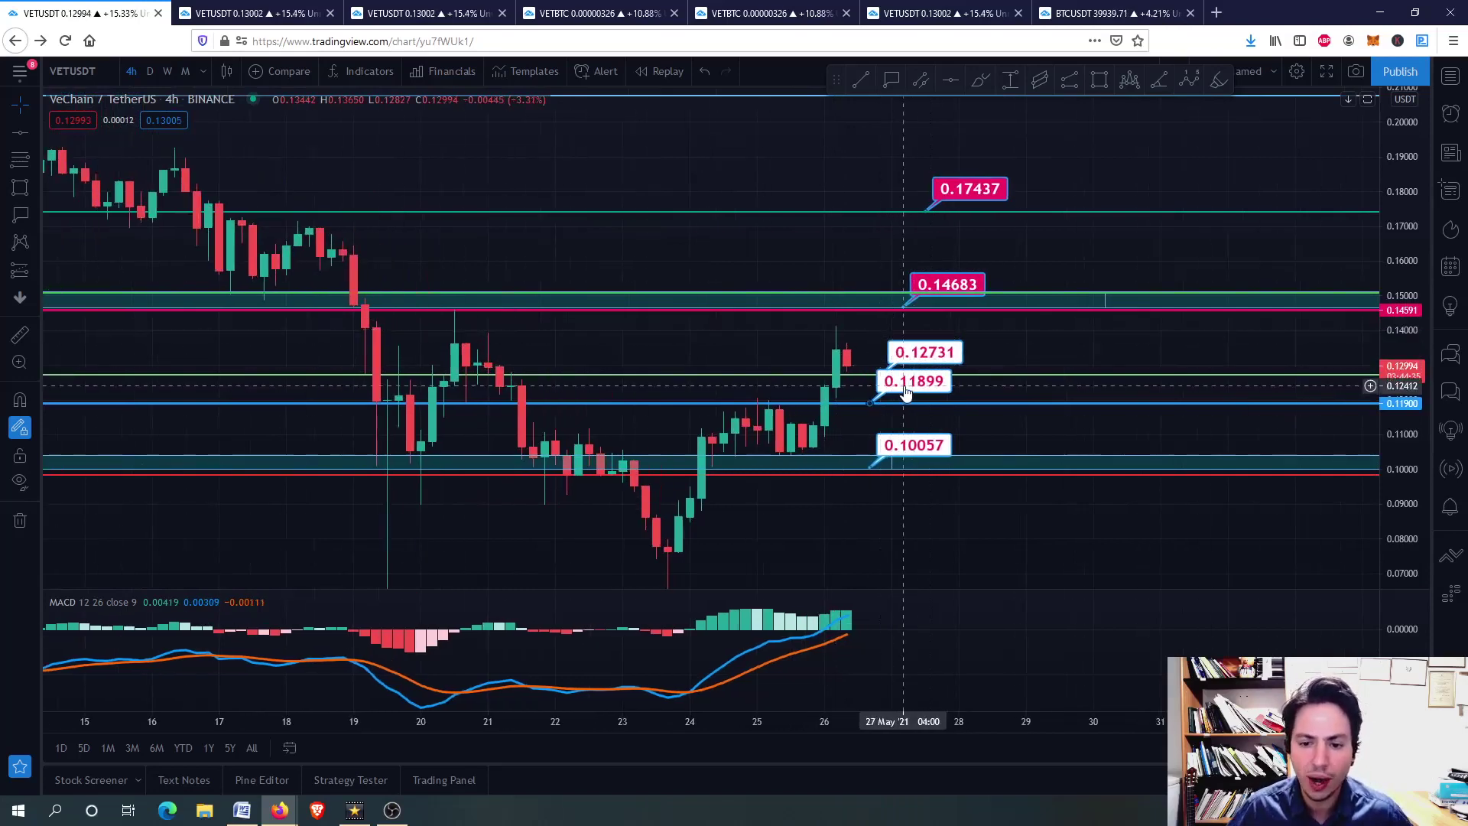
{"action": "left_click_drag", "start_coordinate": [917, 391], "coordinate": [918, 390]}
{"action": "scroll", "coordinate": [865, 363], "scroll_direction": "up", "scroll_amount": 1}
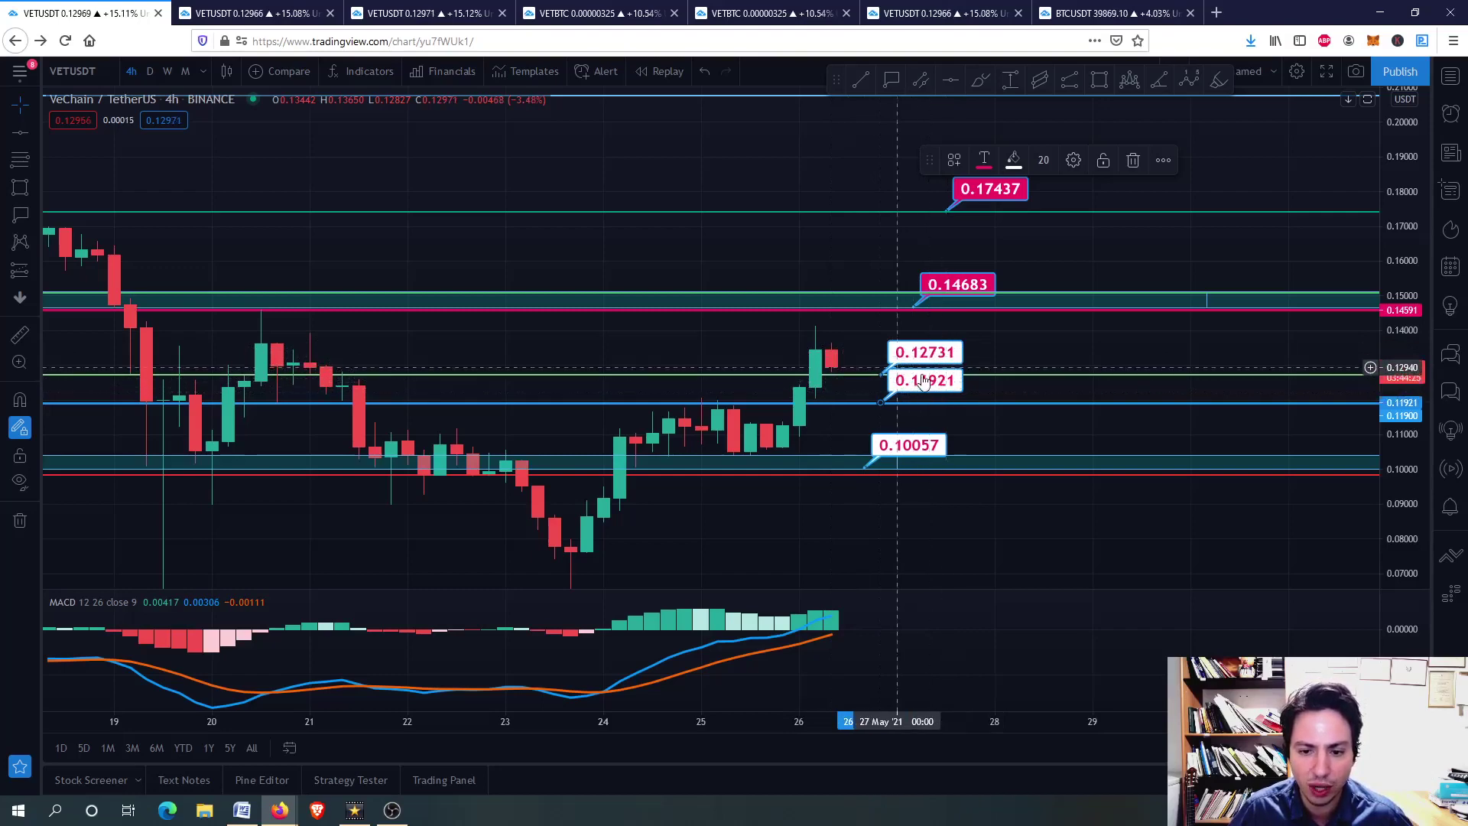
Nudge the 0.17437 level label slightly left above its green line.
{"action": "scroll", "coordinate": [908, 378], "scroll_direction": "up", "scroll_amount": 1}
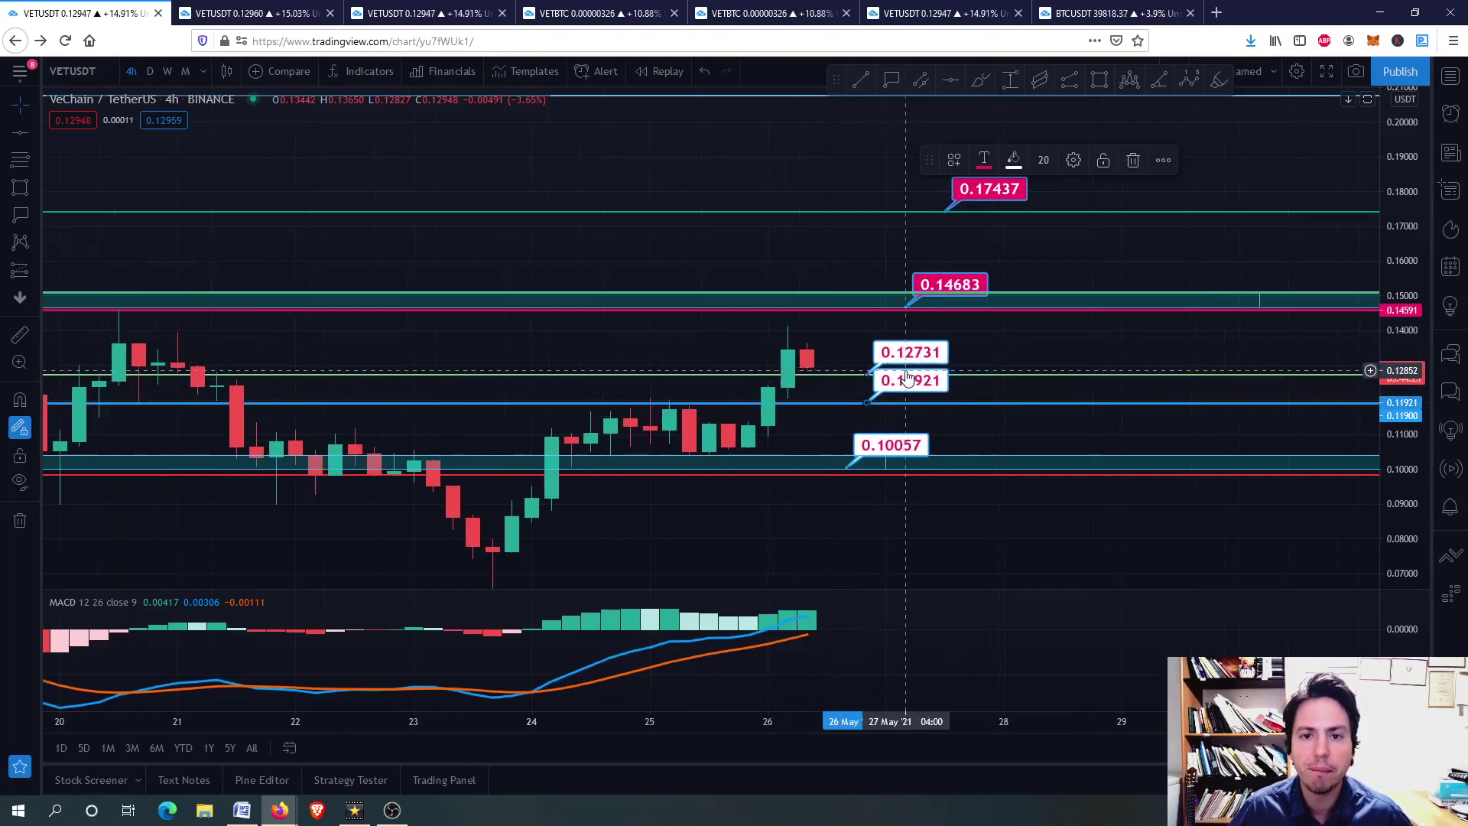
{"action": "left_click_drag", "start_coordinate": [1400, 447], "coordinate": [1400, 419]}
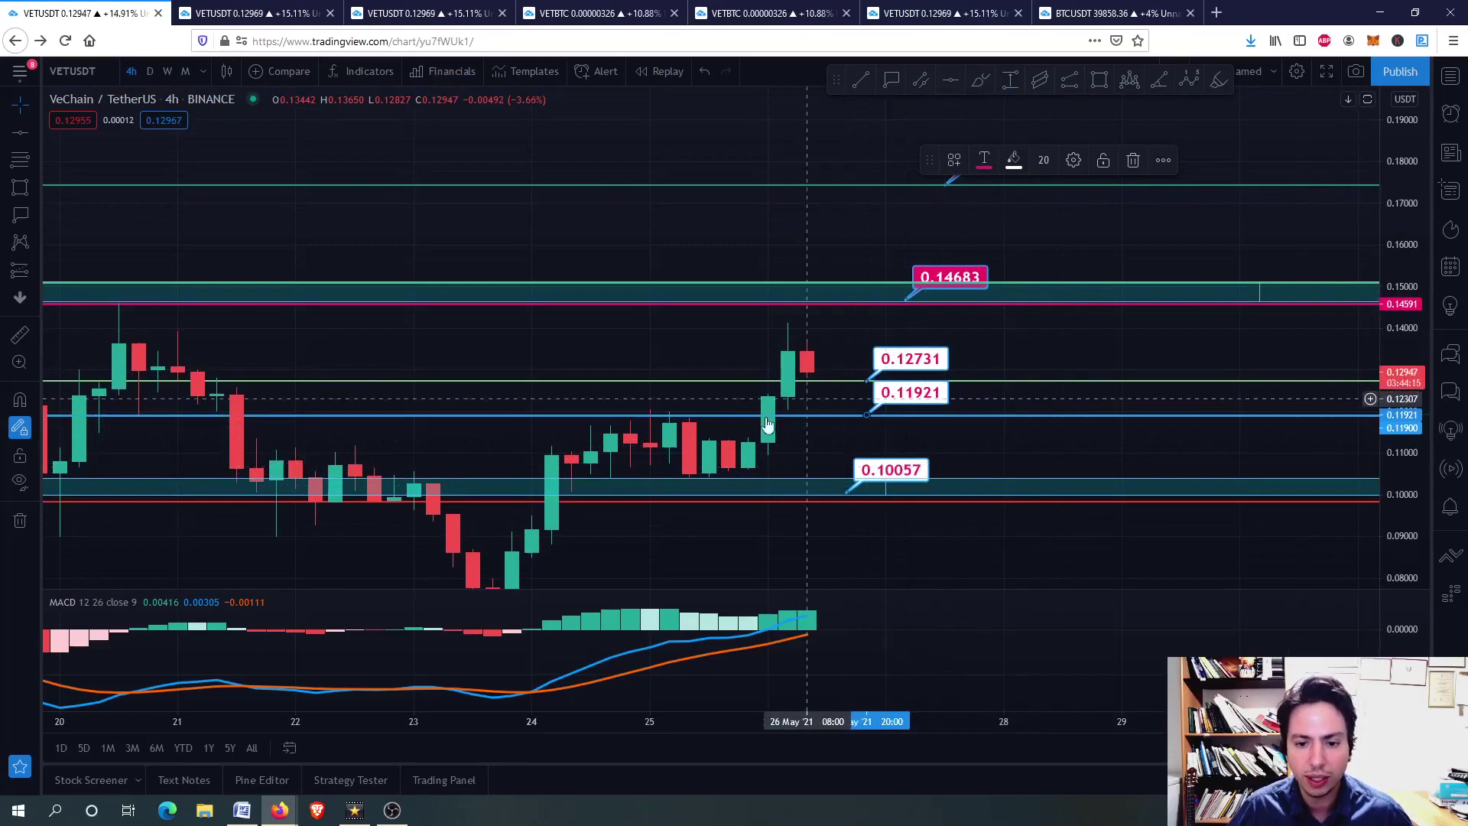
{"action": "left_click_drag", "start_coordinate": [940, 276], "coordinate": [879, 310]}
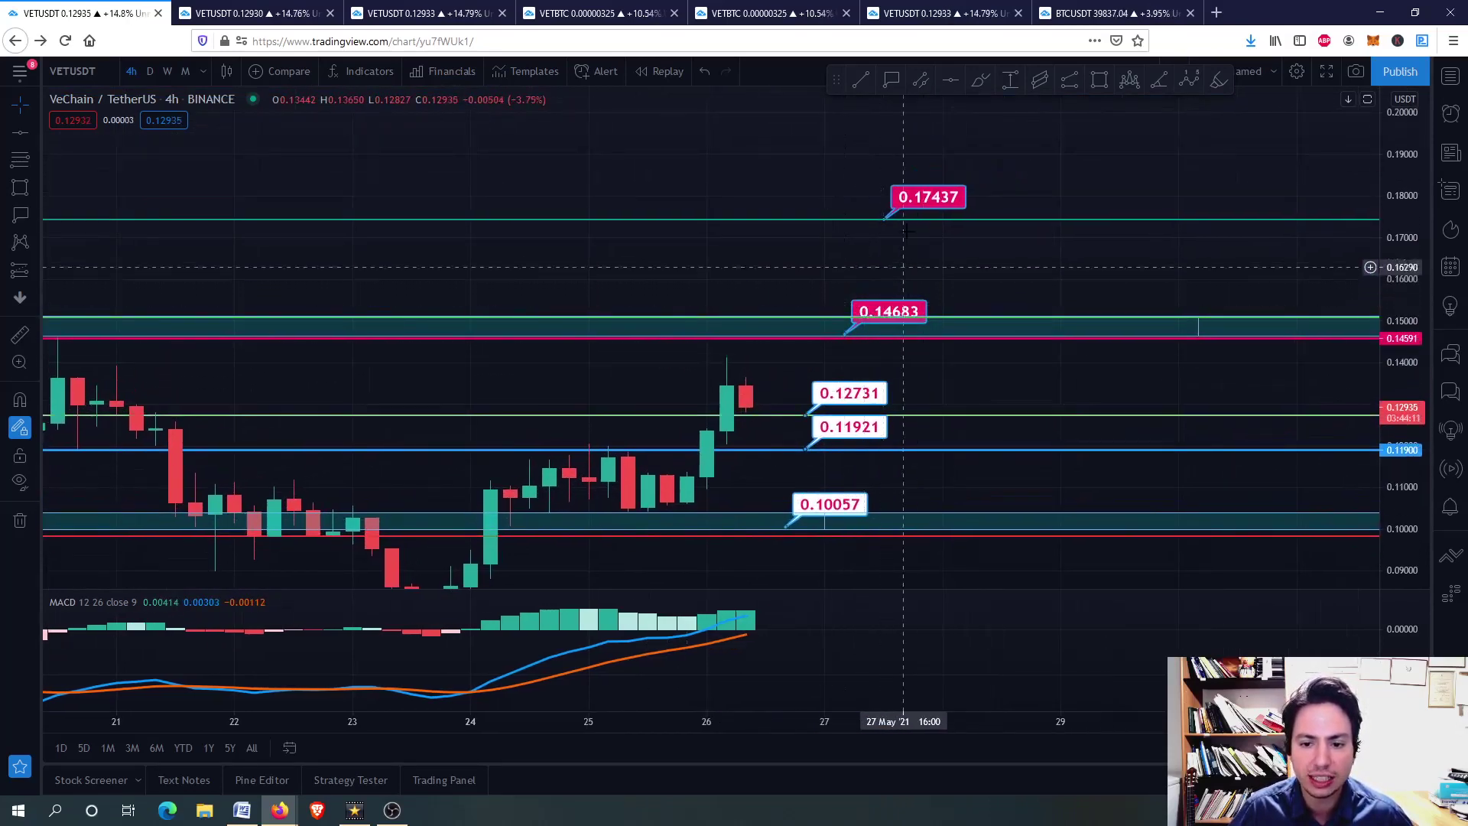
{"action": "left_click_drag", "start_coordinate": [926, 198], "coordinate": [907, 198]}
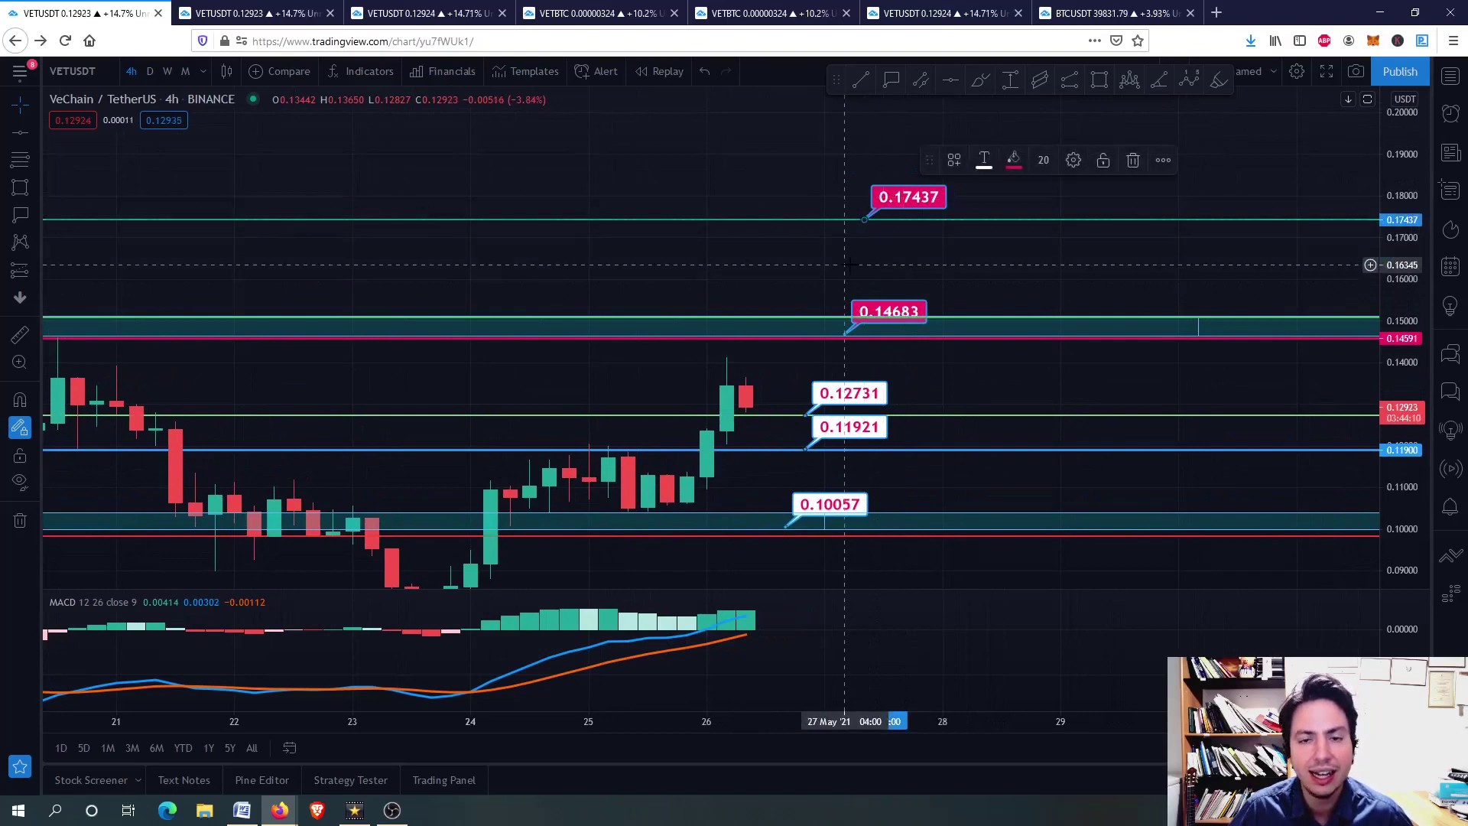
{"action": "scroll", "coordinate": [1127, 559], "scroll_direction": "down", "scroll_amount": 2}
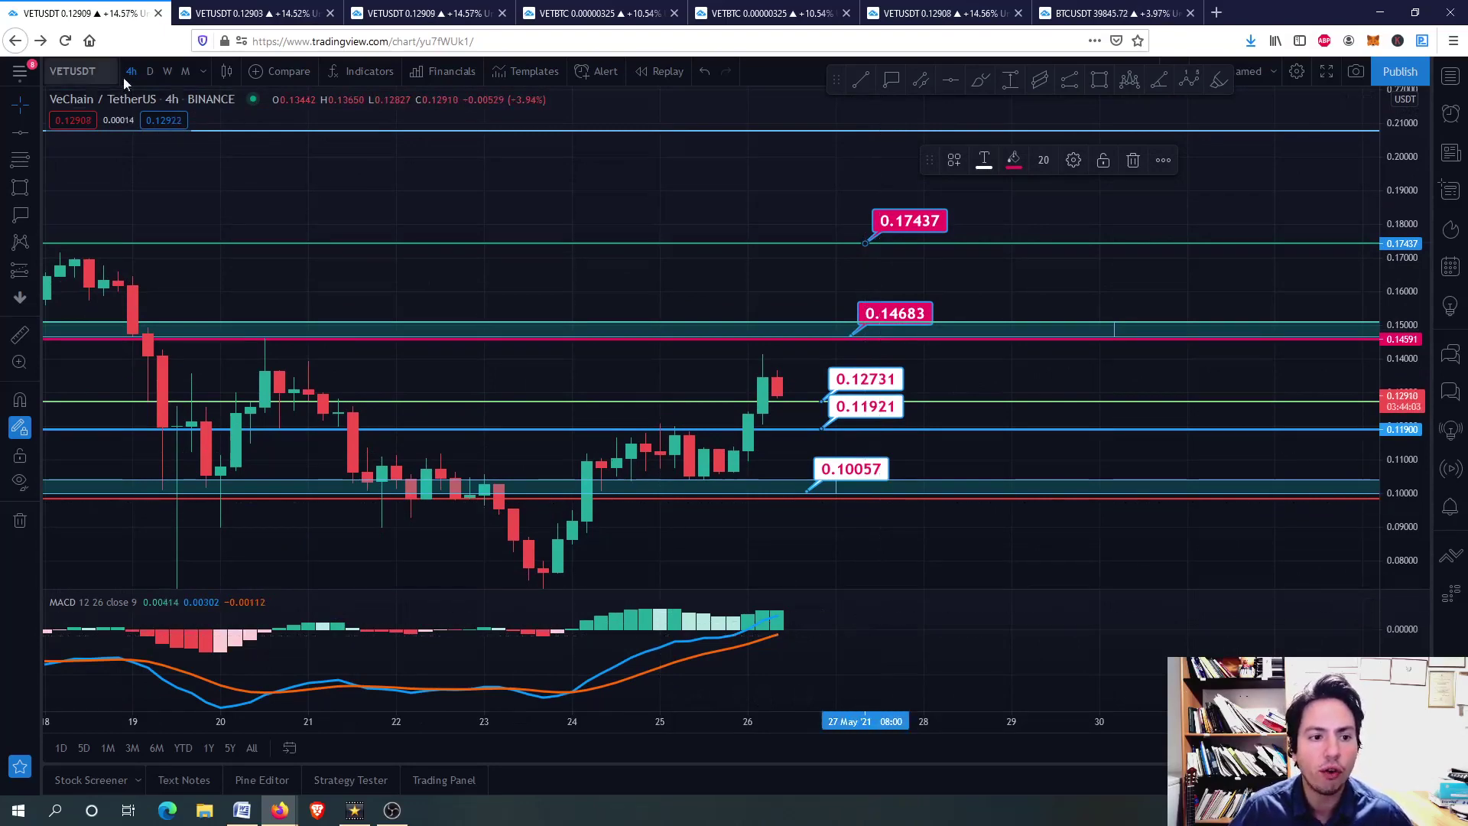
Maximize the MACD pane and brush-circle the crossover near 24 May.
{"action": "double_click", "coordinate": [837, 614]}
{"action": "scroll", "coordinate": [805, 403], "scroll_direction": "down", "scroll_amount": 3}
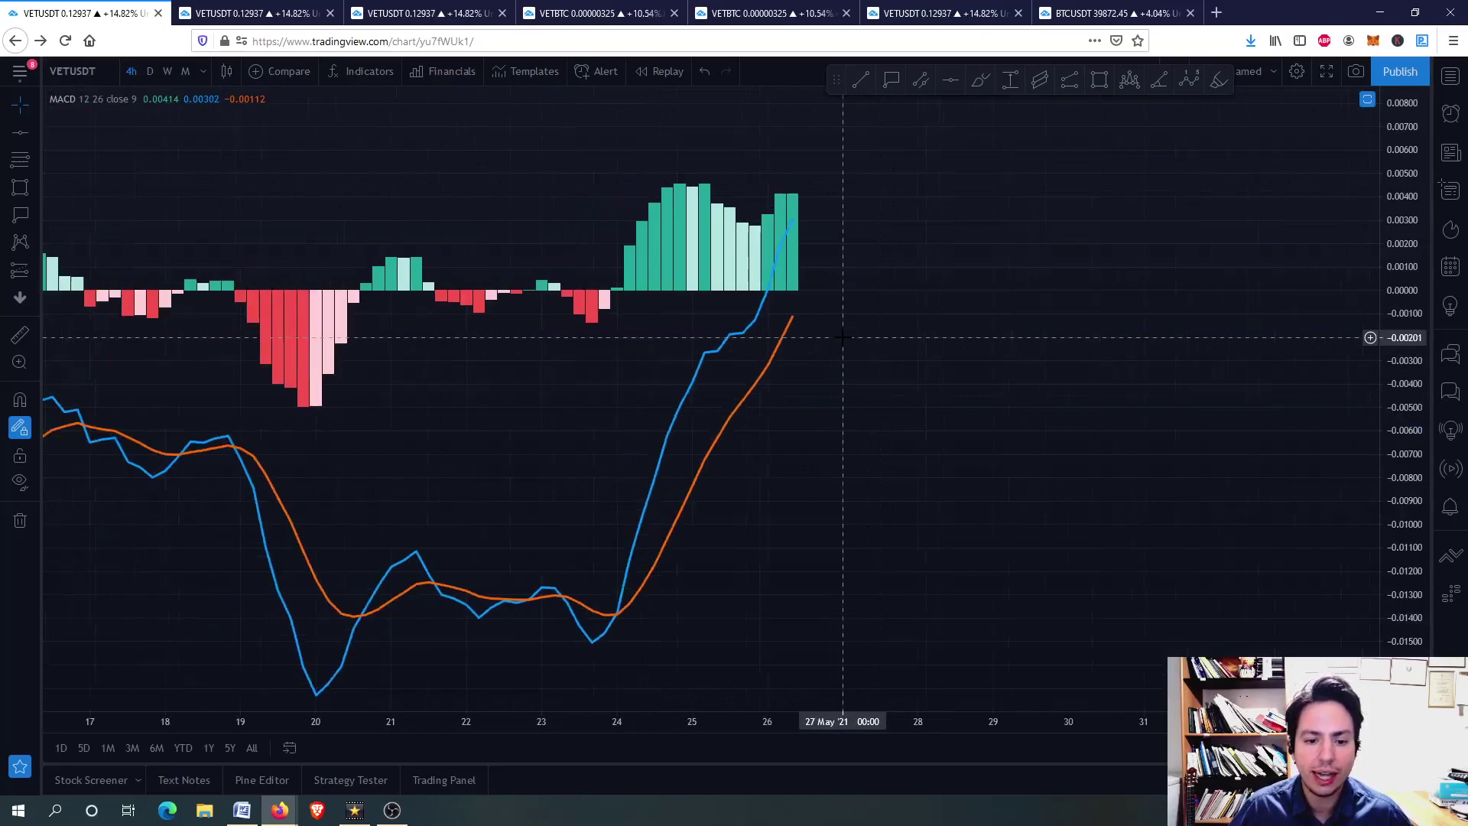
{"action": "left_click_drag", "start_coordinate": [827, 405], "coordinate": [871, 428]}
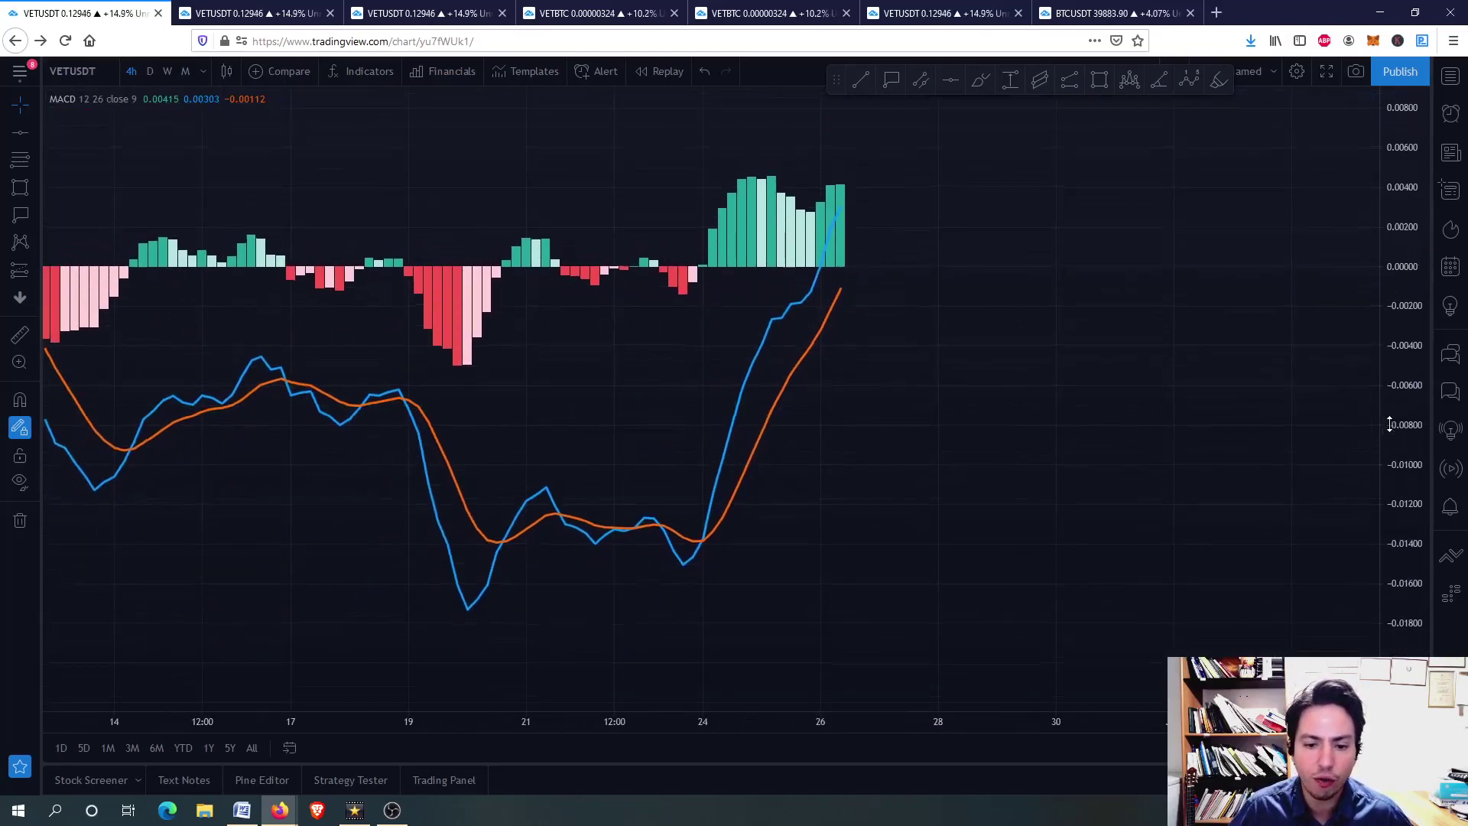
{"action": "scroll", "coordinate": [899, 469], "scroll_direction": "up", "scroll_amount": 3}
{"action": "left_click", "coordinate": [980, 81]}
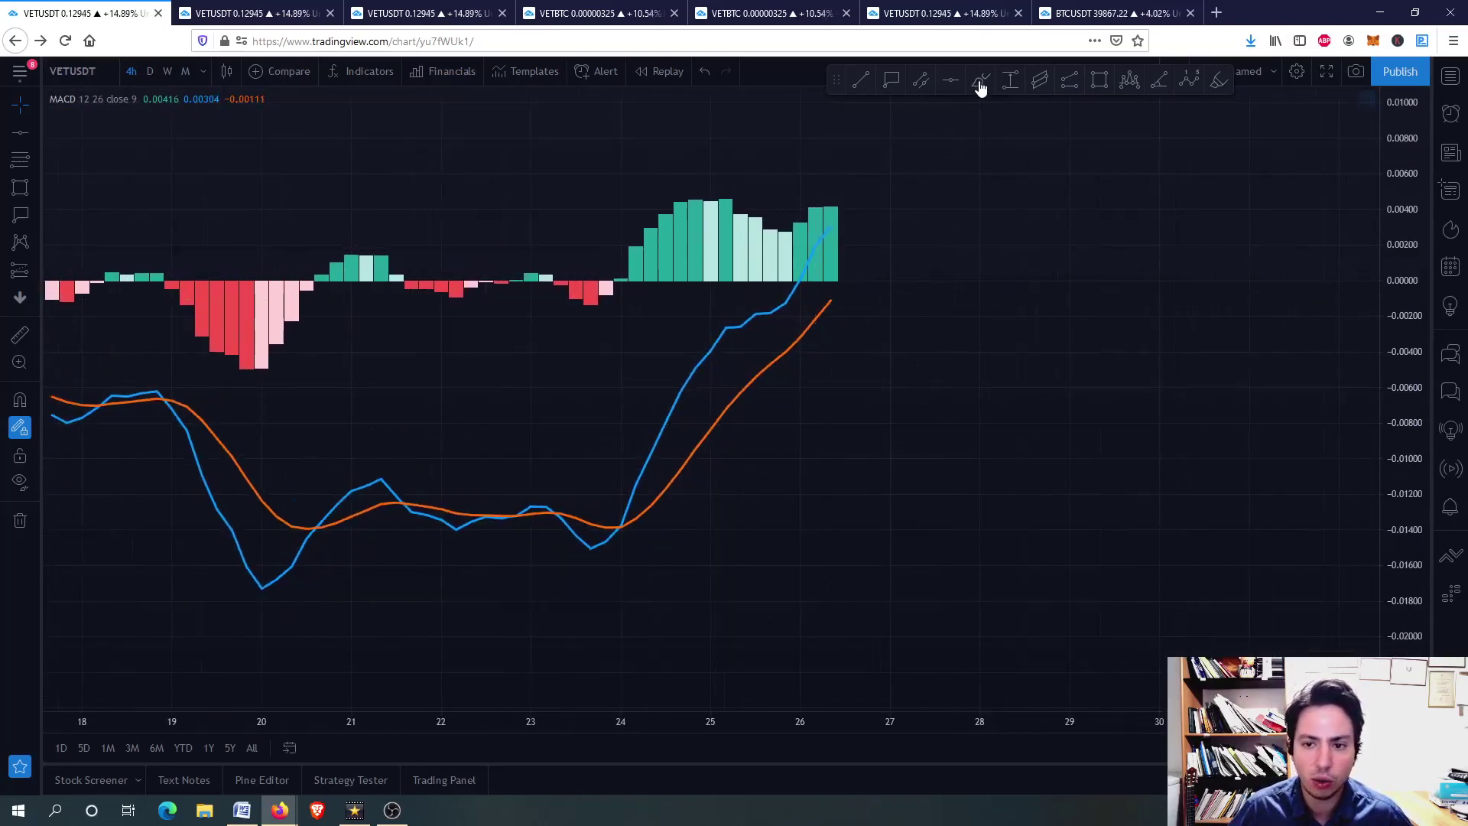
{"action": "left_click_drag", "start_coordinate": [621, 498], "coordinate": [649, 506]}
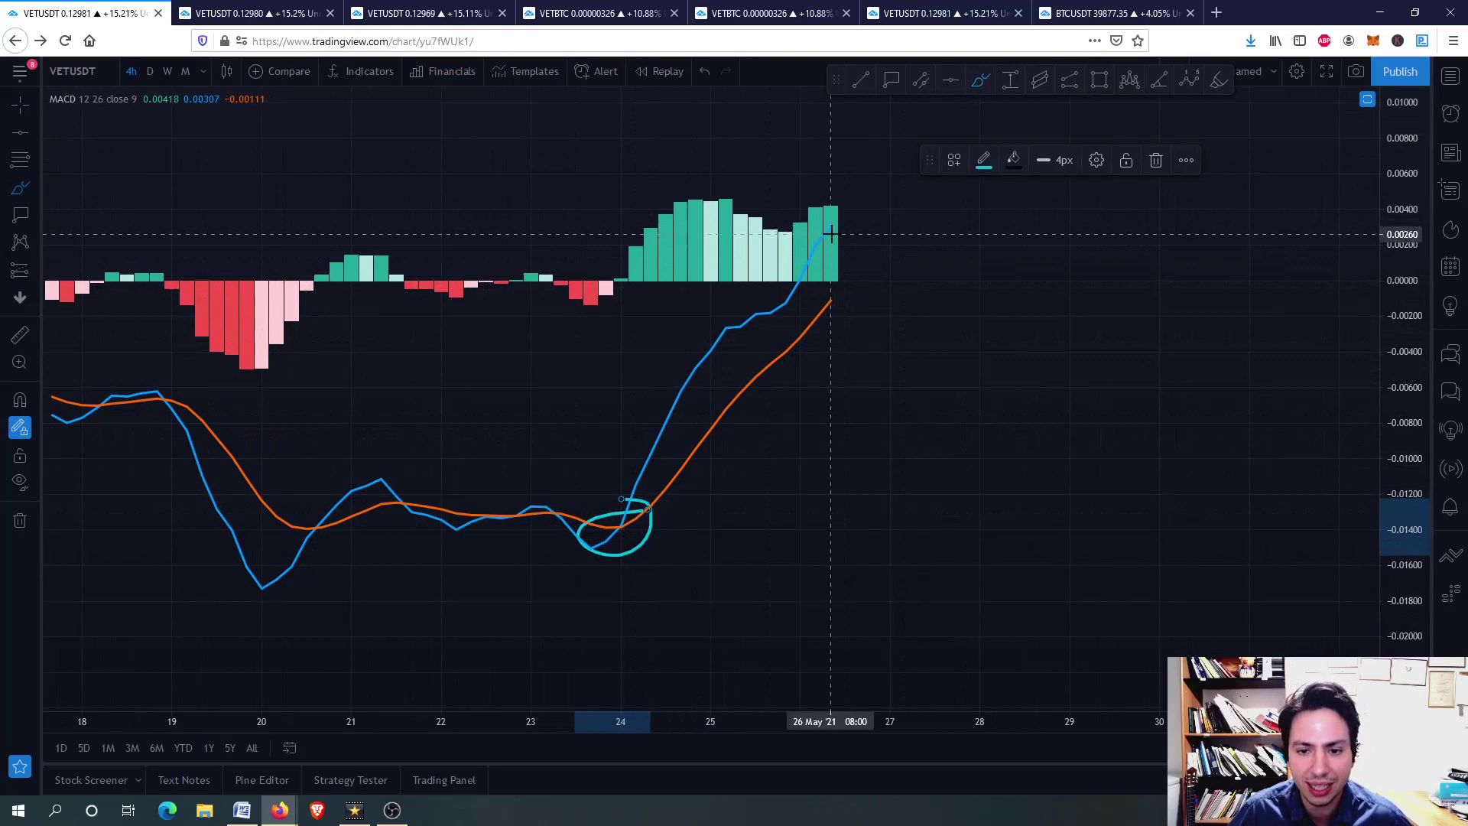
Brush-sketch projected MACD paths after 26 May, then delete the U-shaped recovery stroke.
{"action": "mouse_move", "coordinate": [829, 227]}
{"action": "left_mouse_down"}
{"action": "mouse_move", "coordinate": [875, 237]}
{"action": "mouse_move", "coordinate": [921, 320]}
{"action": "left_mouse_up"}
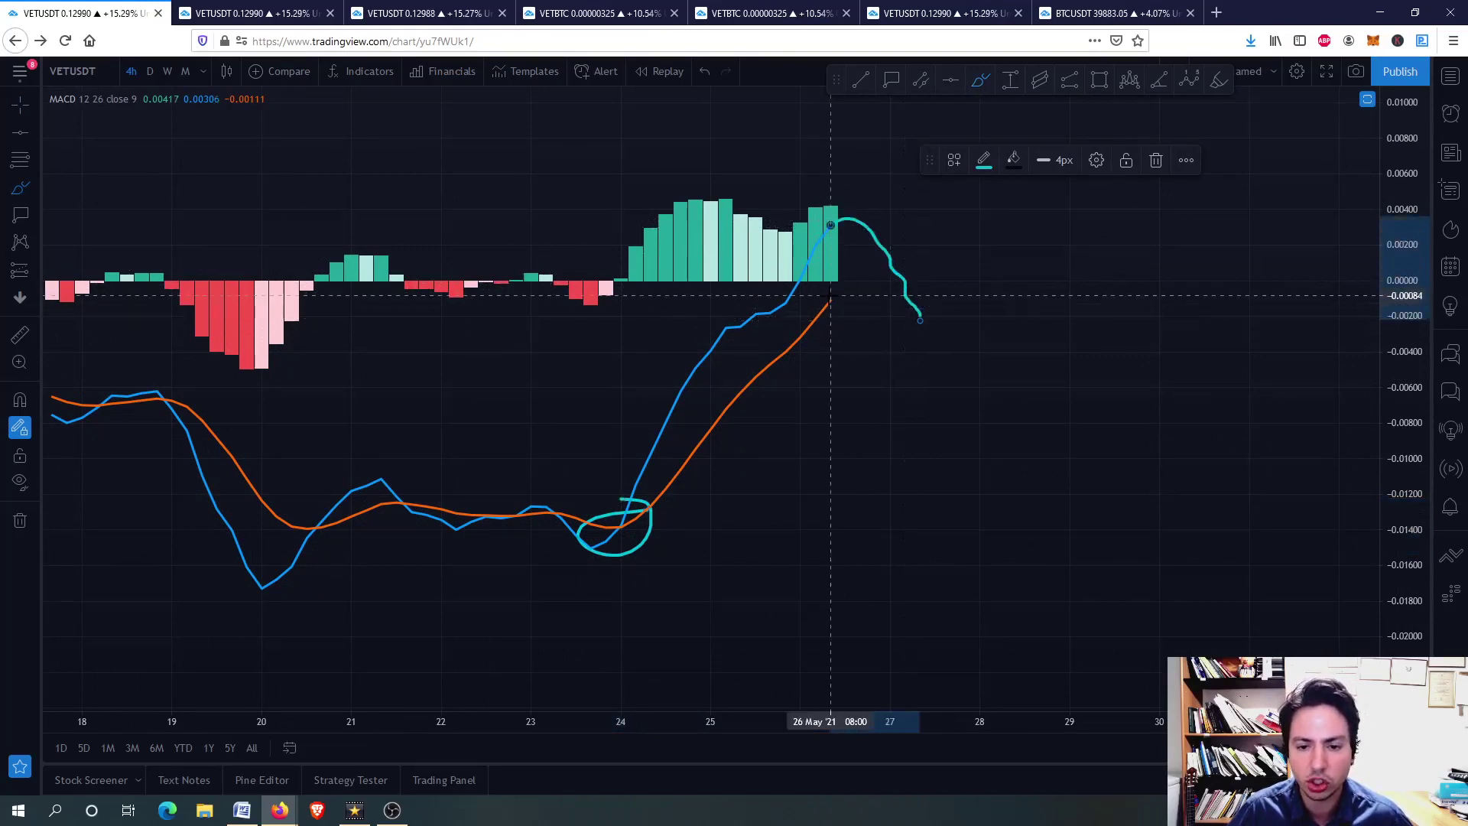
{"action": "left_click_drag", "start_coordinate": [831, 298], "coordinate": [905, 252]}
{"action": "left_click_drag", "start_coordinate": [904, 306], "coordinate": [1082, 180]}
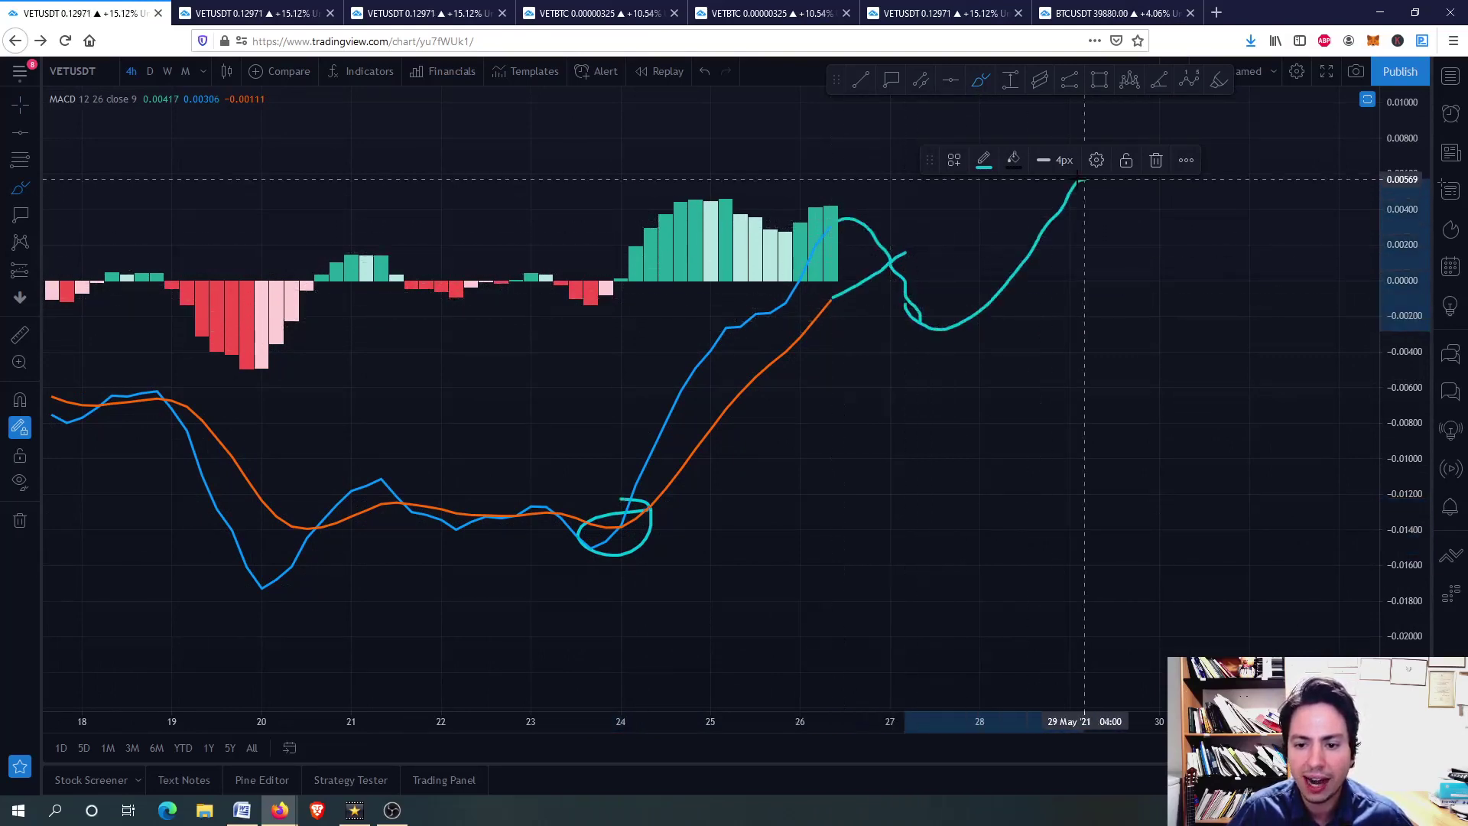
{"action": "key", "text": "Delete"}
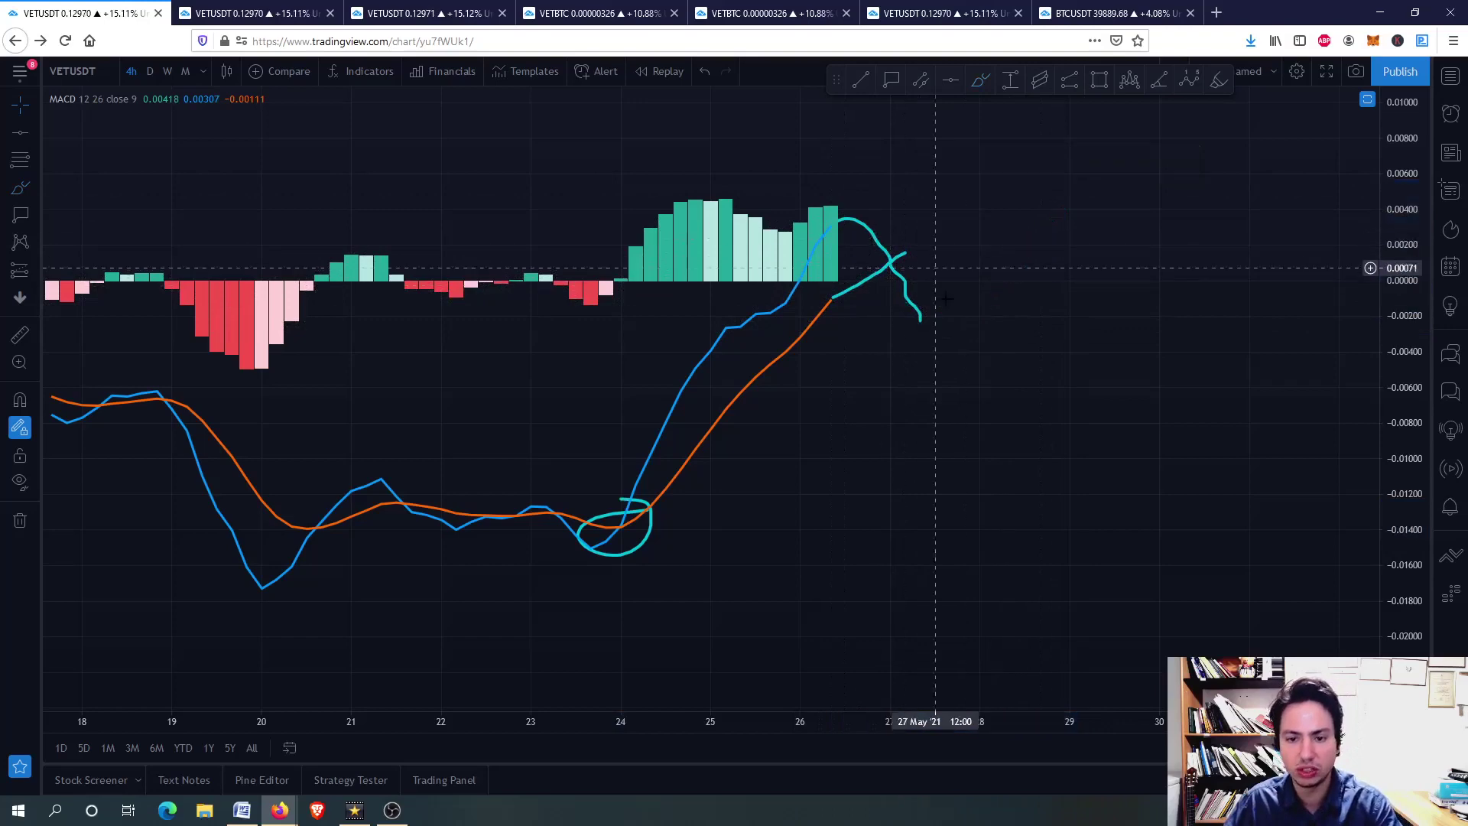
Delete the rising and downward-curving cyan strokes from the re-maximized MACD pane.
{"action": "double_click", "coordinate": [904, 284]}
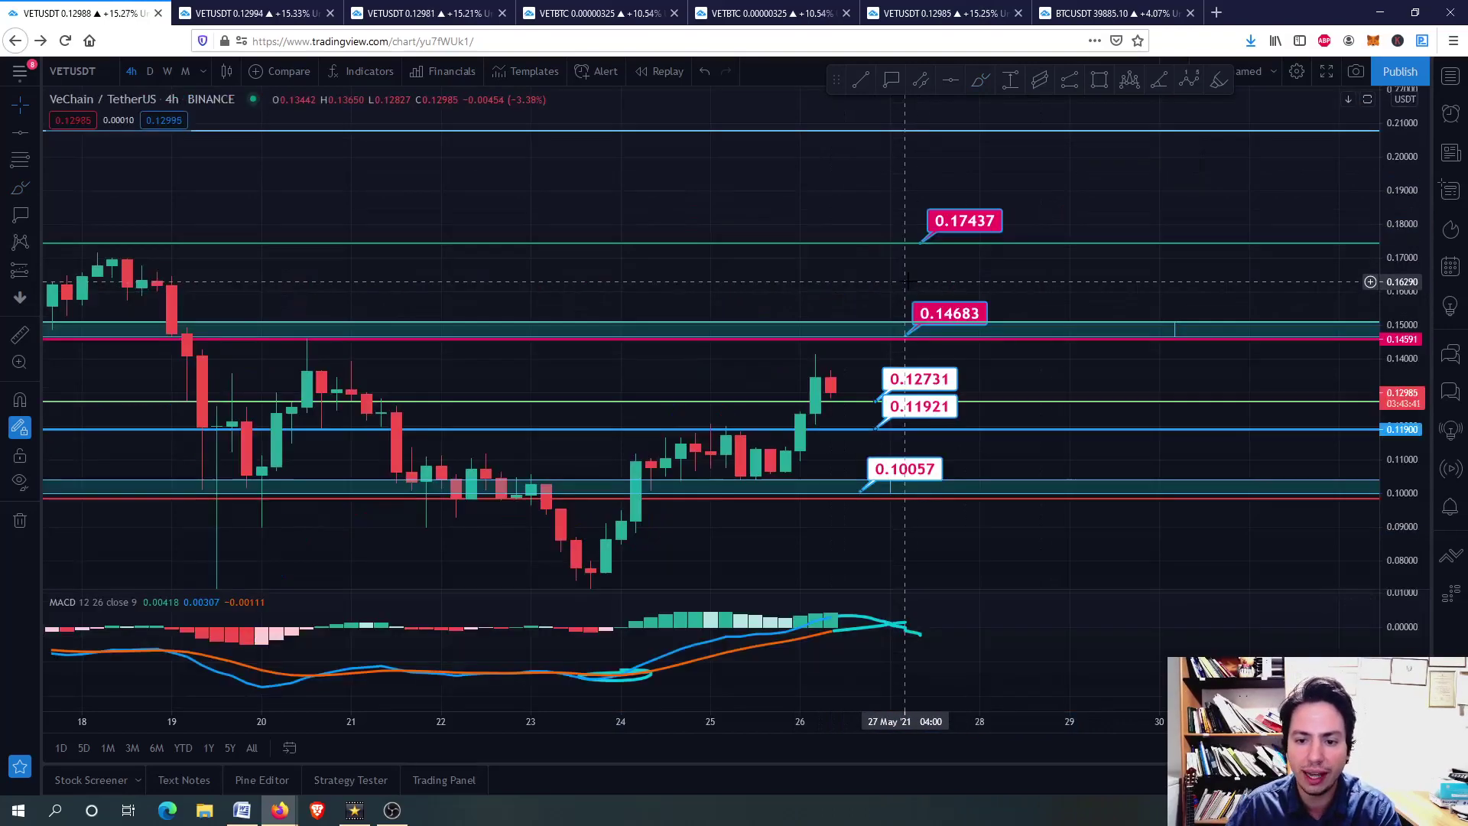
{"action": "double_click", "coordinate": [907, 302]}
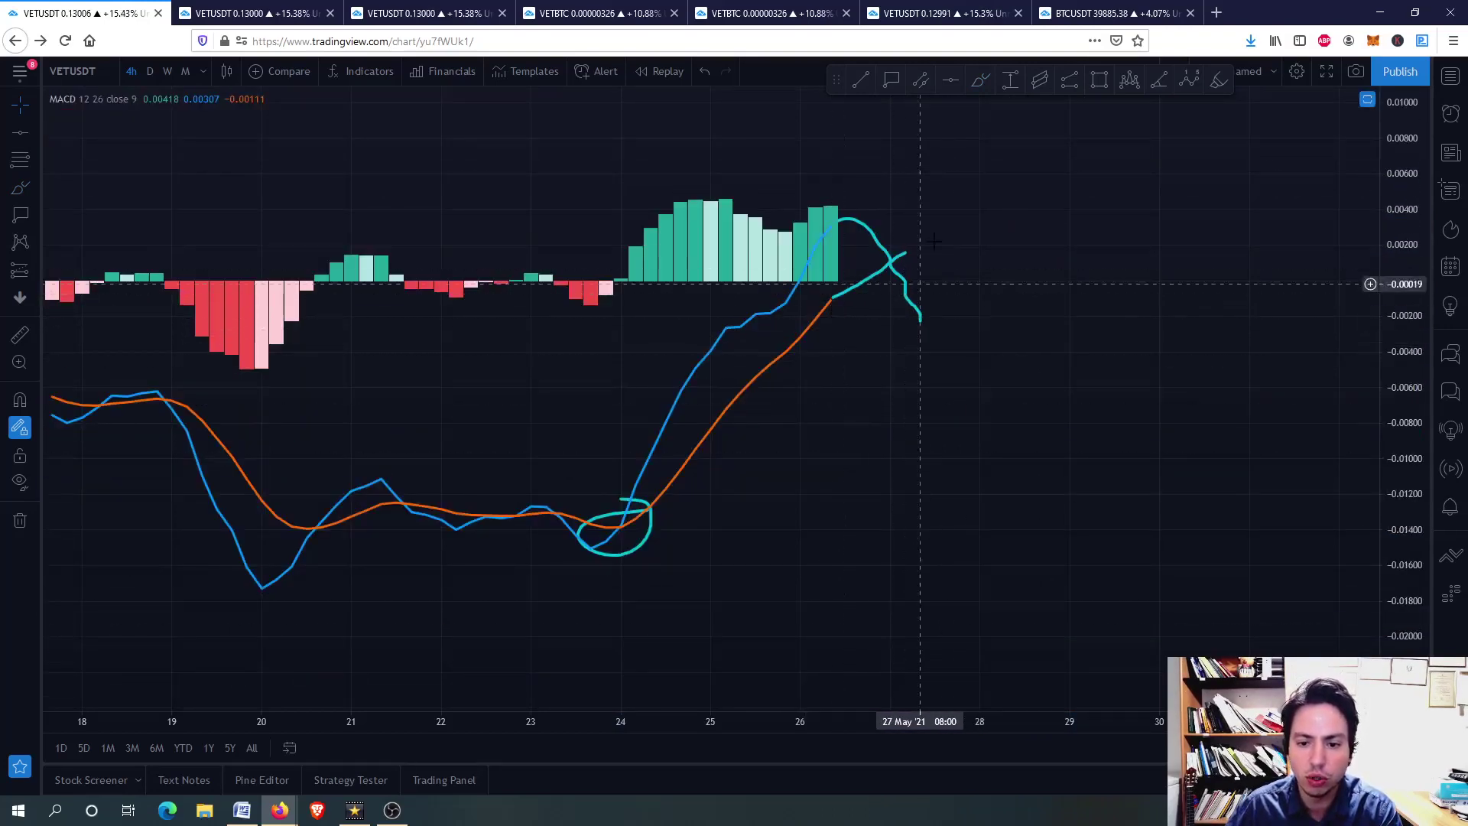
{"action": "left_click", "coordinate": [891, 263]}
{"action": "key", "text": "Delete"}
{"action": "left_click", "coordinate": [891, 263]}
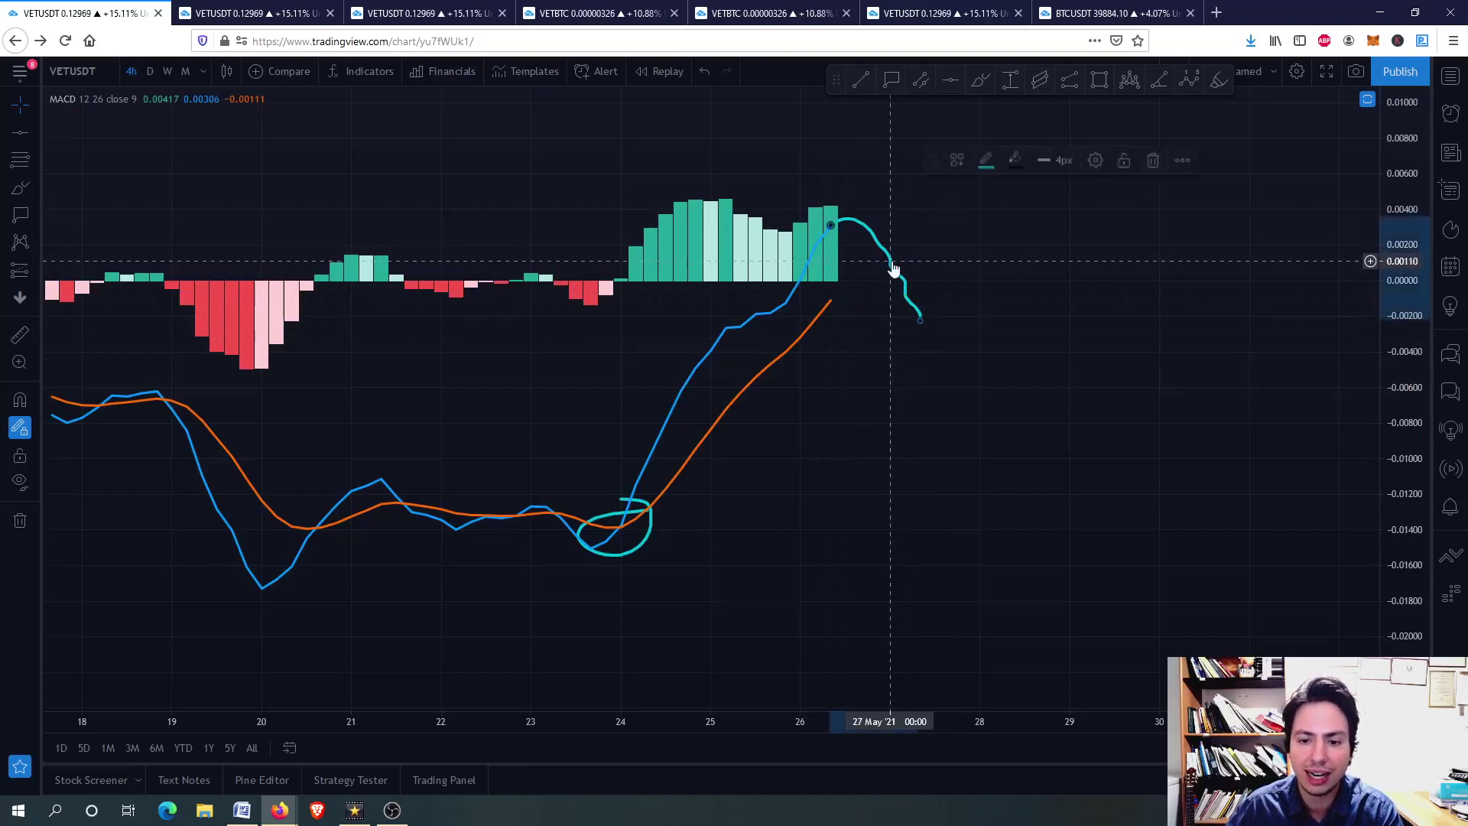
{"action": "key", "text": "Delete"}
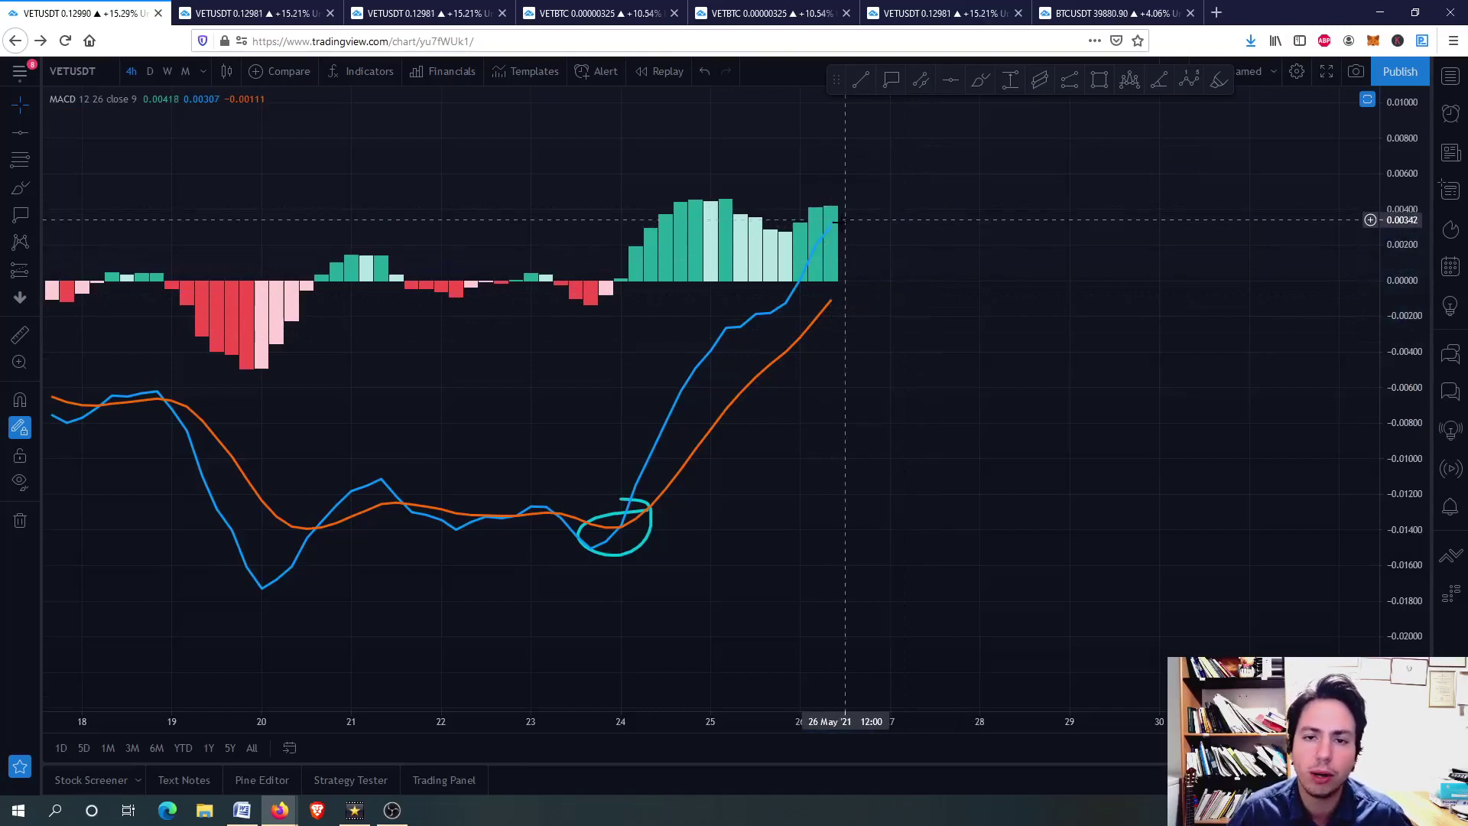
Bring up the VETUSDT 4h chart with SSL channel, EMA 20, RSI and CCI panes.
{"action": "scroll", "coordinate": [386, 353], "scroll_direction": "down", "scroll_amount": 2}
{"action": "scroll", "coordinate": [386, 405], "scroll_direction": "up", "scroll_amount": 1}
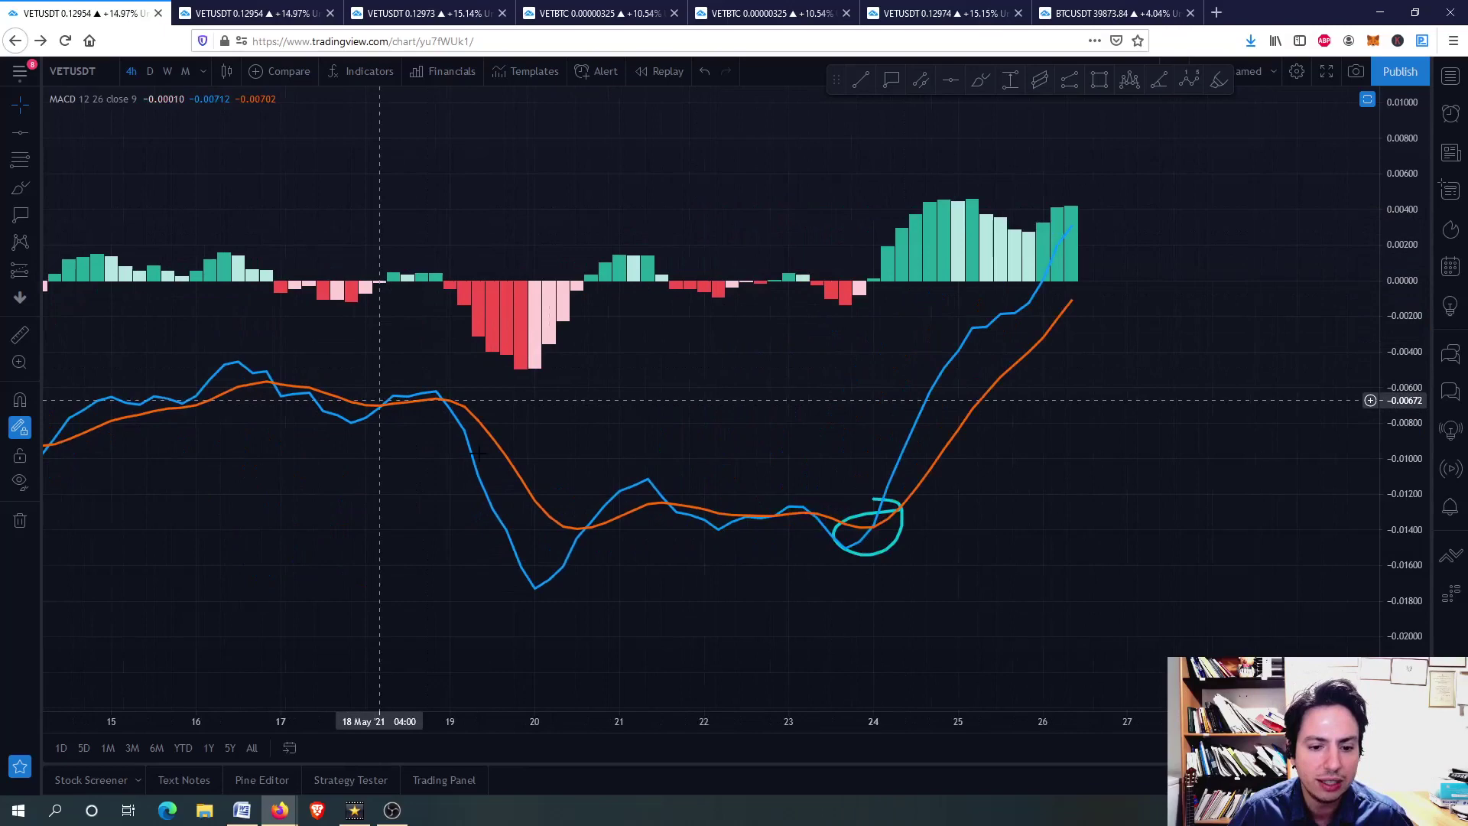
{"action": "scroll", "coordinate": [471, 401], "scroll_direction": "up", "scroll_amount": 1}
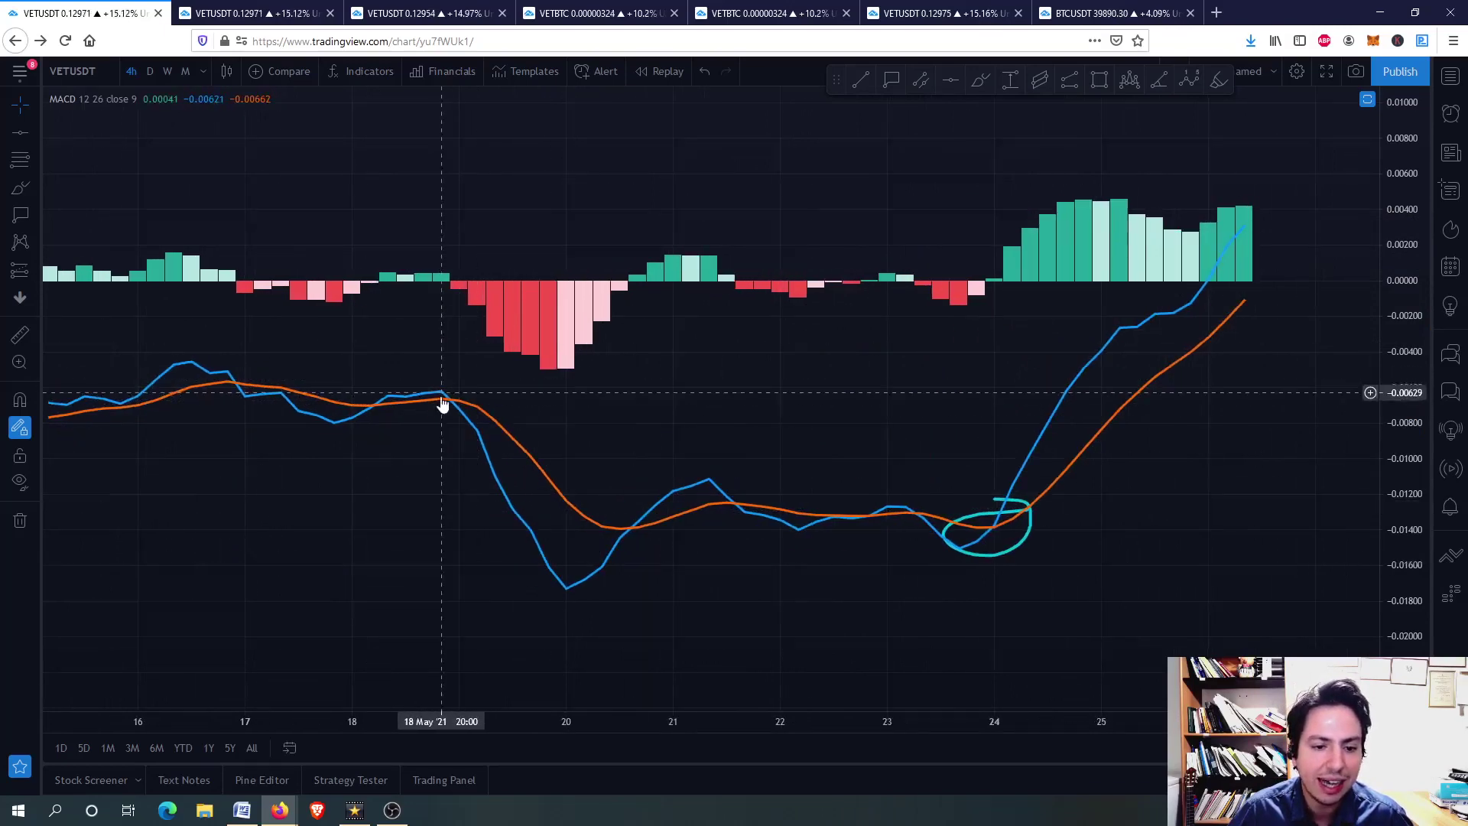
{"action": "scroll", "coordinate": [745, 500], "scroll_direction": "down", "scroll_amount": 2}
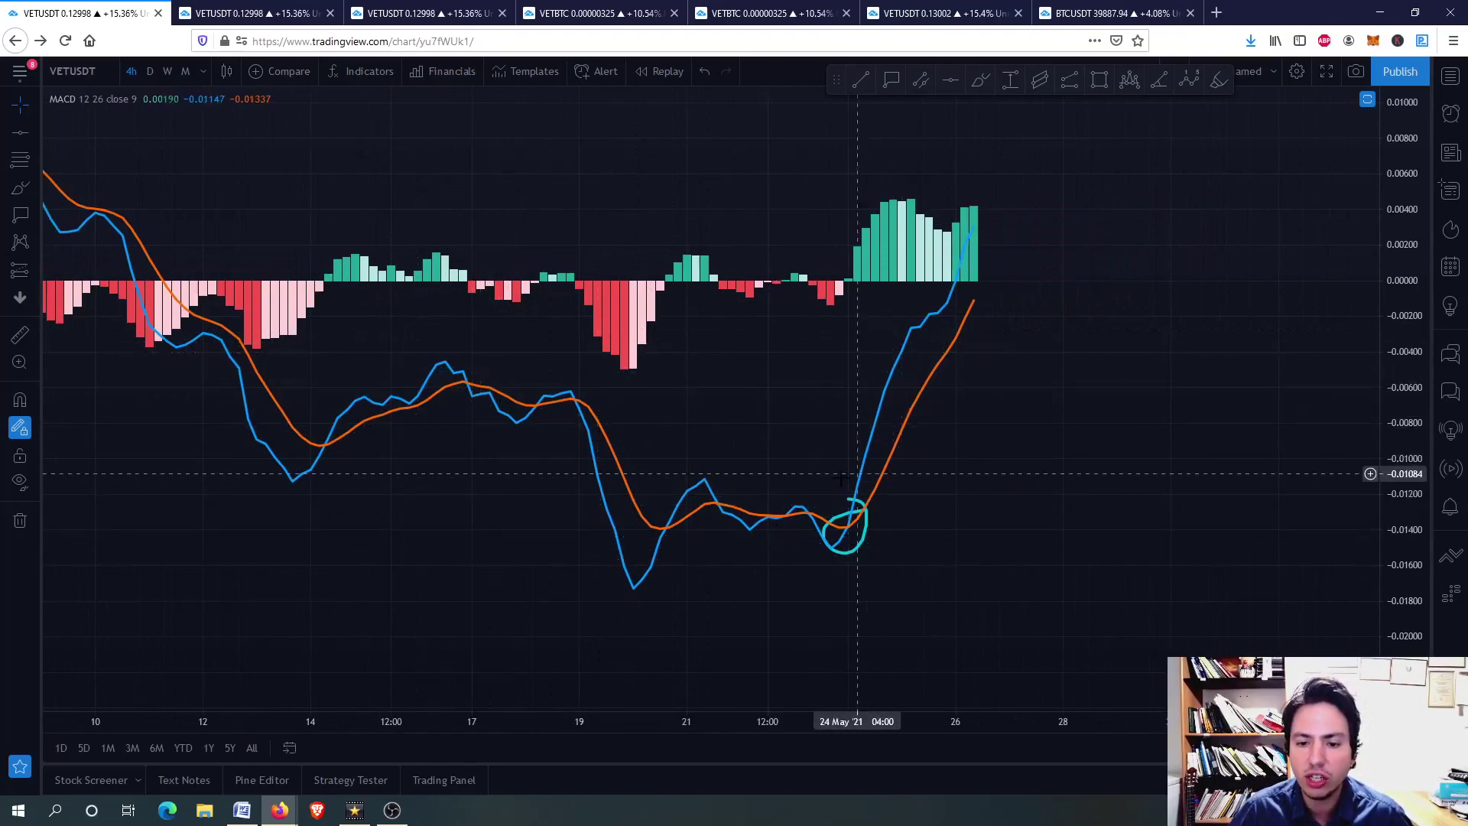
{"action": "scroll", "coordinate": [887, 383], "scroll_direction": "up", "scroll_amount": 1}
{"action": "scroll", "coordinate": [889, 335], "scroll_direction": "up", "scroll_amount": 4}
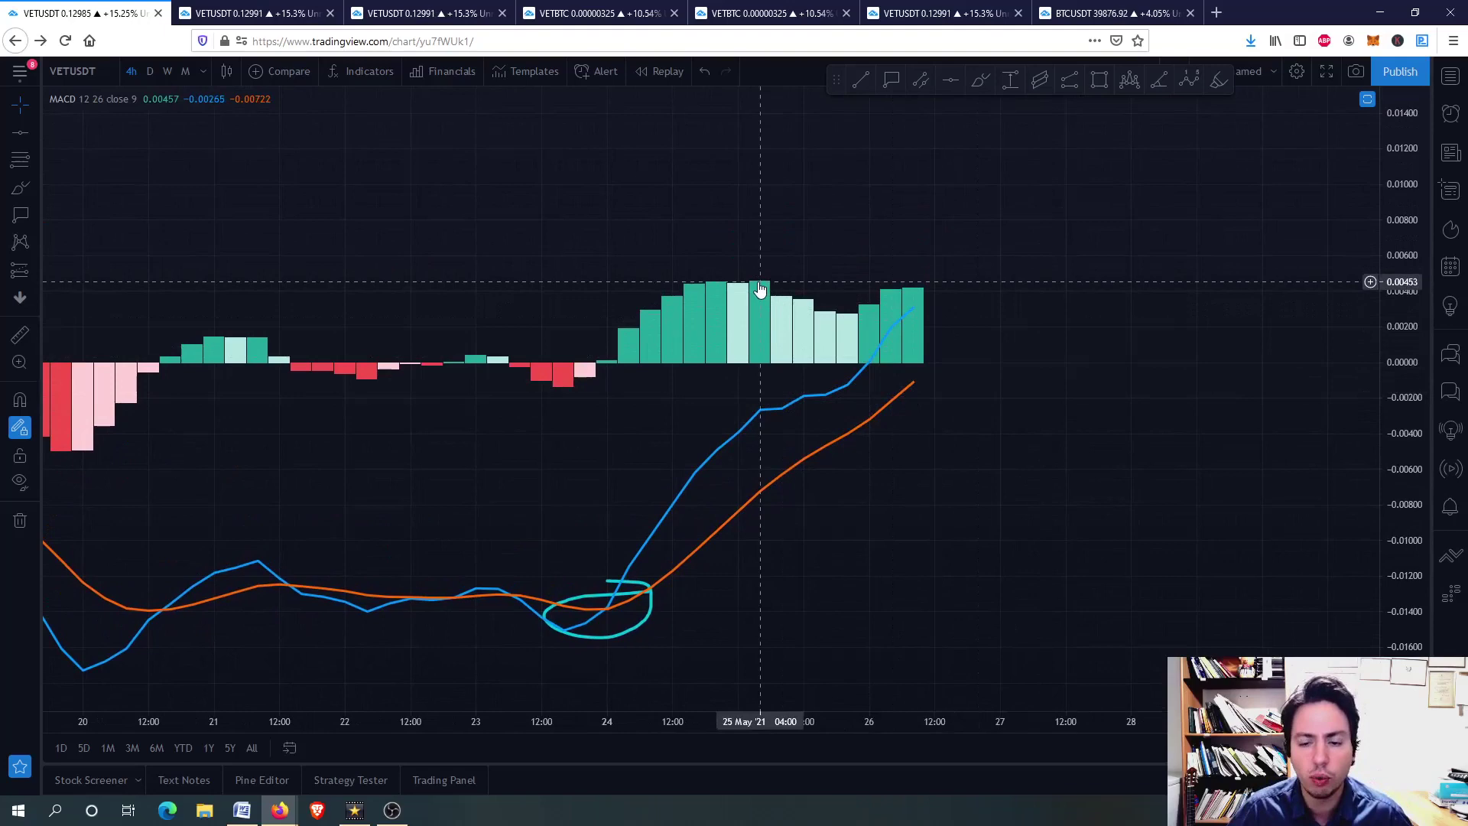
{"action": "left_click", "coordinate": [257, 13]}
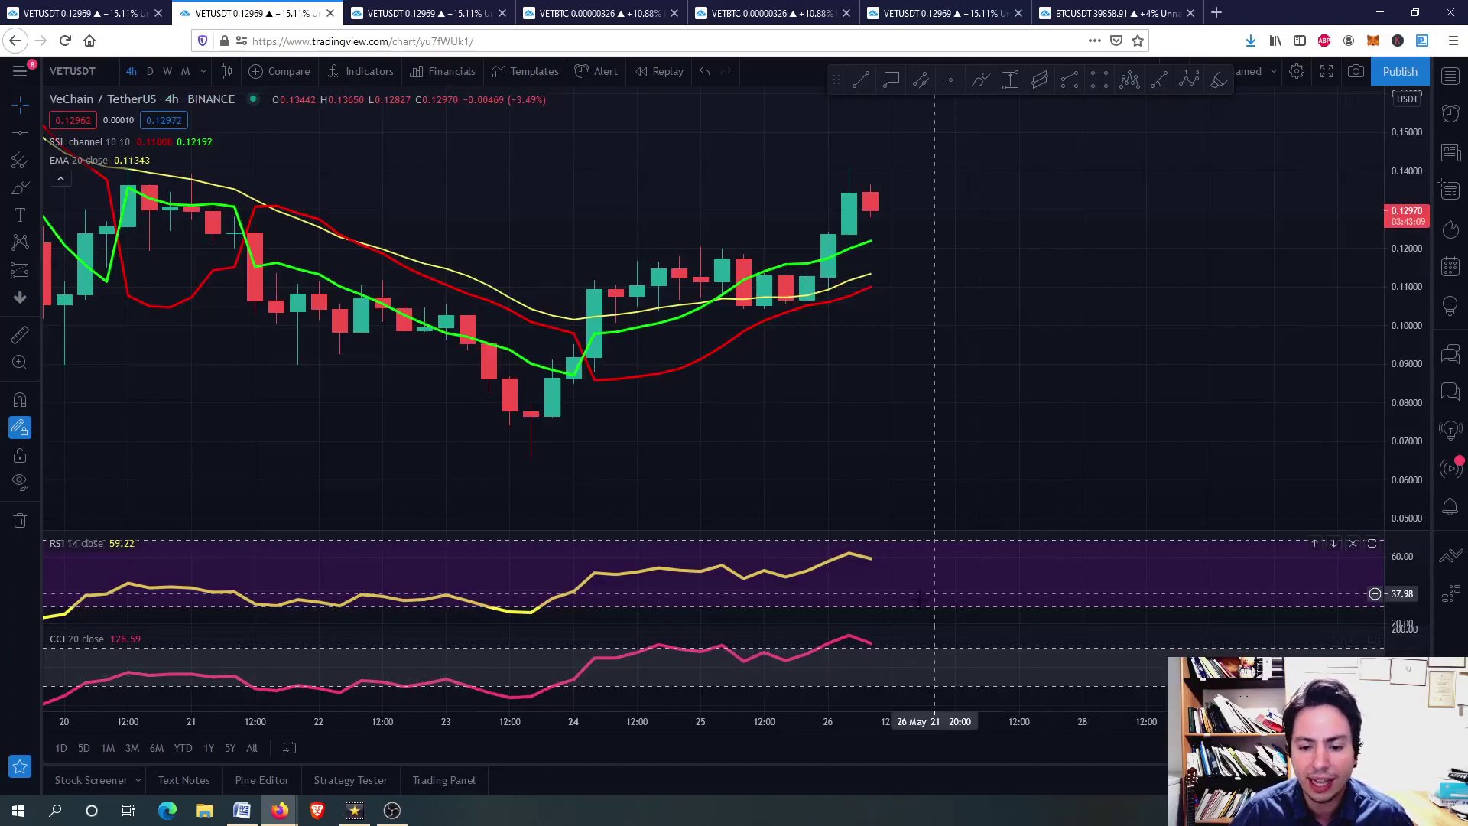
Maximize the CCI pane, brush-circle its latest peak, then delete the circle.
{"action": "double_click", "coordinate": [911, 669]}
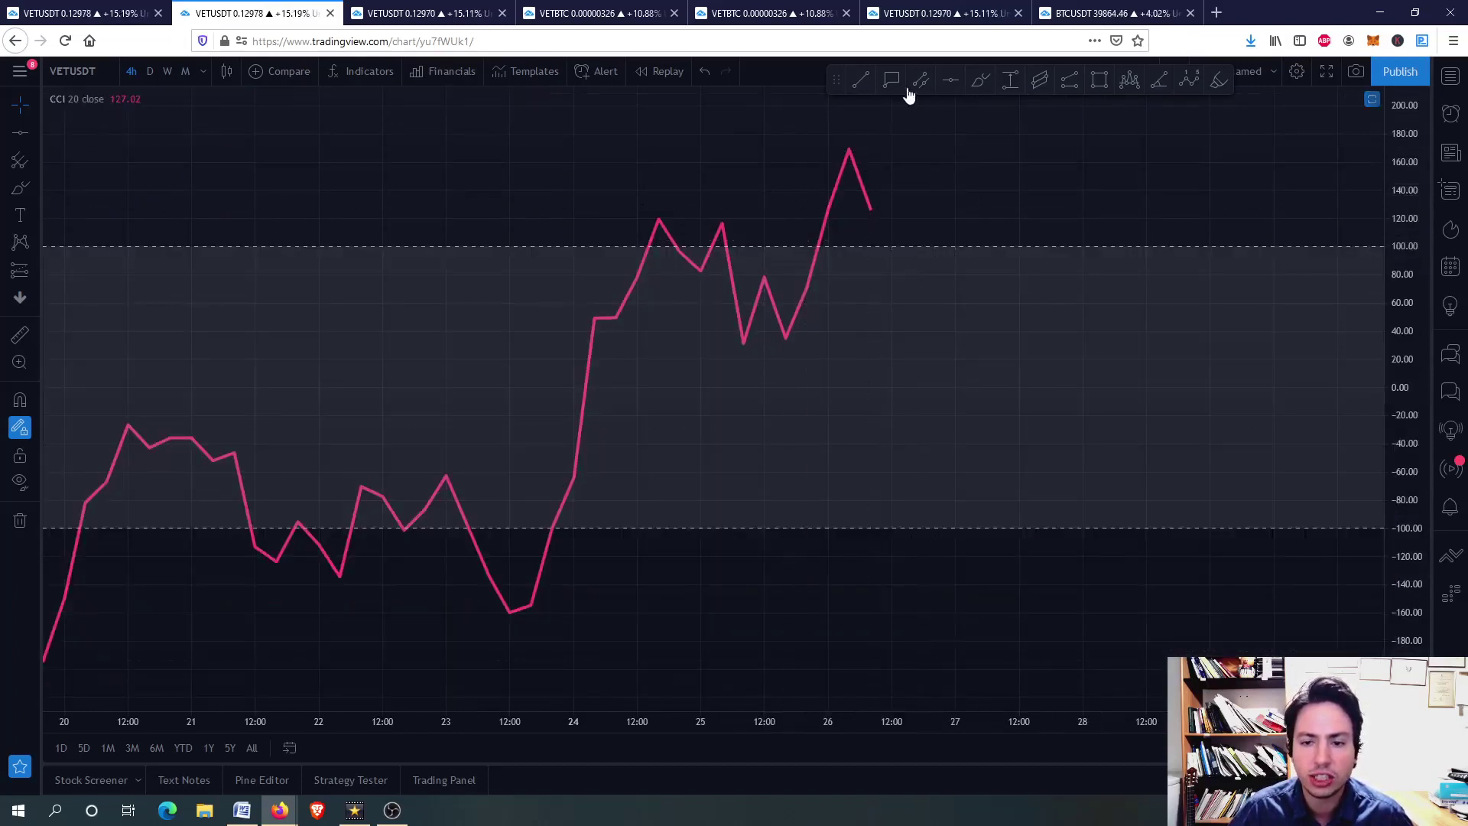
{"action": "left_click", "coordinate": [980, 77]}
{"action": "left_click_drag", "start_coordinate": [828, 135], "coordinate": [849, 139]}
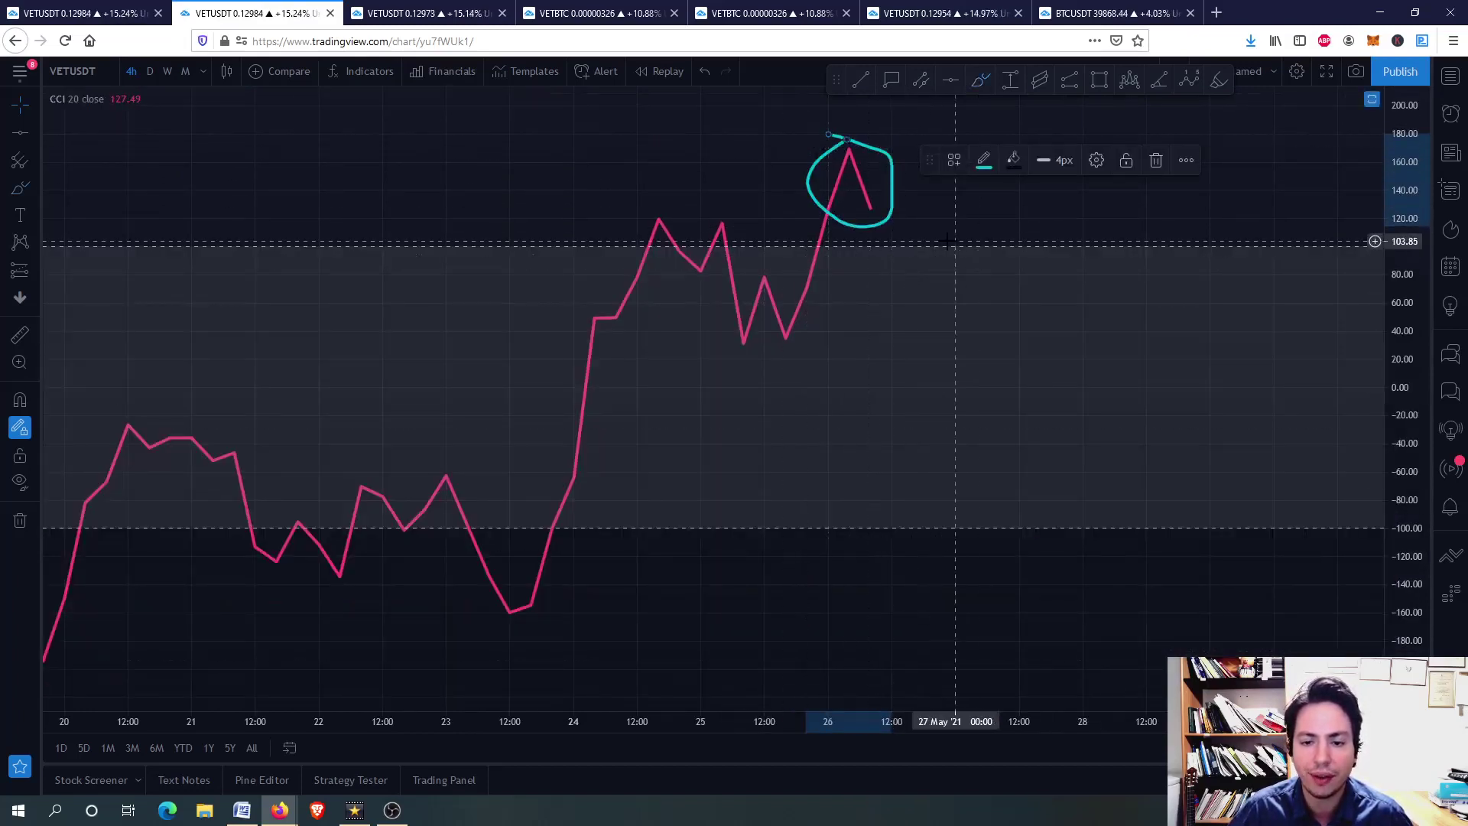
{"action": "key", "text": "Delete"}
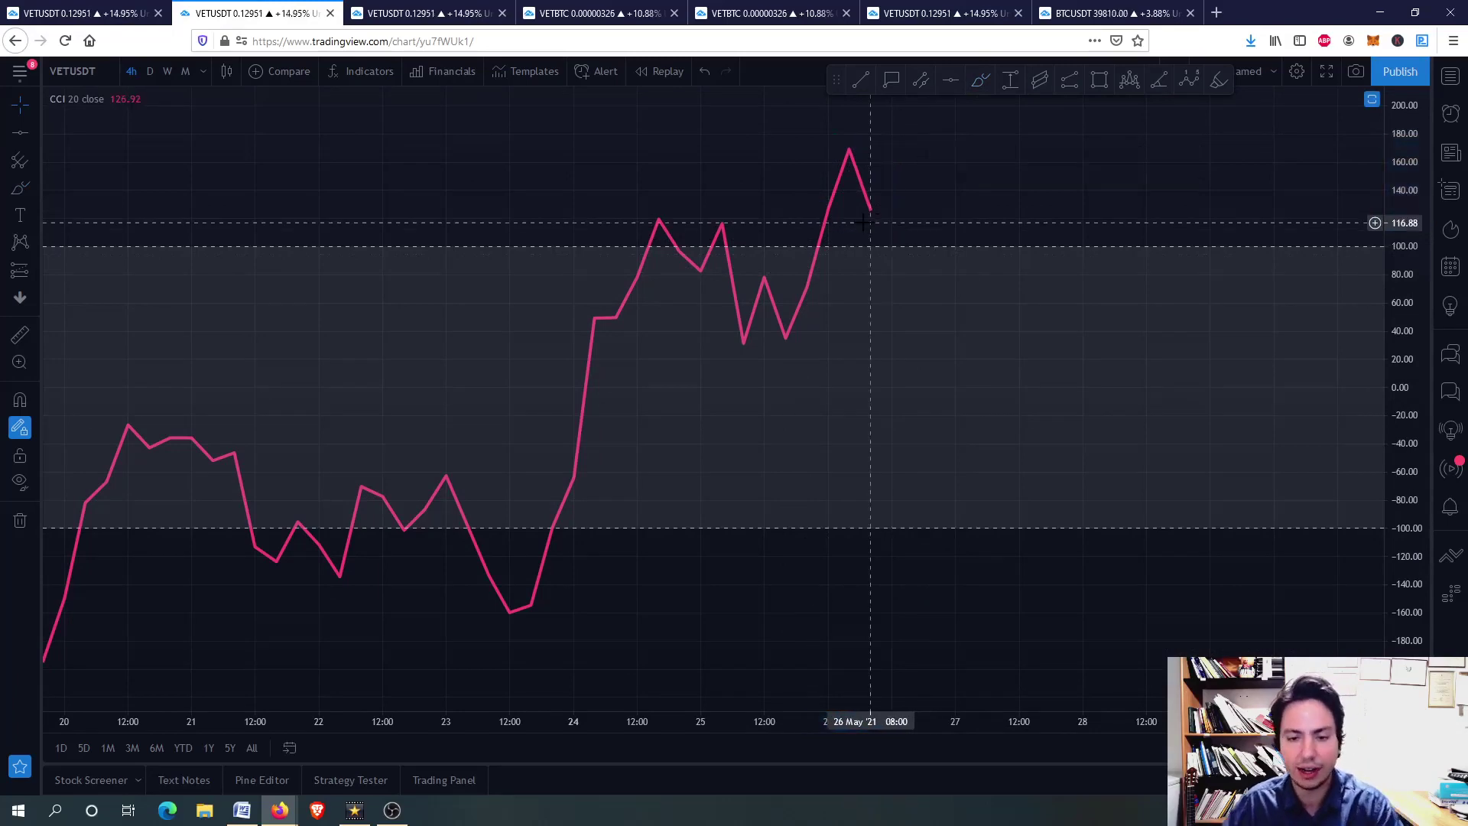
Maximize the RSI pane, brush-sketch a projected RSI path, then undo it.
{"action": "double_click", "coordinate": [885, 372]}
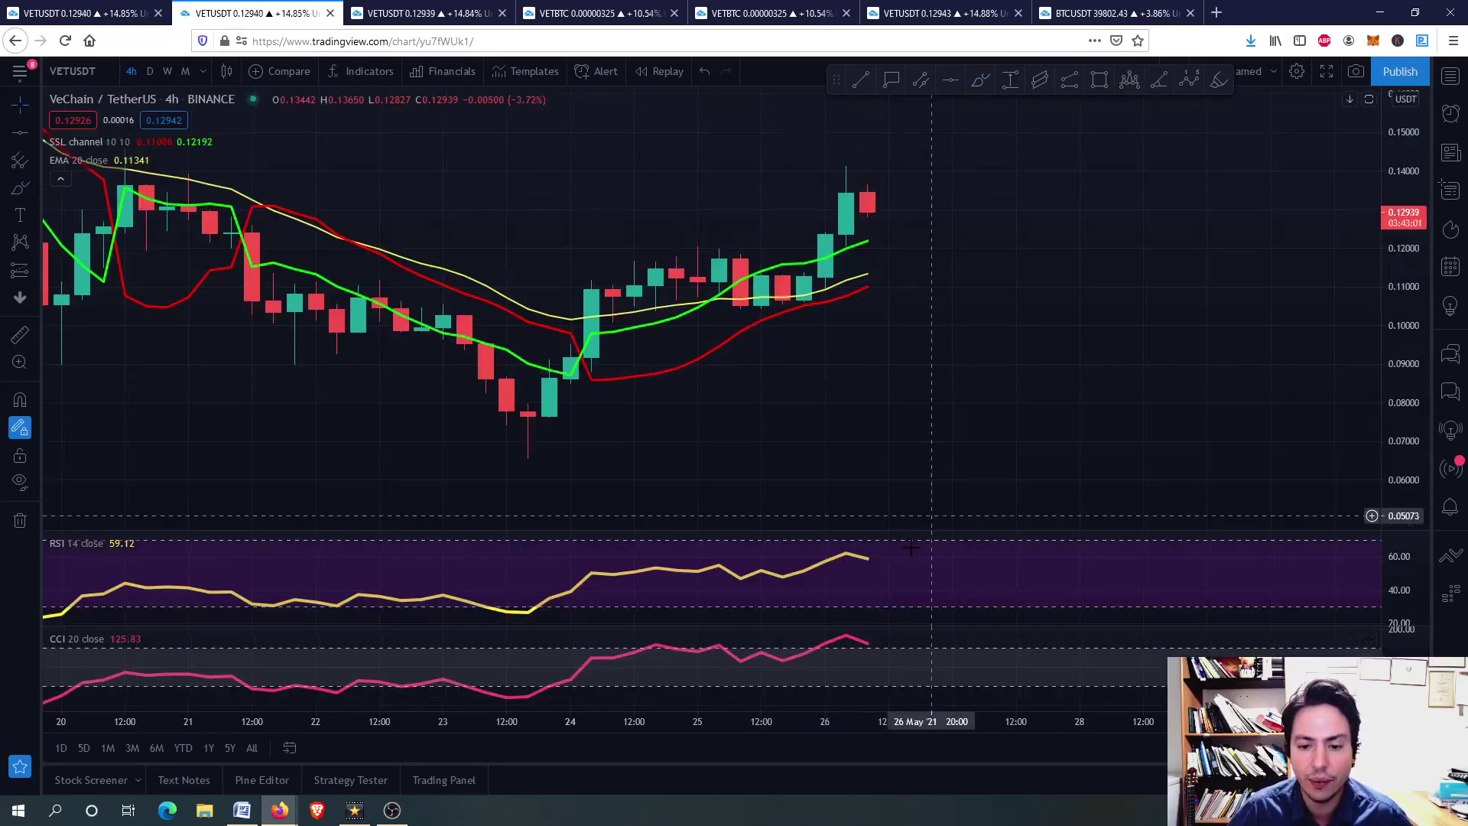
{"action": "double_click", "coordinate": [918, 571]}
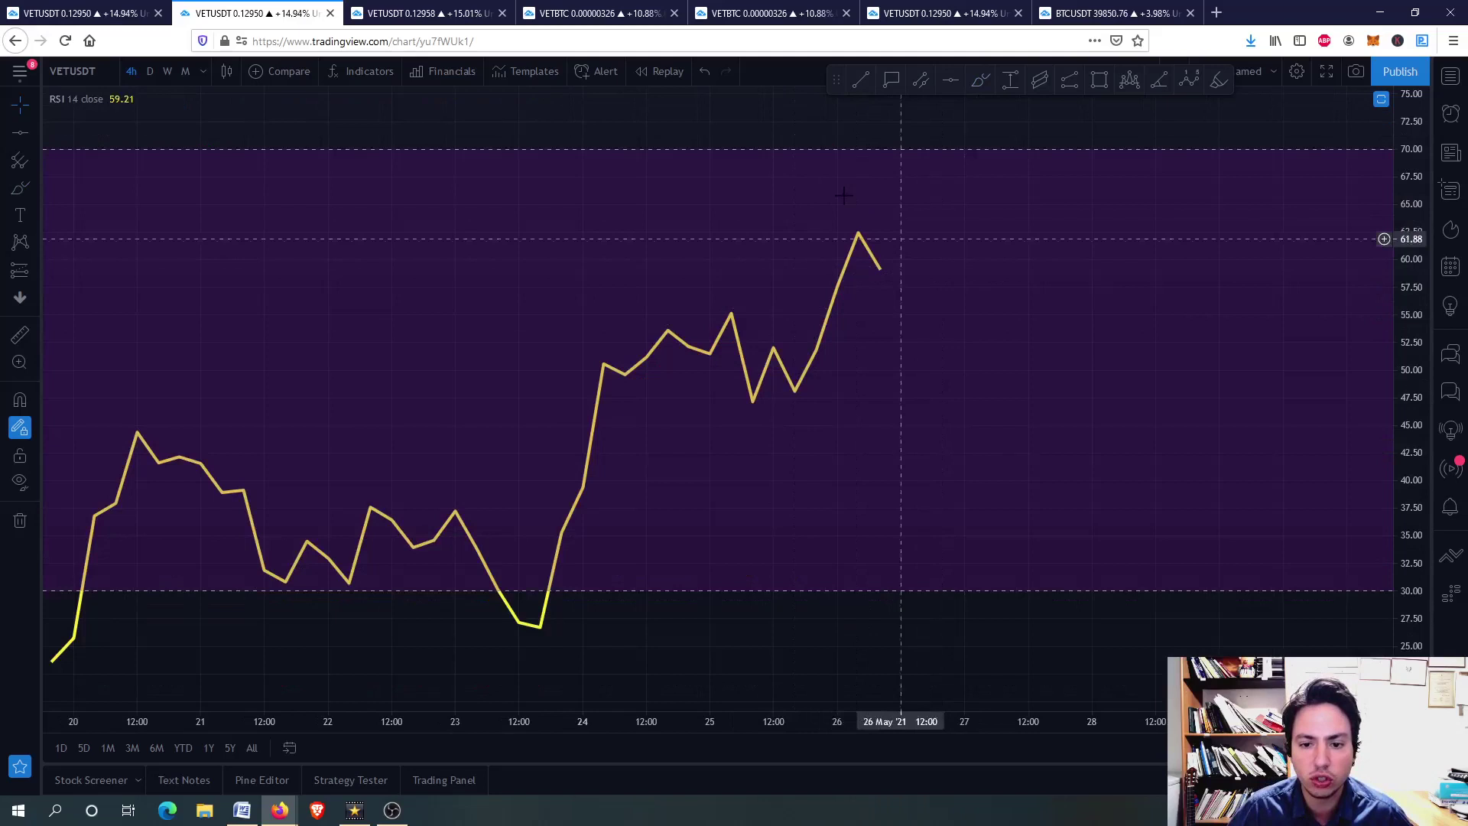
{"action": "left_click", "coordinate": [981, 81]}
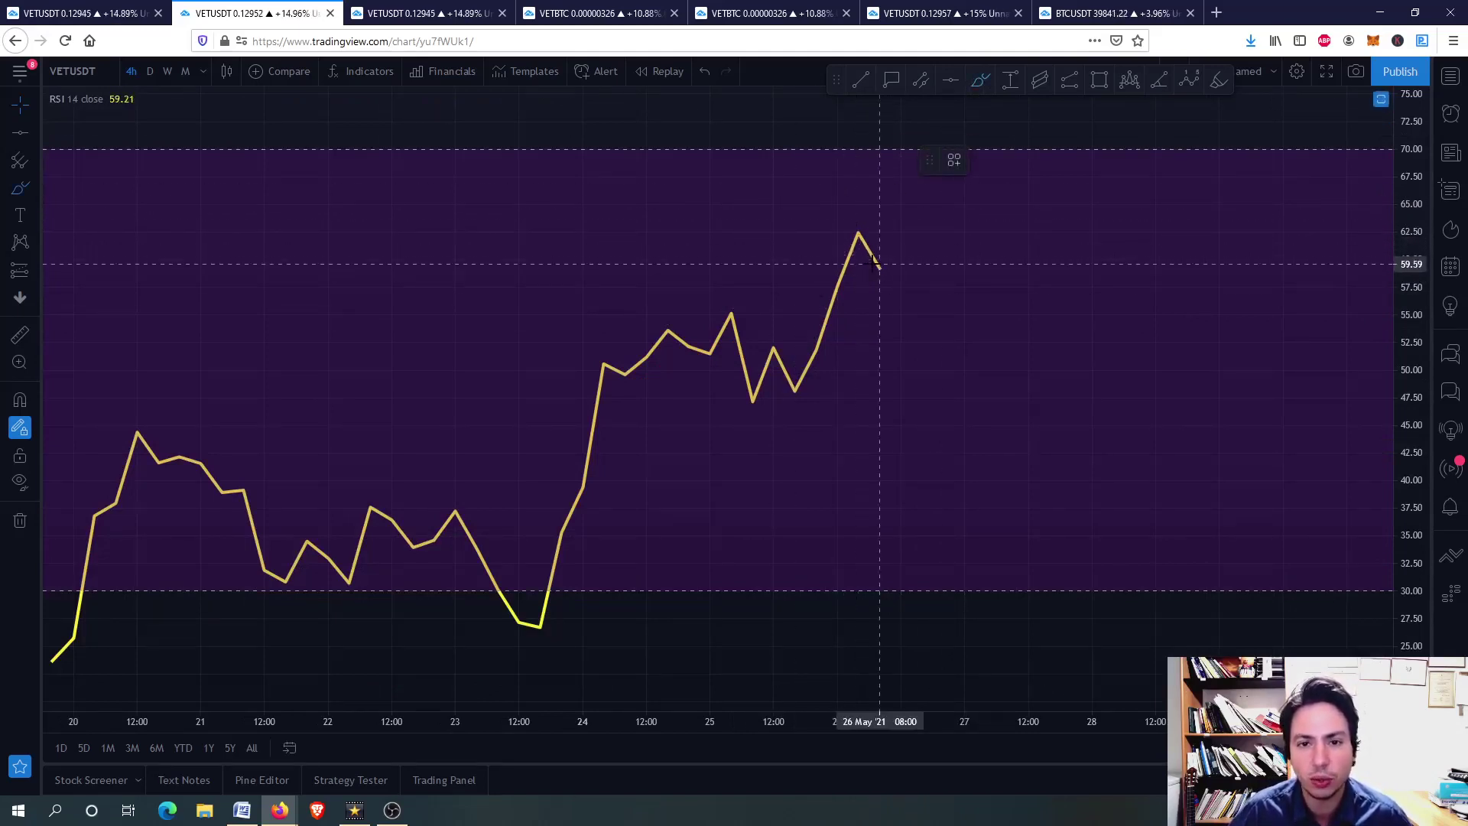
{"action": "mouse_move", "coordinate": [880, 266]}
{"action": "left_mouse_down"}
{"action": "mouse_move", "coordinate": [924, 316]}
{"action": "mouse_move", "coordinate": [986, 181]}
{"action": "left_mouse_up"}
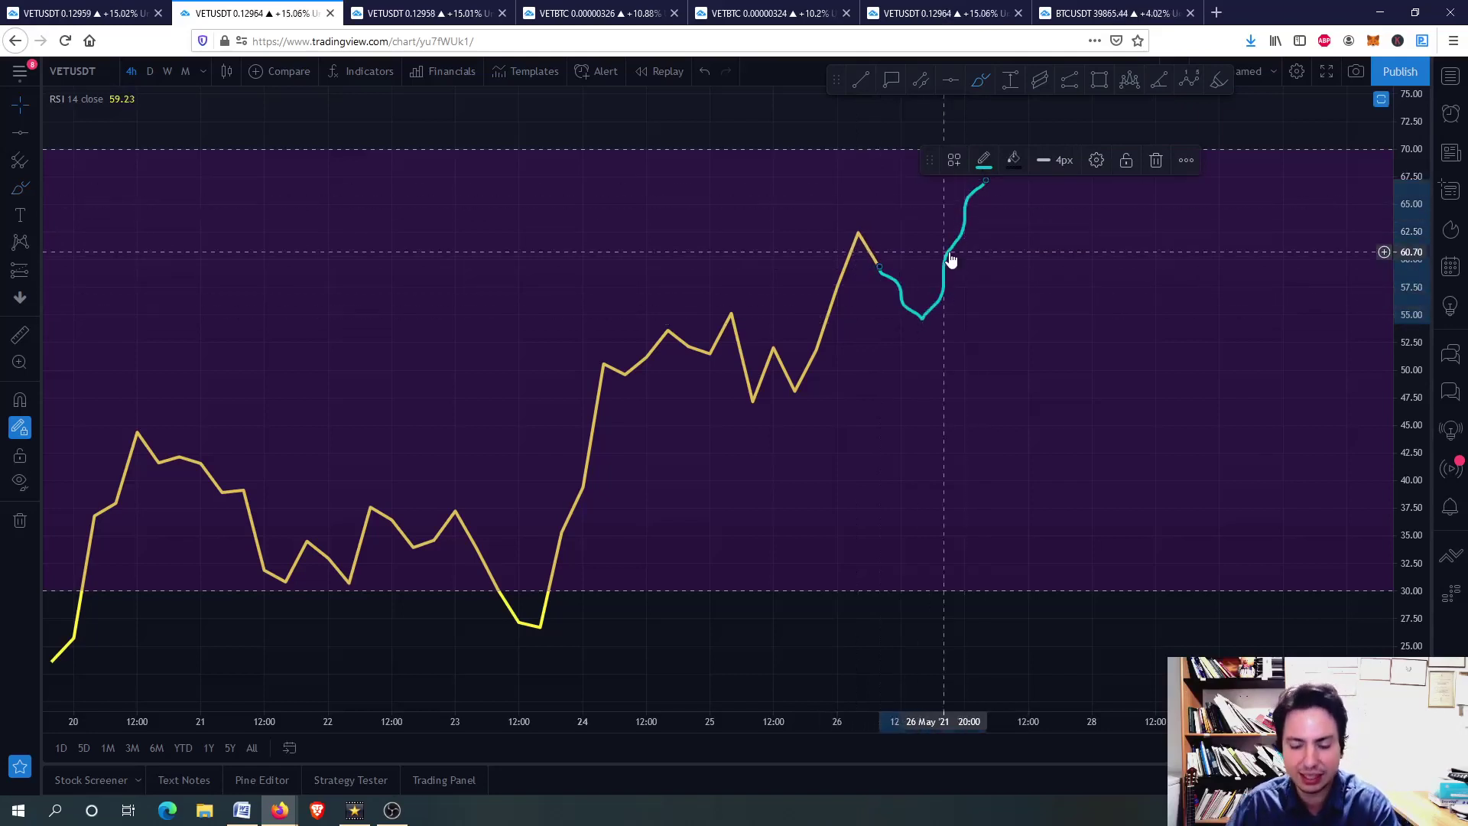
{"action": "key", "text": "ctrl+z"}
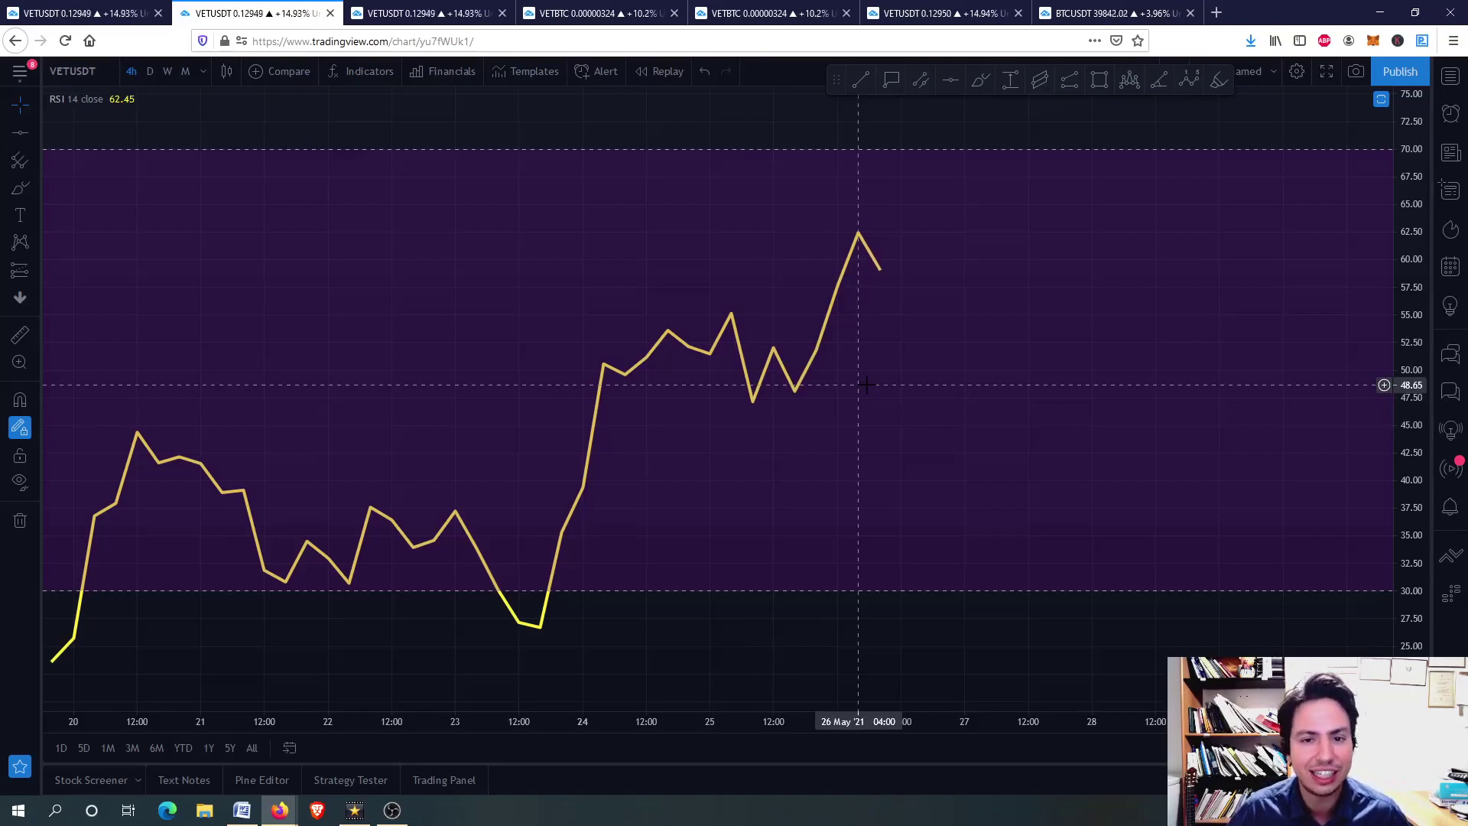
Restore the full 4h layout, shift the candles lower, then maximize the CCI pane.
{"action": "double_click", "coordinate": [883, 359]}
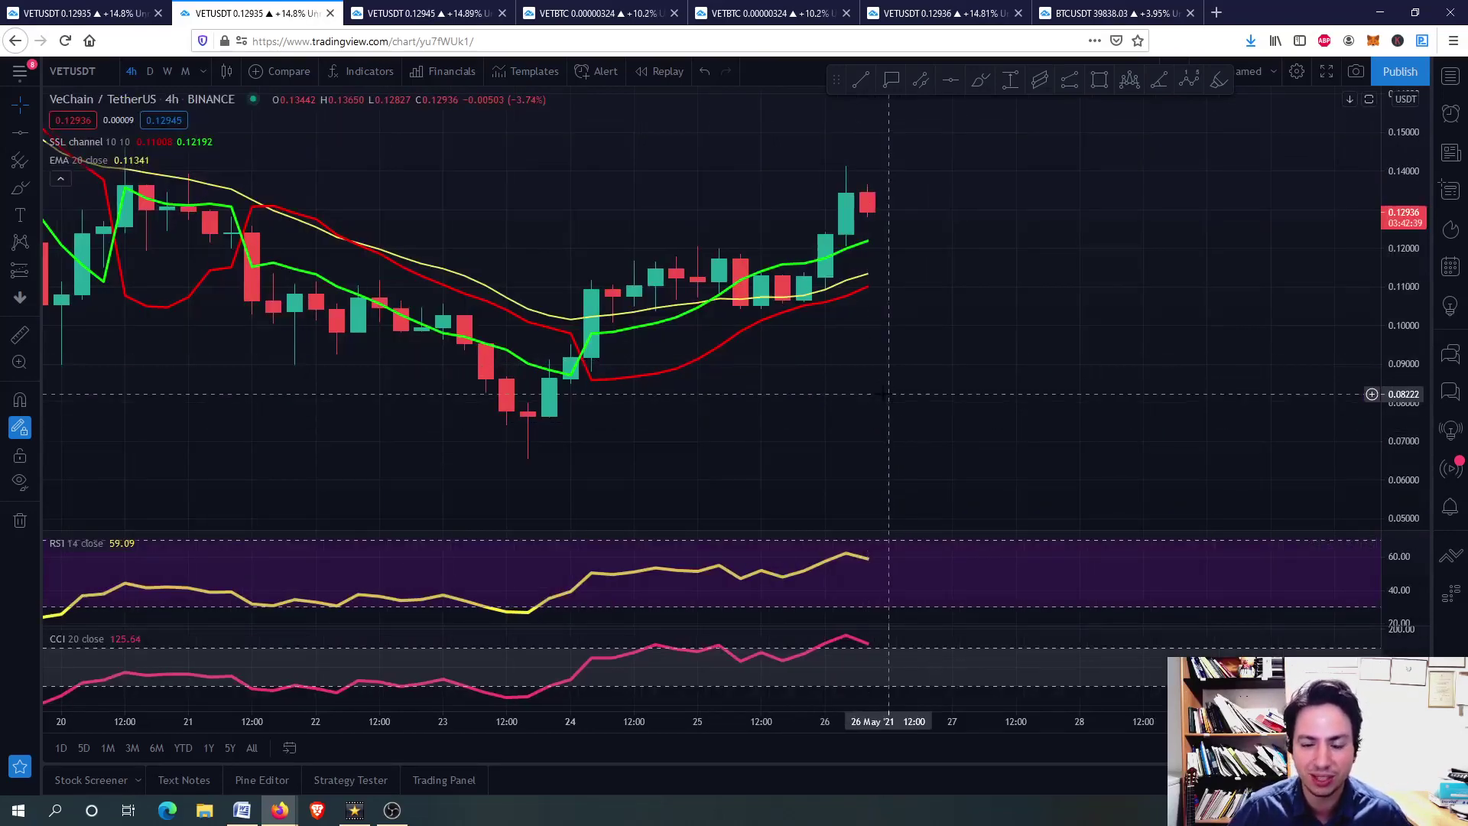
{"action": "scroll", "coordinate": [889, 333], "scroll_direction": "down", "scroll_amount": 1}
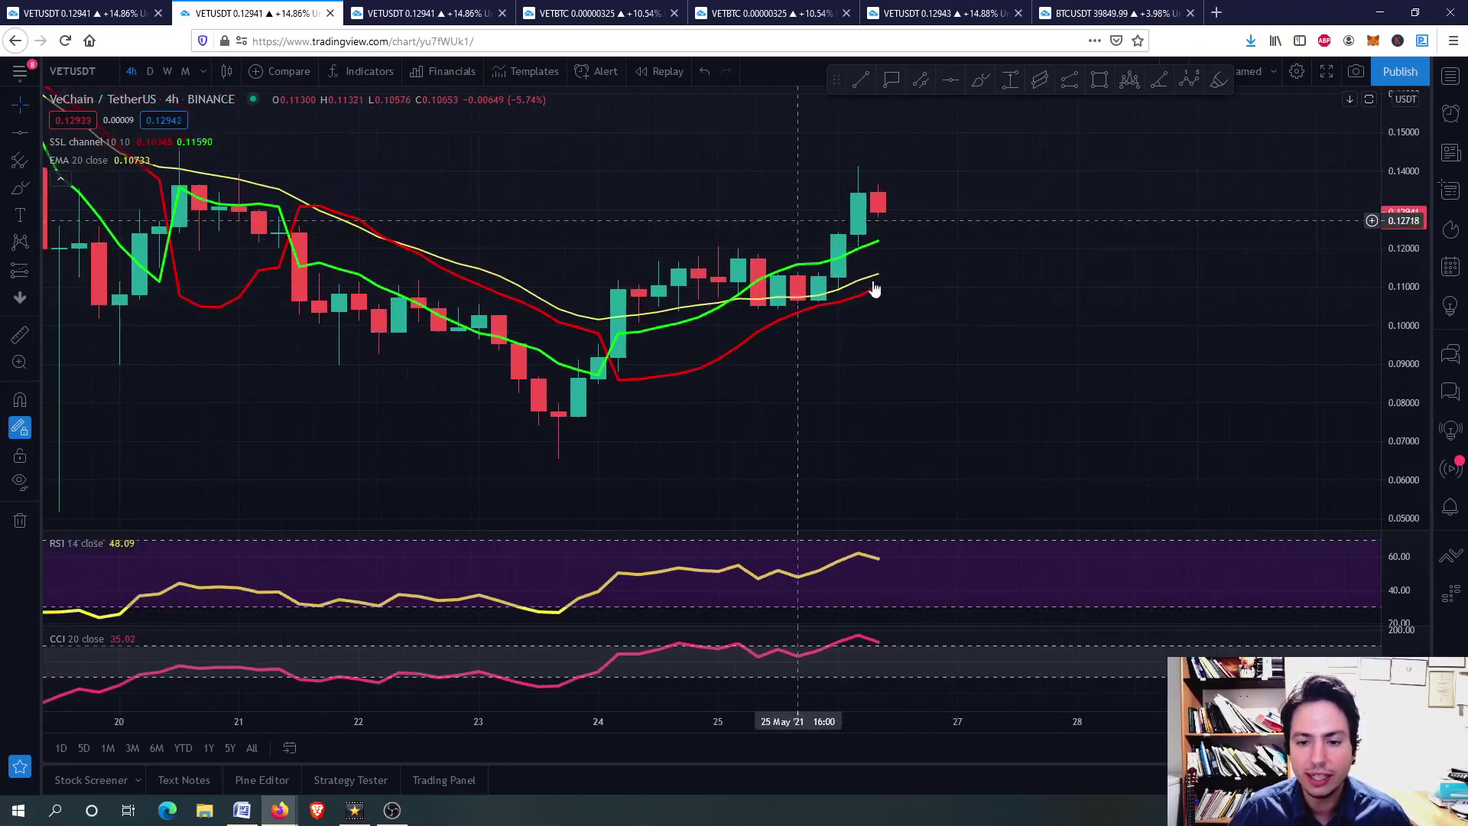
{"action": "scroll", "coordinate": [899, 281], "scroll_direction": "up", "scroll_amount": 1}
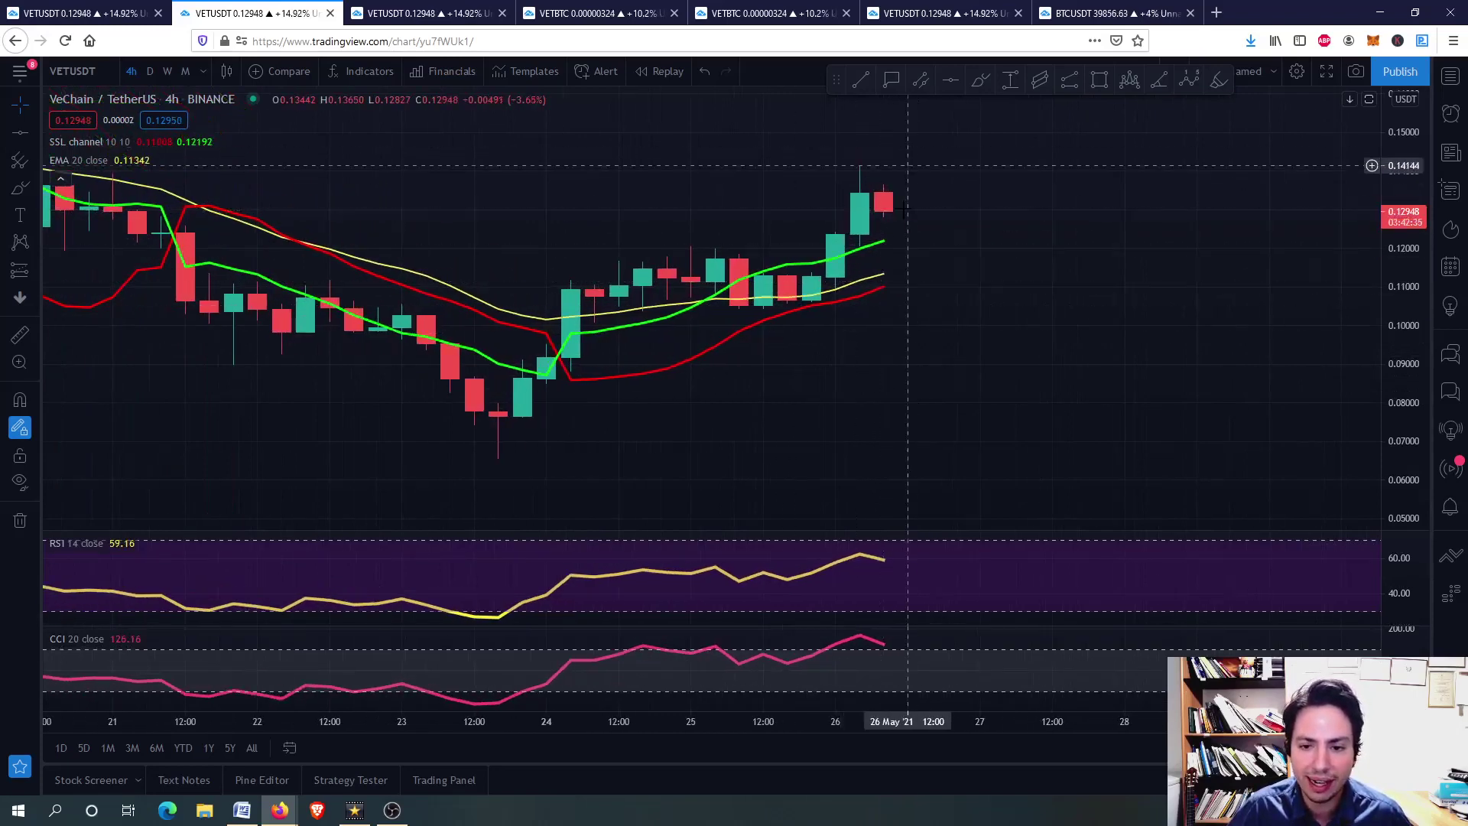
{"action": "left_click_drag", "start_coordinate": [931, 213], "coordinate": [943, 331]}
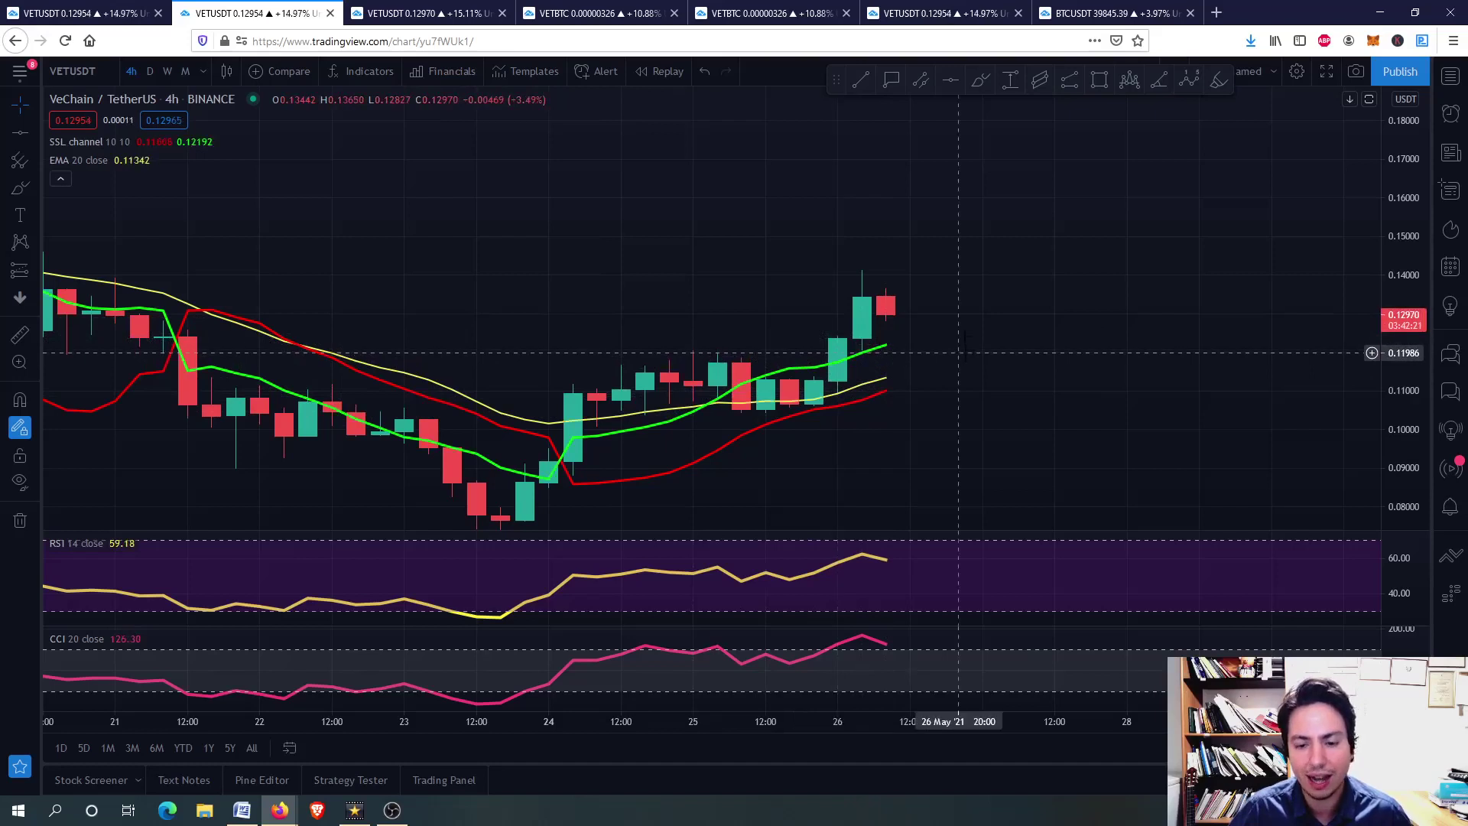
{"action": "left_click_drag", "start_coordinate": [913, 533], "coordinate": [912, 520]}
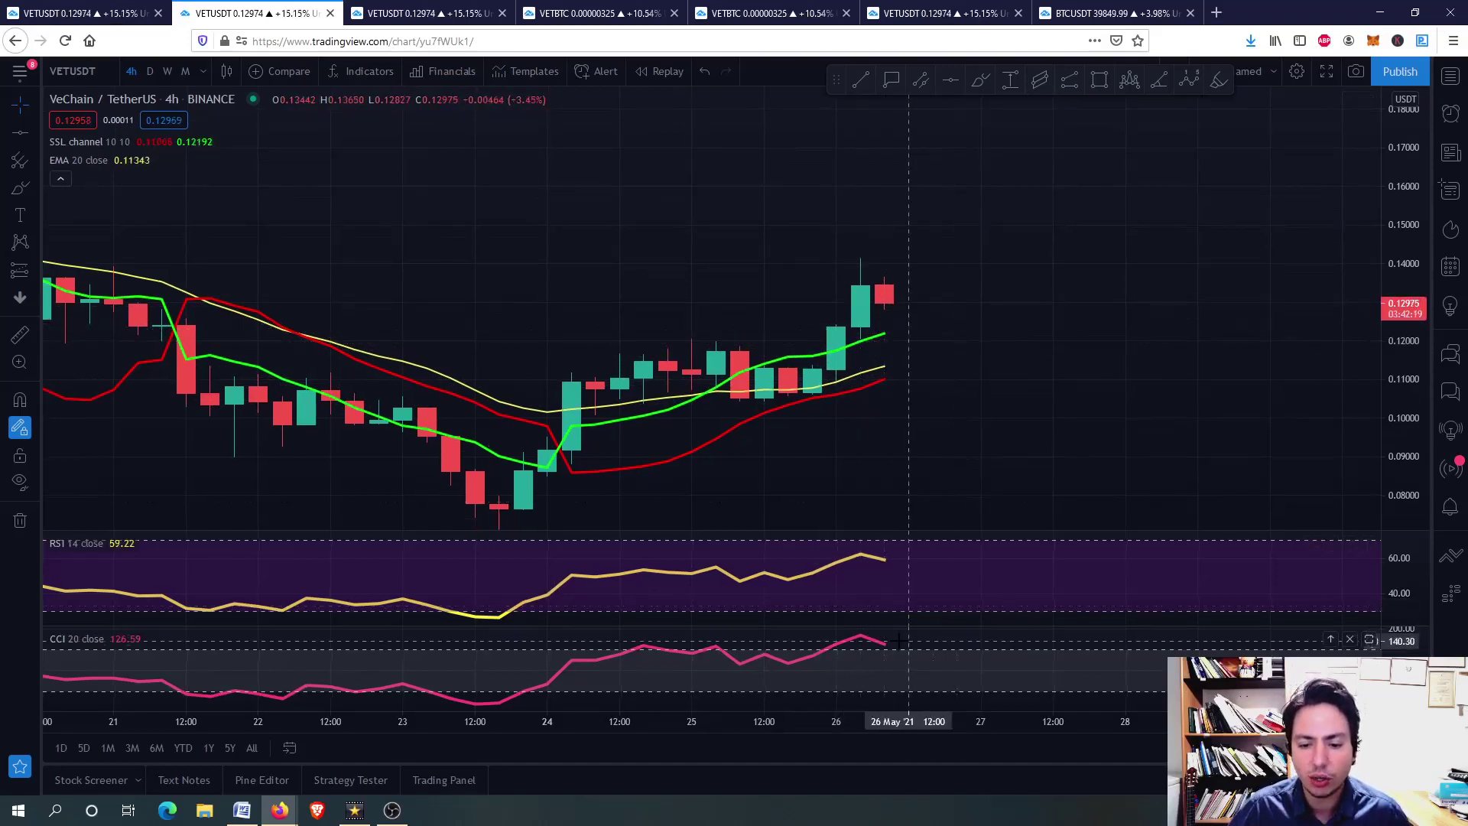
{"action": "double_click", "coordinate": [910, 665]}
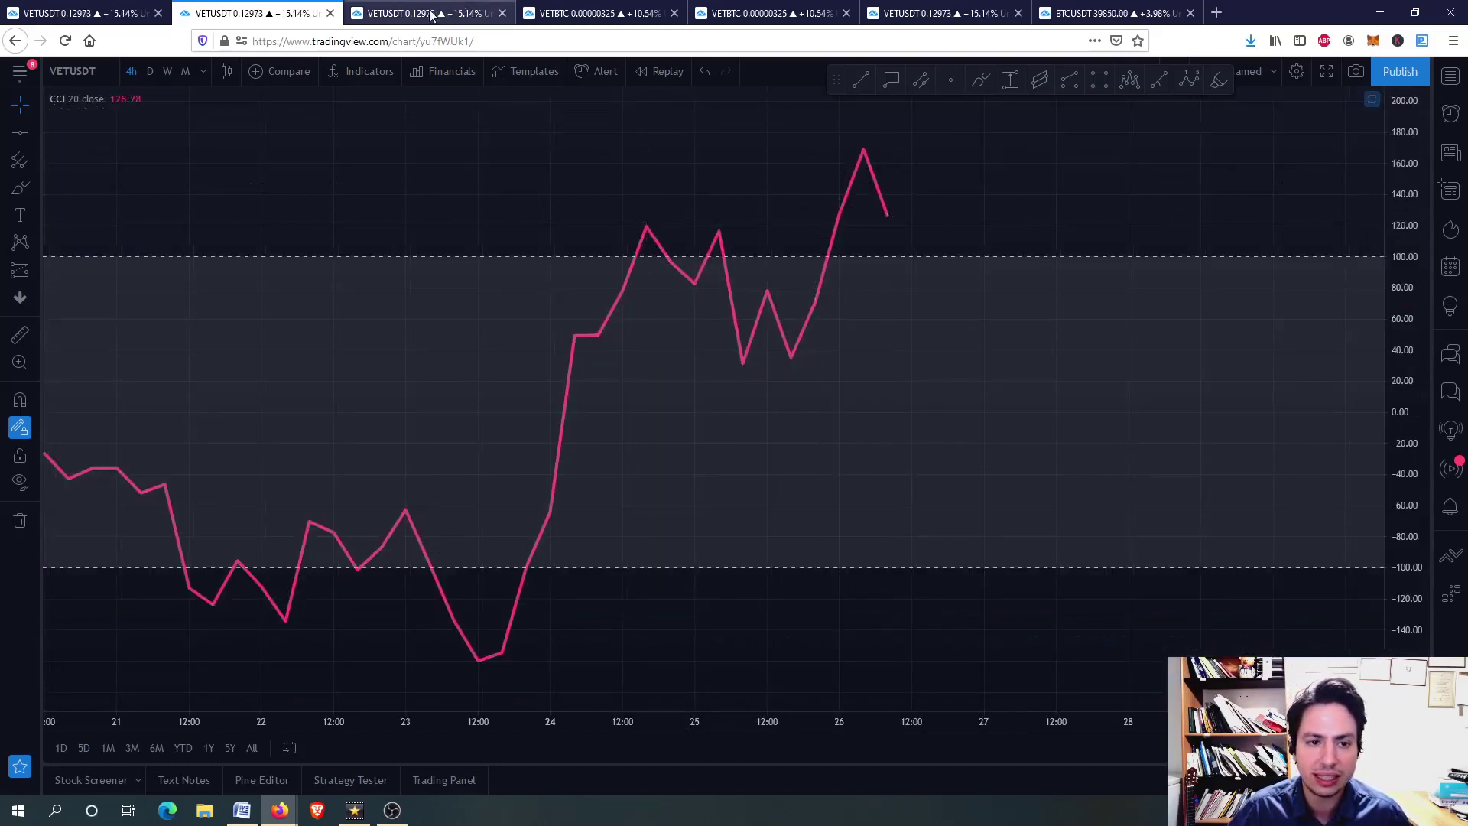
Open the VETUSDT 1D chart, review the maximized CCI pane, then restore the layout.
{"action": "left_click", "coordinate": [406, 9]}
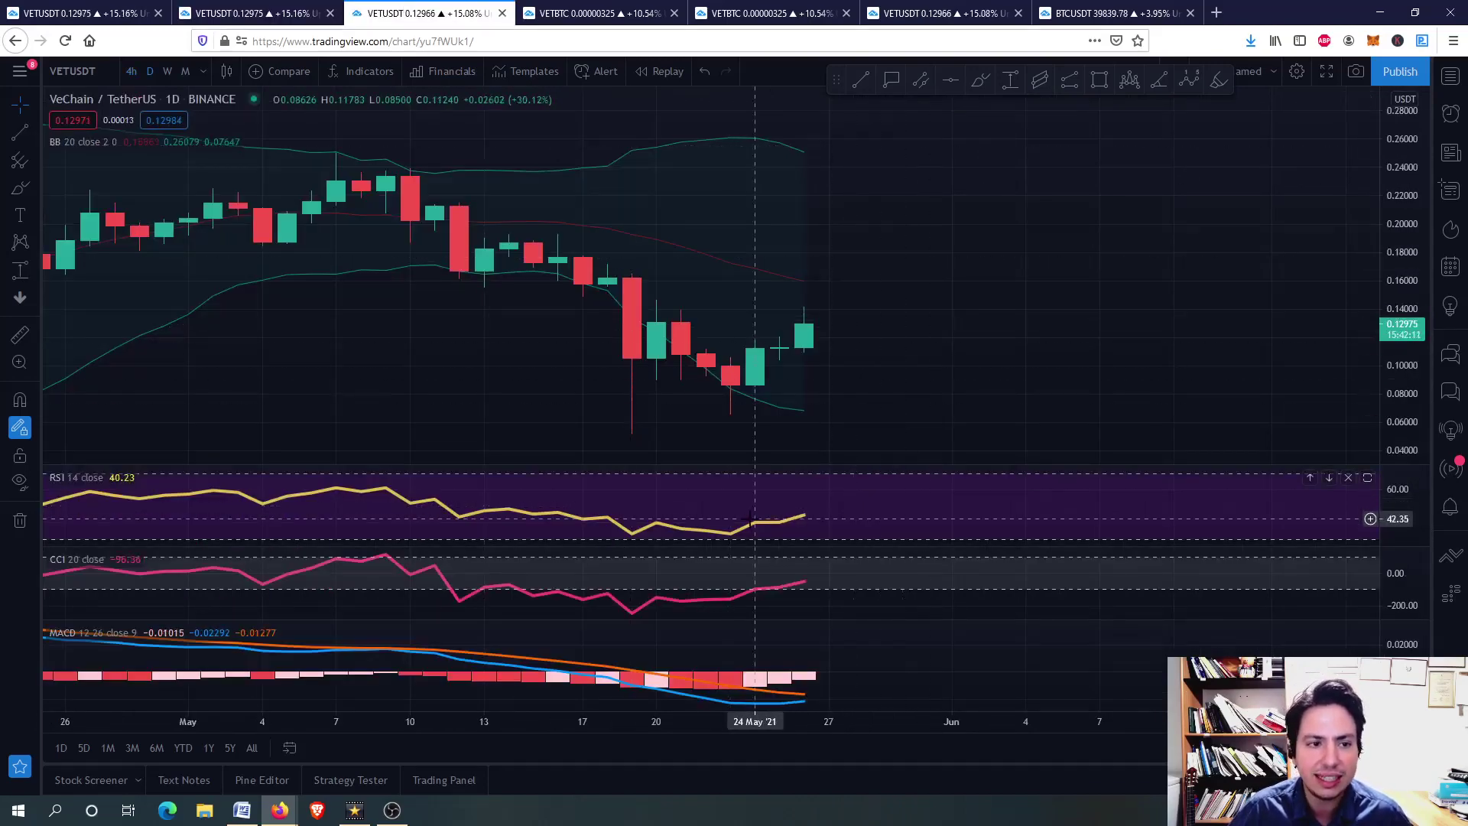
{"action": "double_click", "coordinate": [874, 577]}
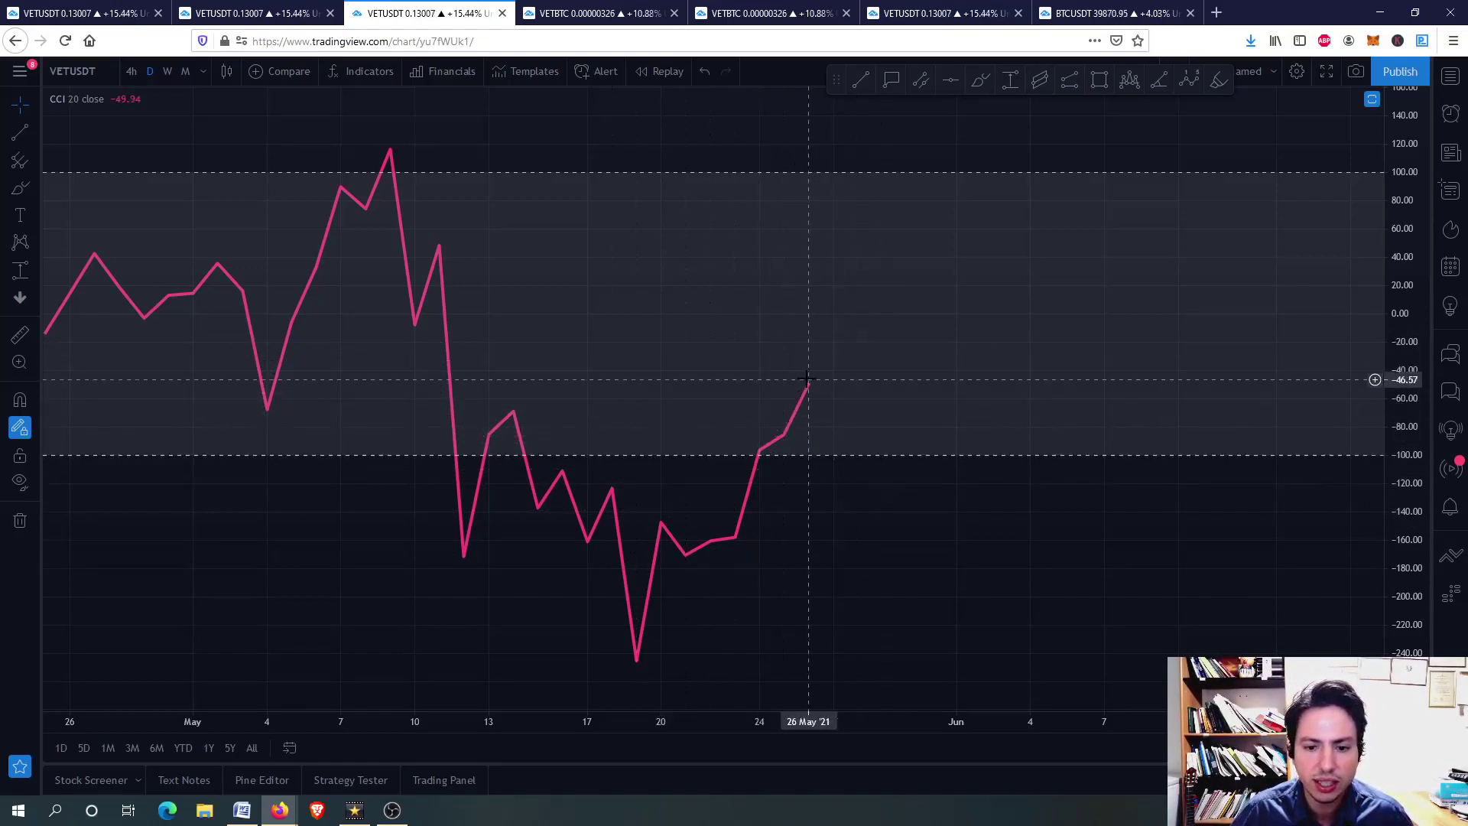
{"action": "double_click", "coordinate": [757, 329]}
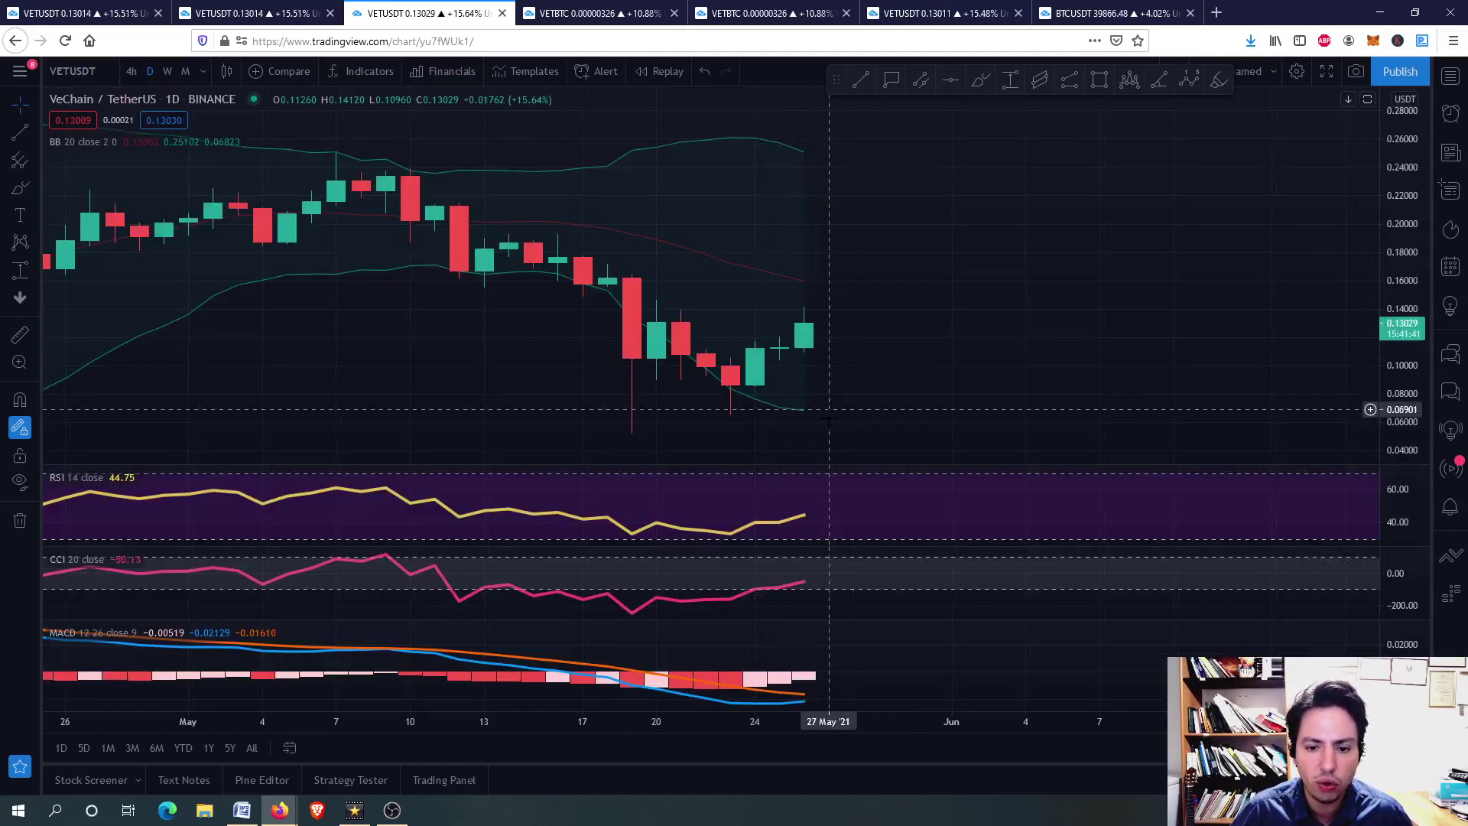
Maximize the daily MACD pane, brush a projected upturn of its lines, then remove it.
{"action": "double_click", "coordinate": [879, 649]}
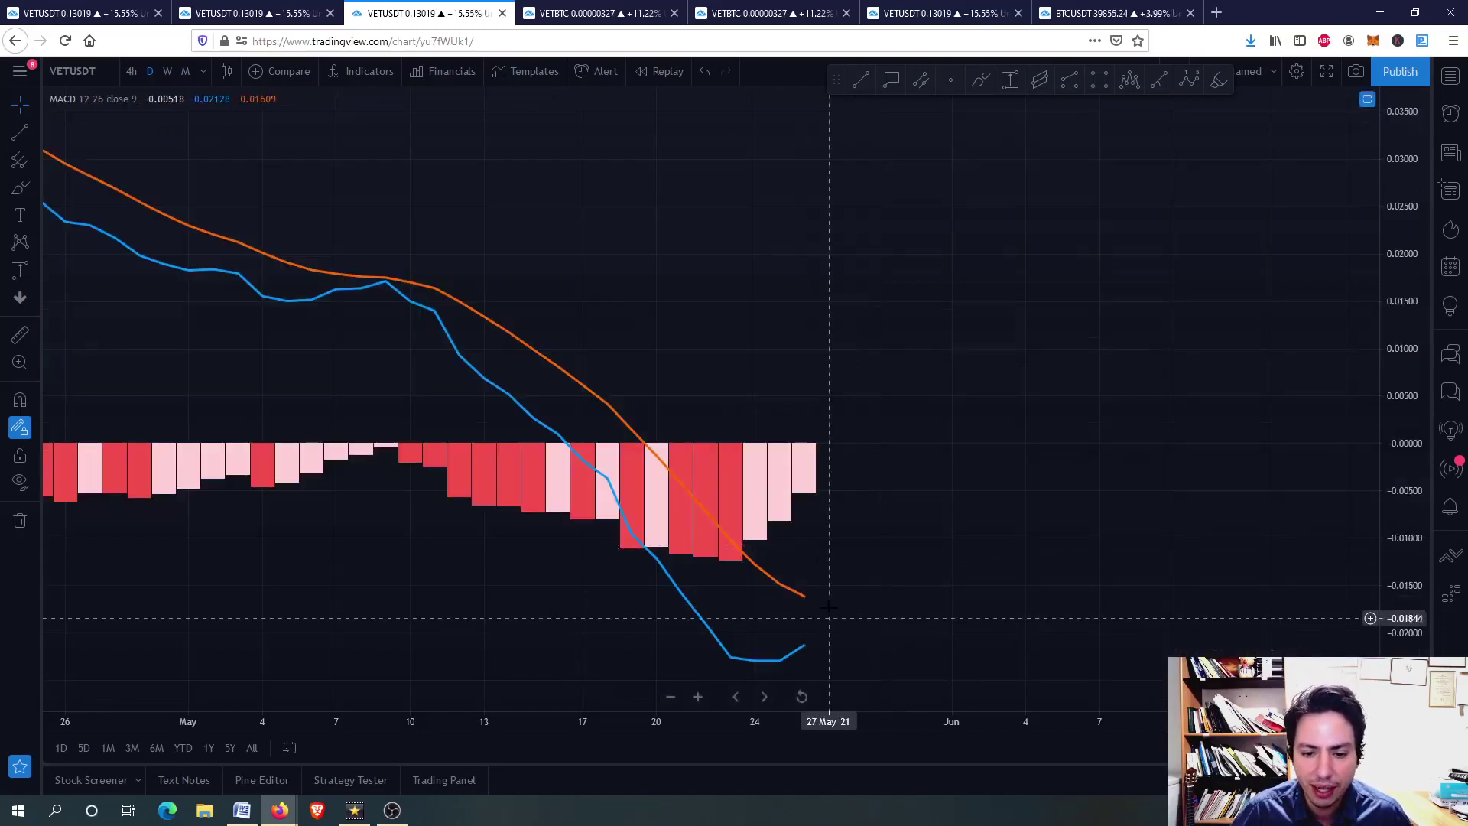
{"action": "mouse_move", "coordinate": [804, 649]}
{"action": "left_mouse_down"}
{"action": "mouse_move", "coordinate": [854, 563]}
{"action": "mouse_move", "coordinate": [806, 596]}
{"action": "mouse_move", "coordinate": [877, 629]}
{"action": "left_mouse_up"}
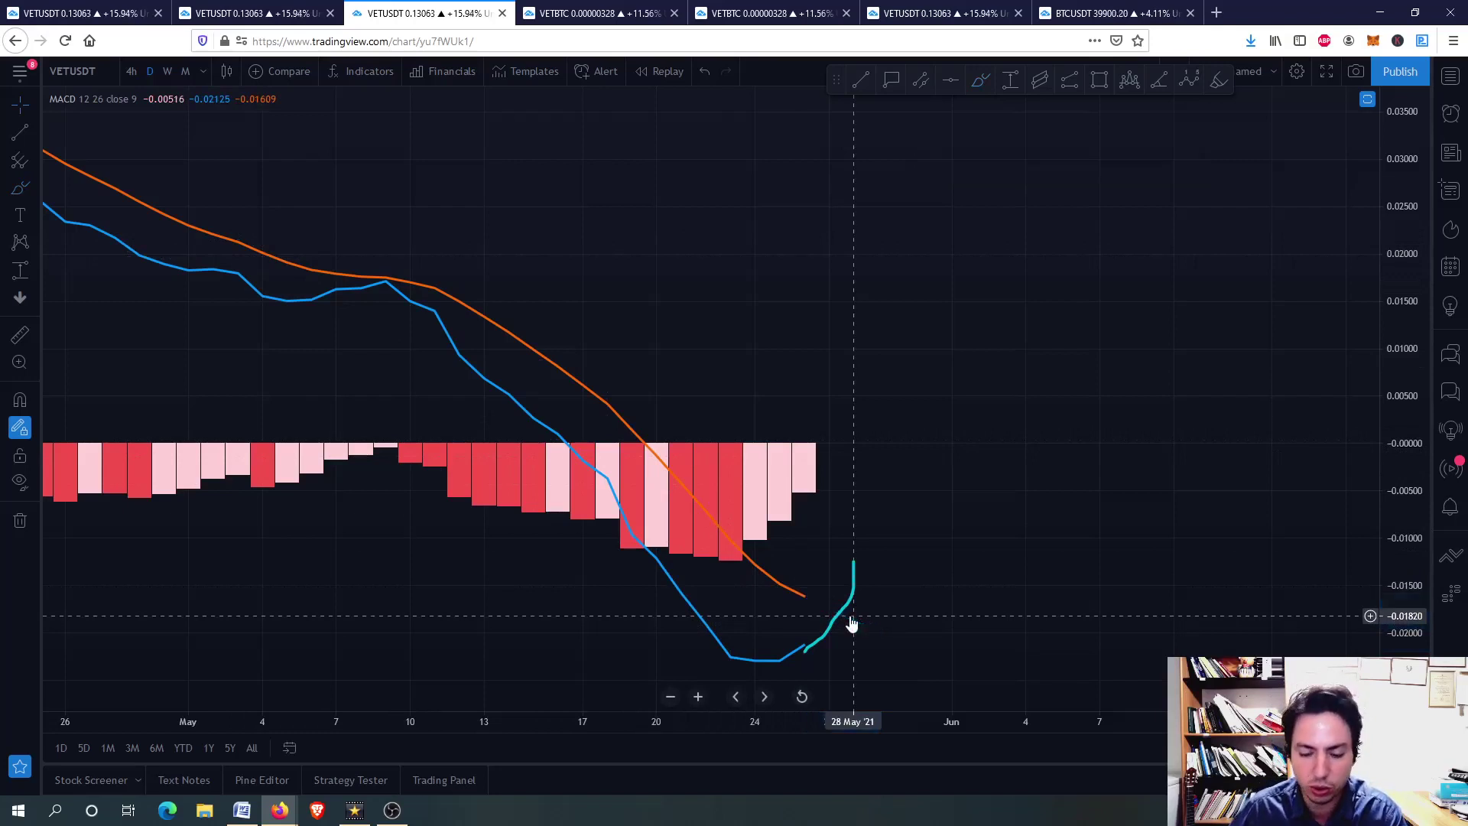
{"action": "key", "text": "Delete"}
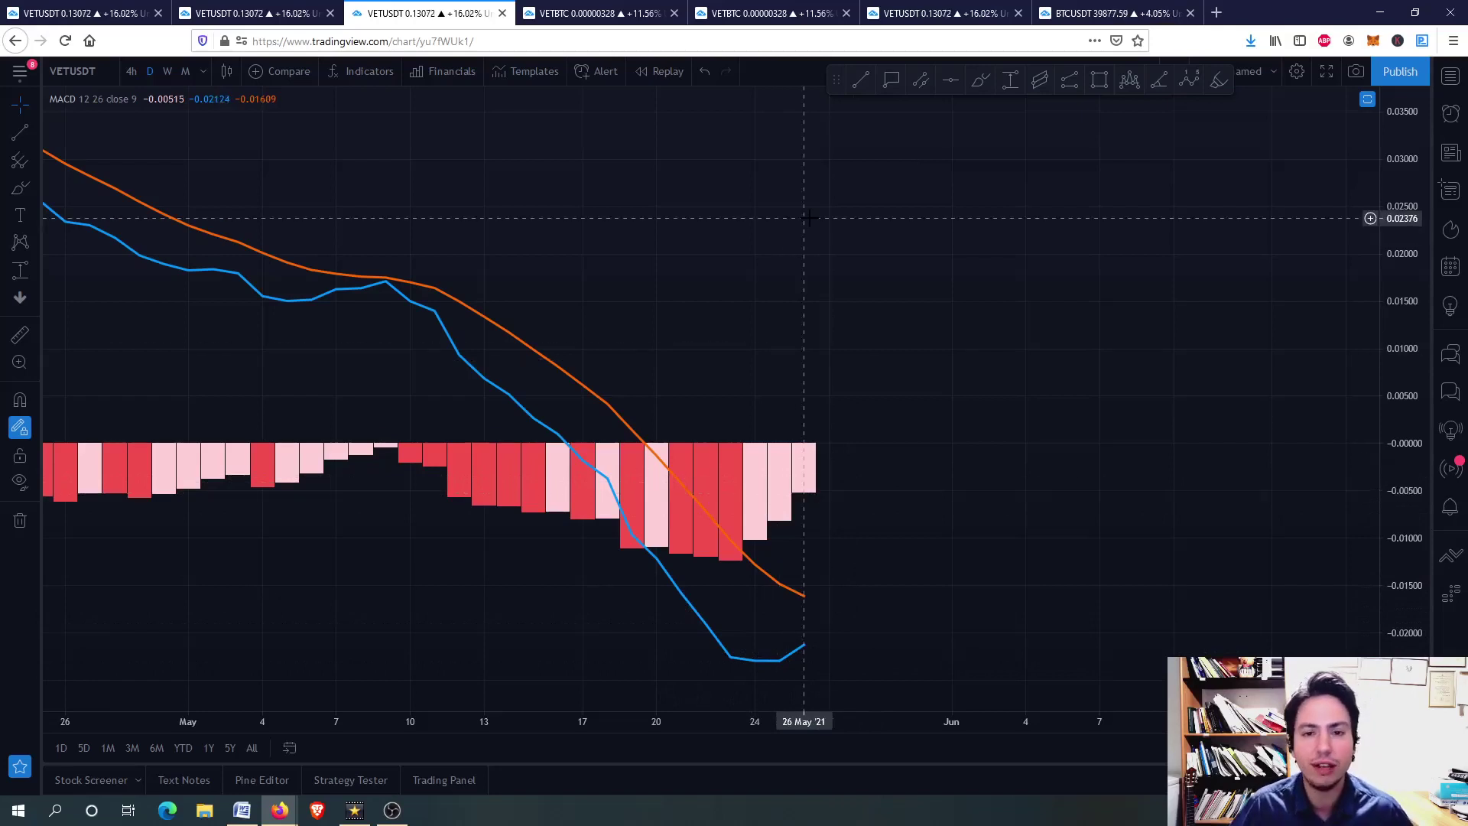
Leave the MACD view, maximize the RSI pane panned to recent days, then restore.
{"action": "double_click", "coordinate": [806, 446]}
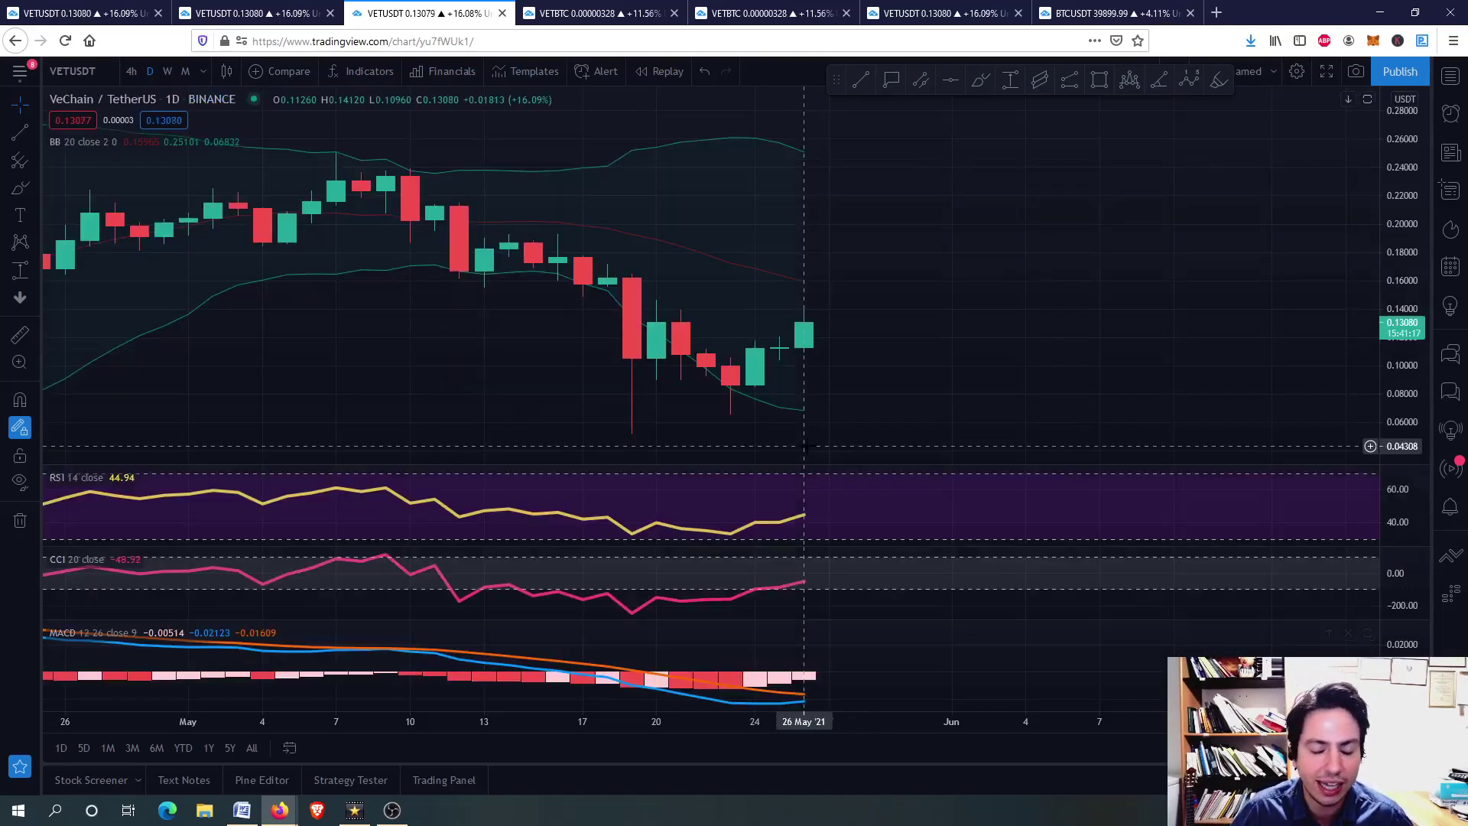
{"action": "double_click", "coordinate": [844, 506]}
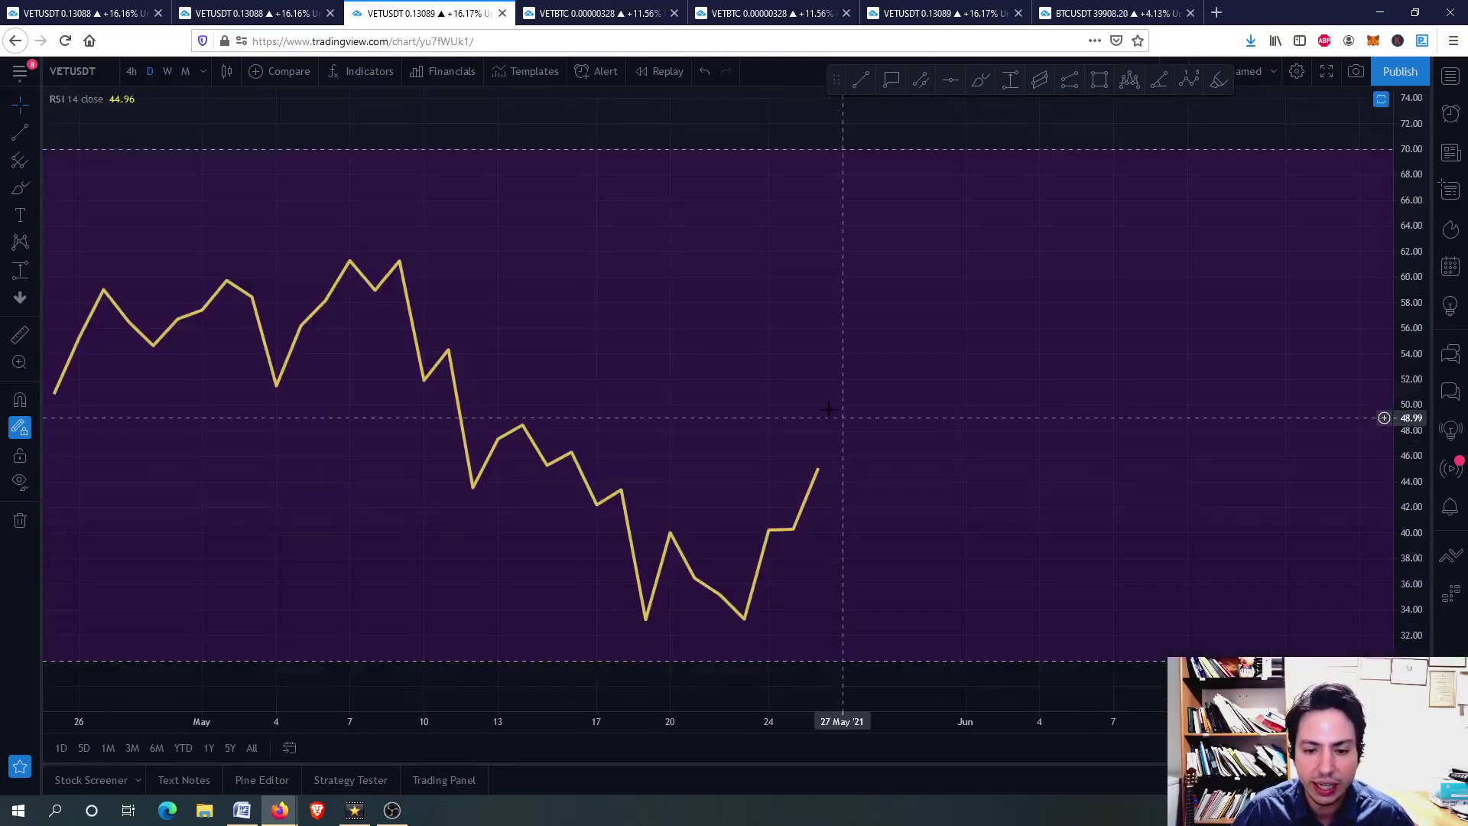
{"action": "left_click_drag", "start_coordinate": [803, 550], "coordinate": [847, 388]}
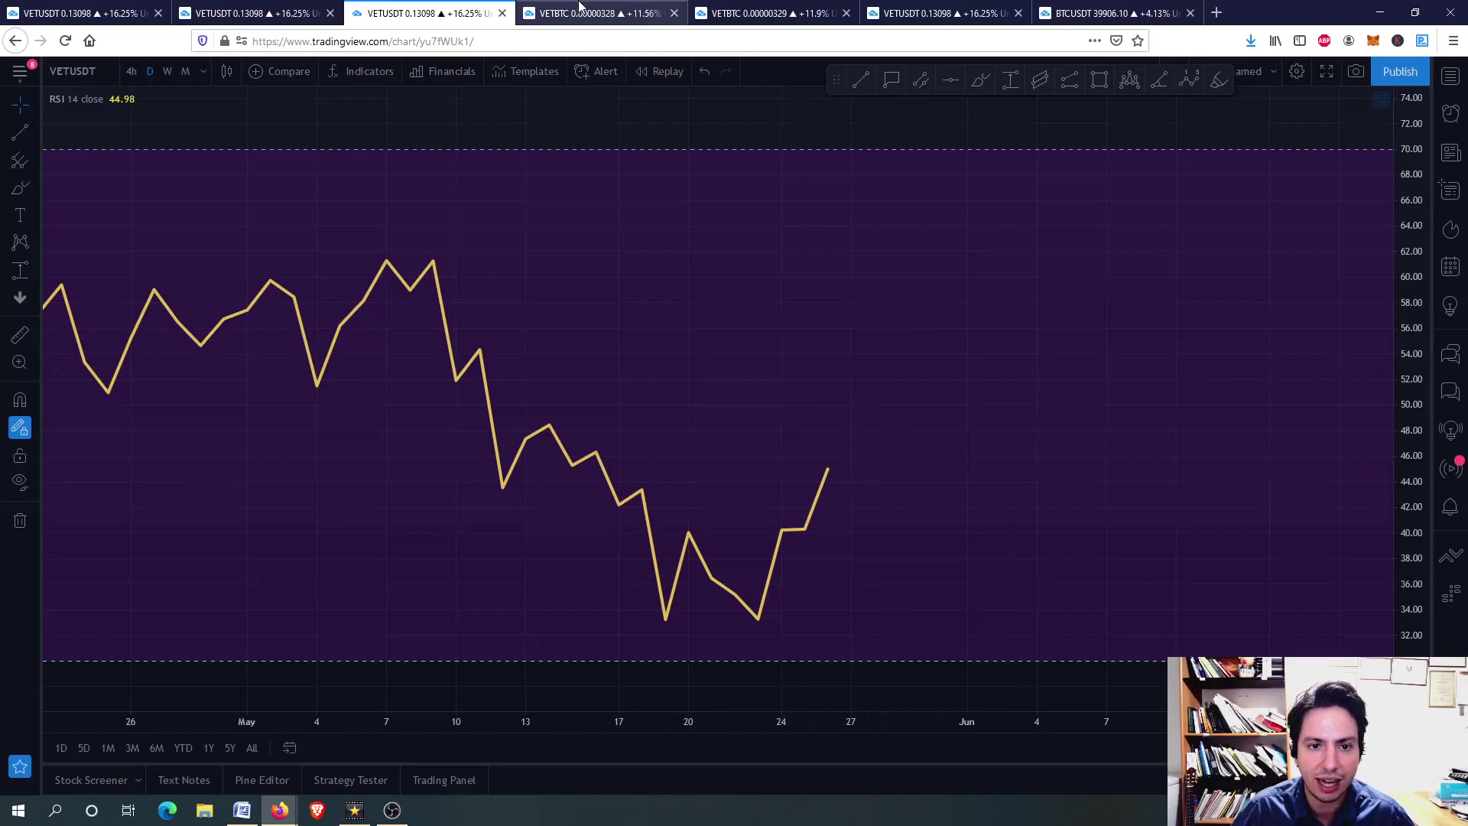
{"action": "double_click", "coordinate": [642, 352]}
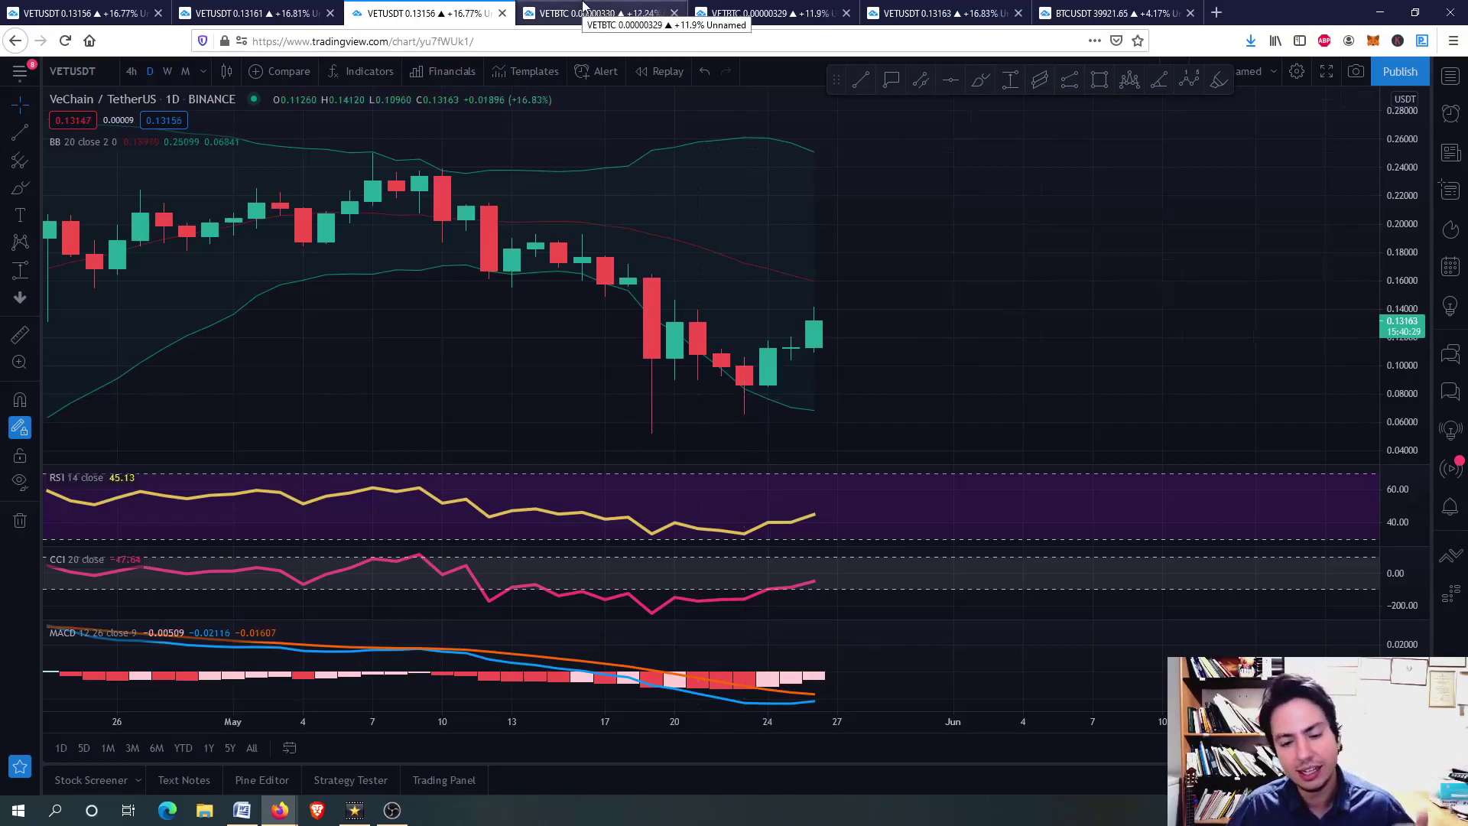
Open the VETBTC 4h chart and centre its recent candles in view.
{"action": "left_click", "coordinate": [583, 11]}
{"action": "scroll", "coordinate": [959, 368], "scroll_direction": "up", "scroll_amount": 3}
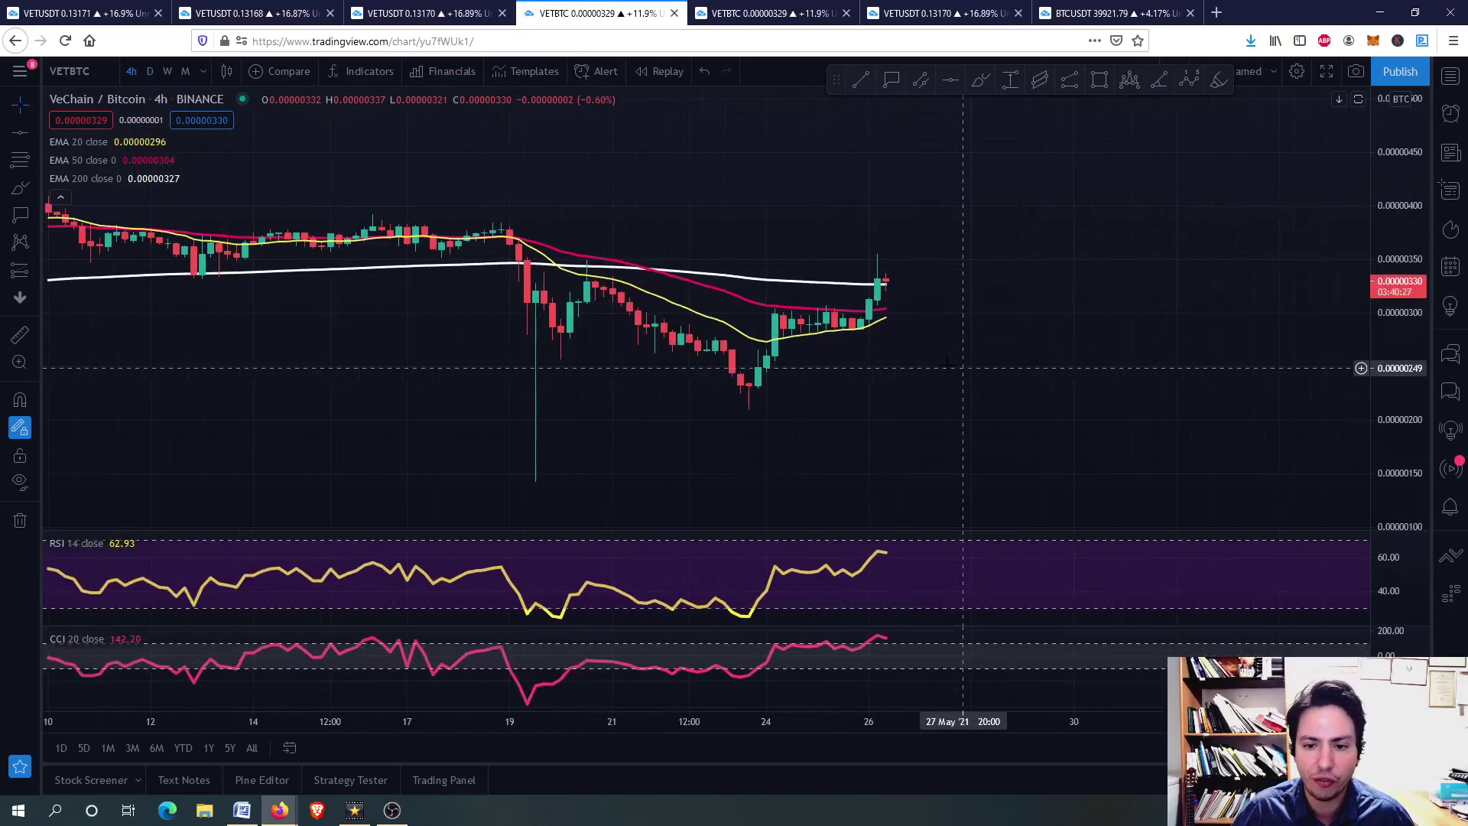
{"action": "scroll", "coordinate": [964, 368], "scroll_direction": "up", "scroll_amount": 2}
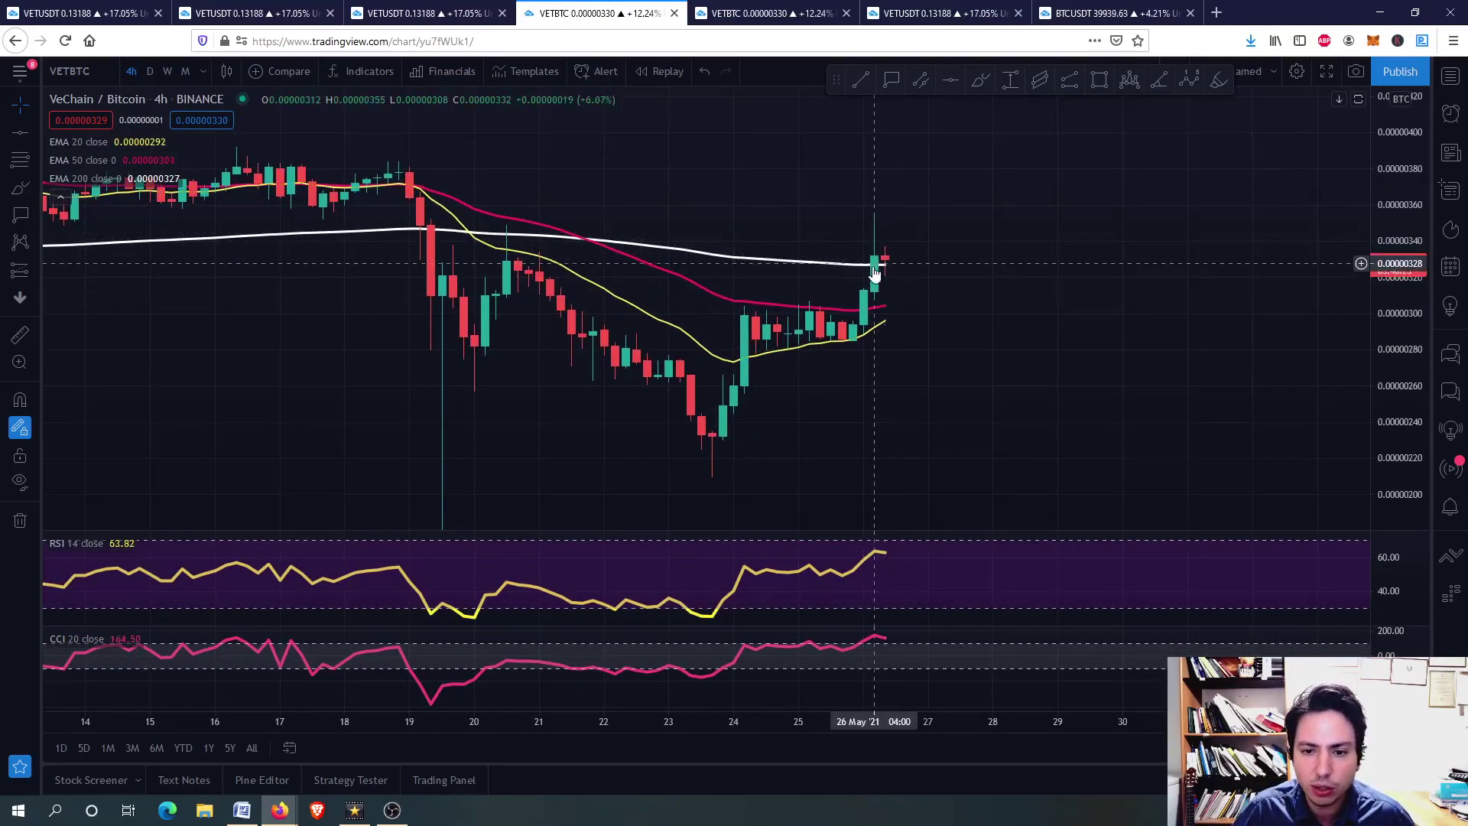
{"action": "left_click_drag", "start_coordinate": [894, 317], "coordinate": [894, 380]}
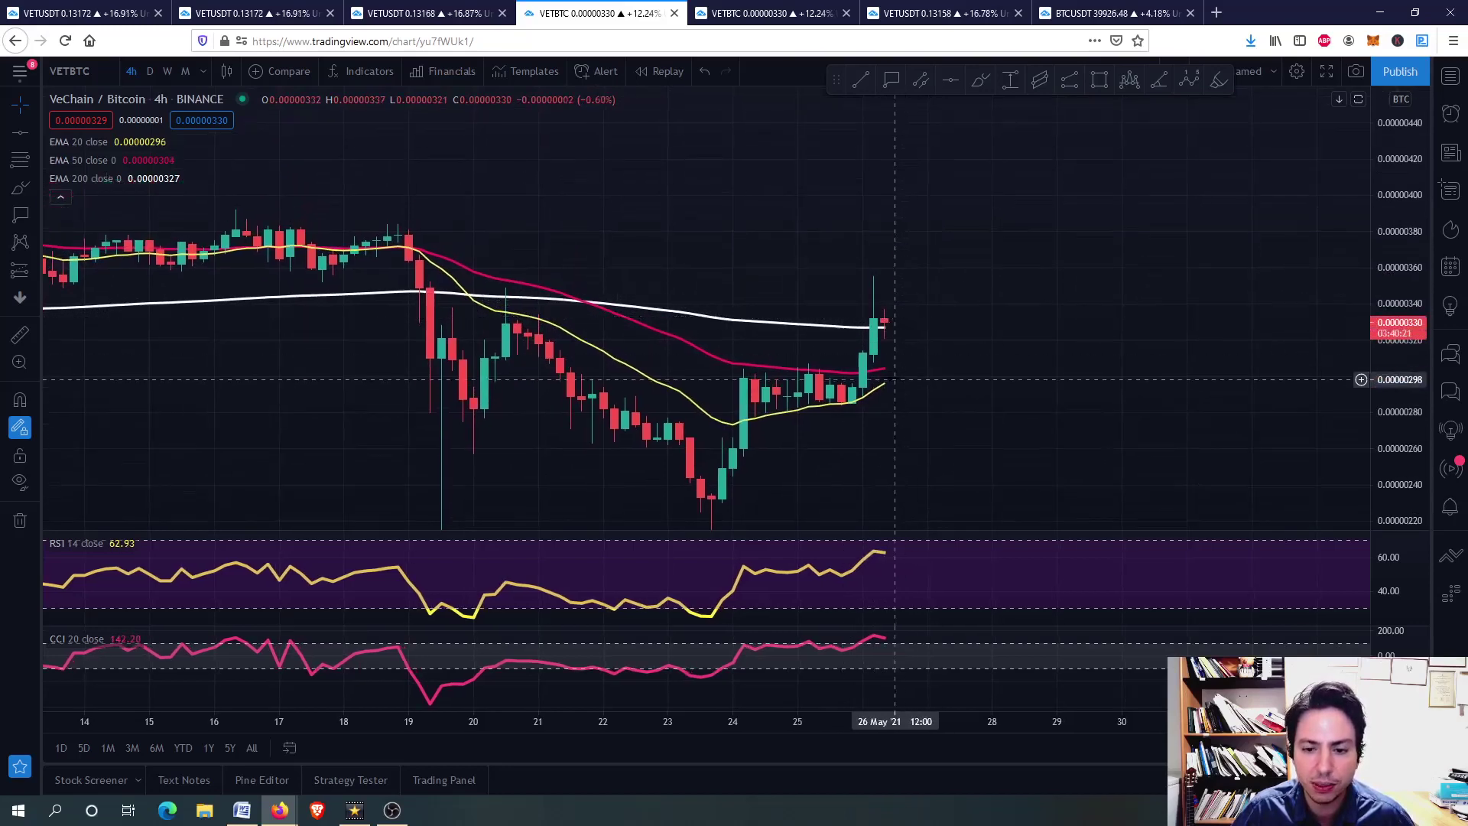
{"action": "scroll", "coordinate": [895, 380], "scroll_direction": "up", "scroll_amount": 1}
{"action": "scroll", "coordinate": [899, 374], "scroll_direction": "up", "scroll_amount": 1}
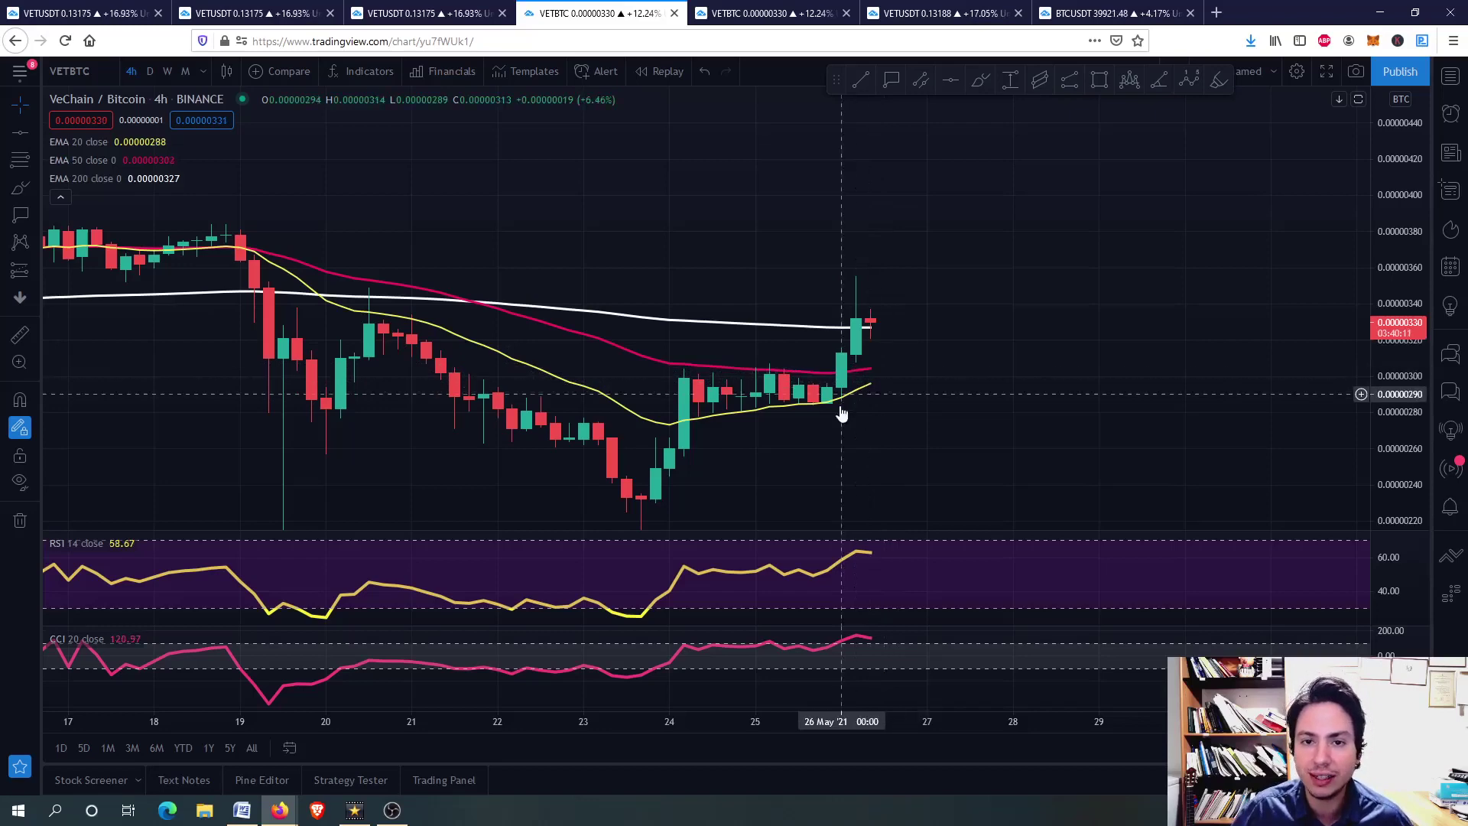
{"action": "scroll", "coordinate": [721, 382], "scroll_direction": "down", "scroll_amount": 3}
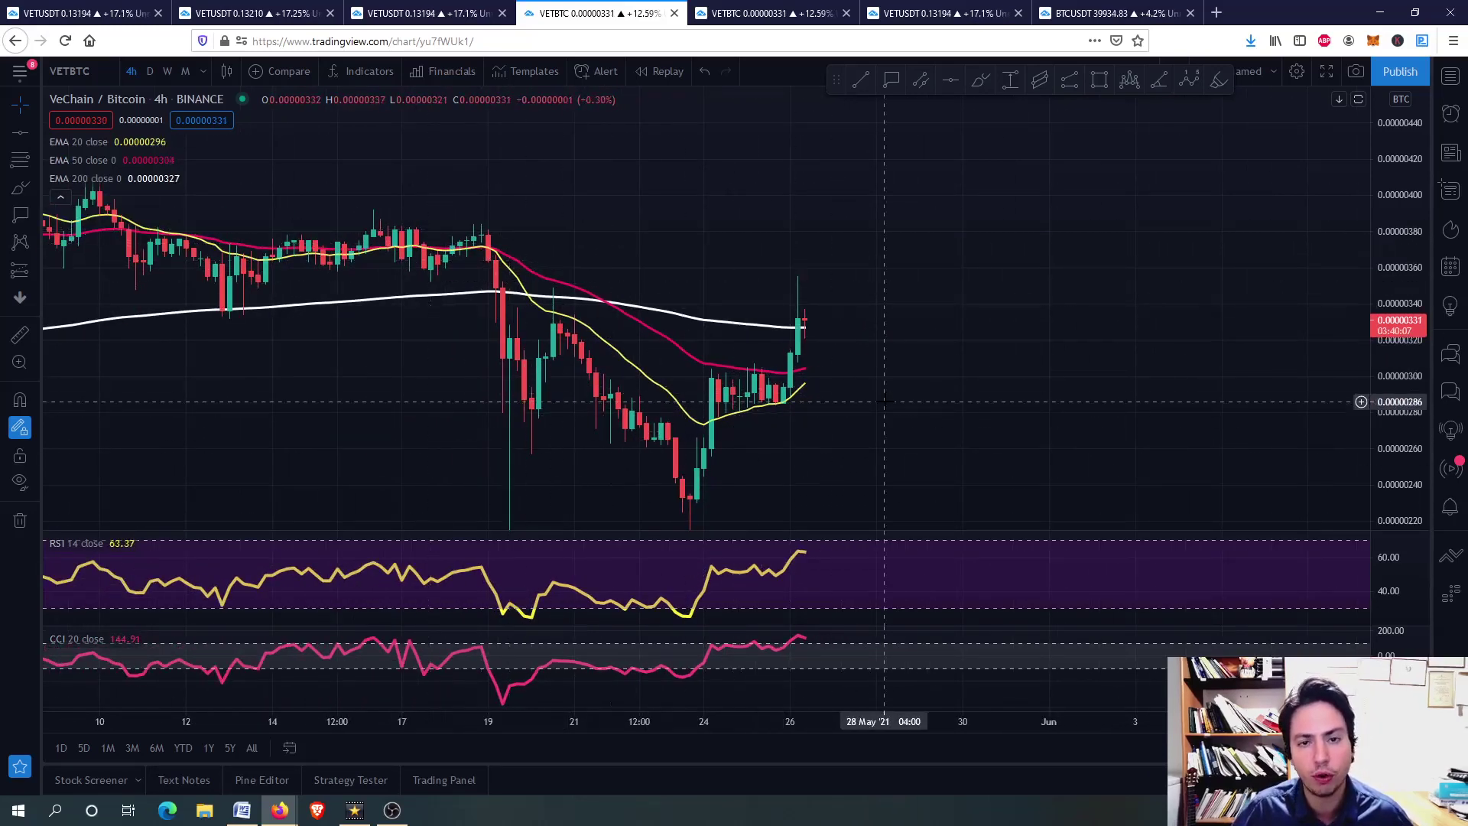
{"action": "left_click_drag", "start_coordinate": [886, 390], "coordinate": [914, 337]}
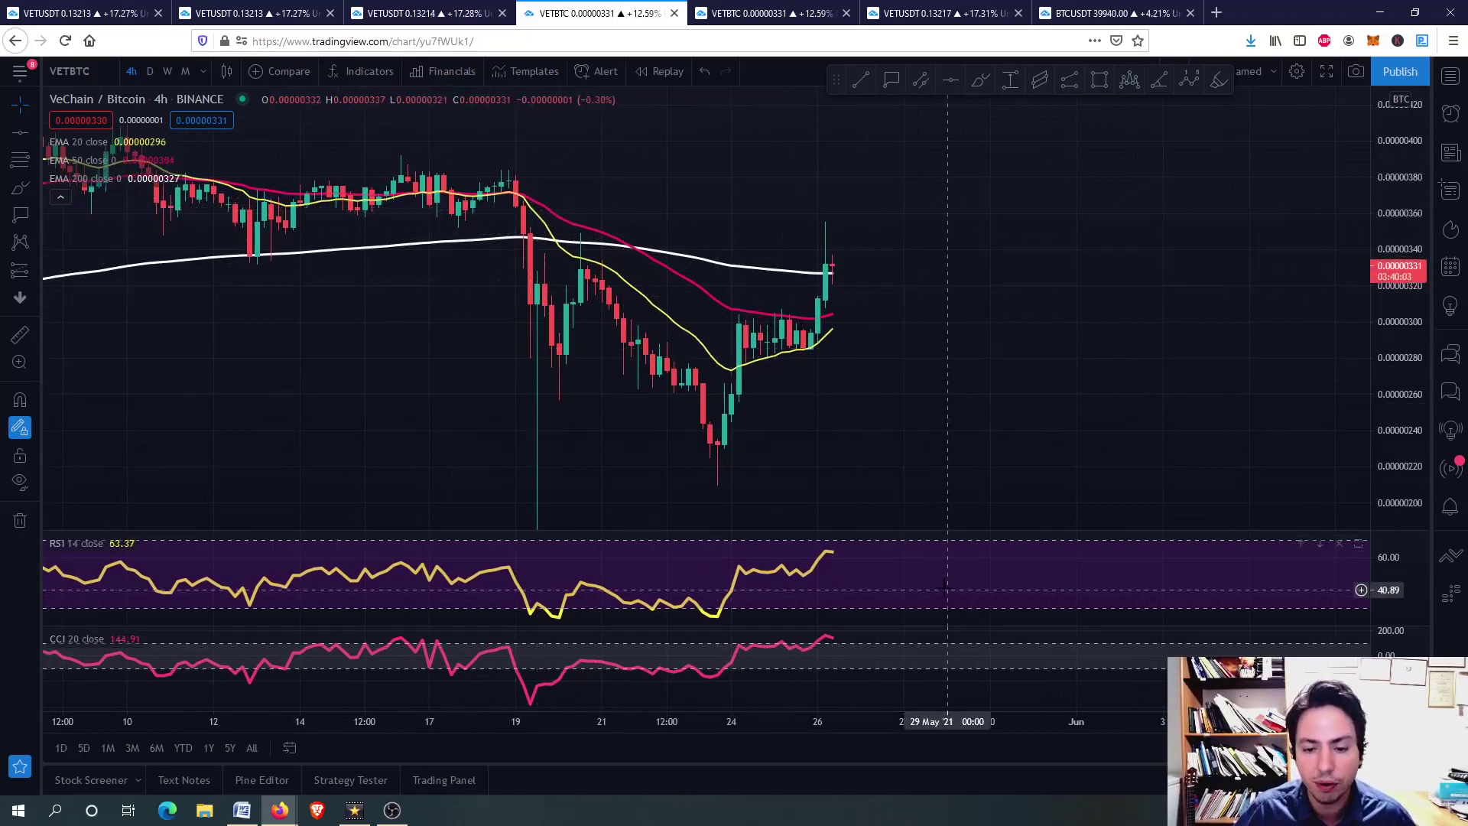
Review the VETBTC CCI and RSI panes maximized, then switch to the VETBTC daily chart.
{"action": "double_click", "coordinate": [910, 659]}
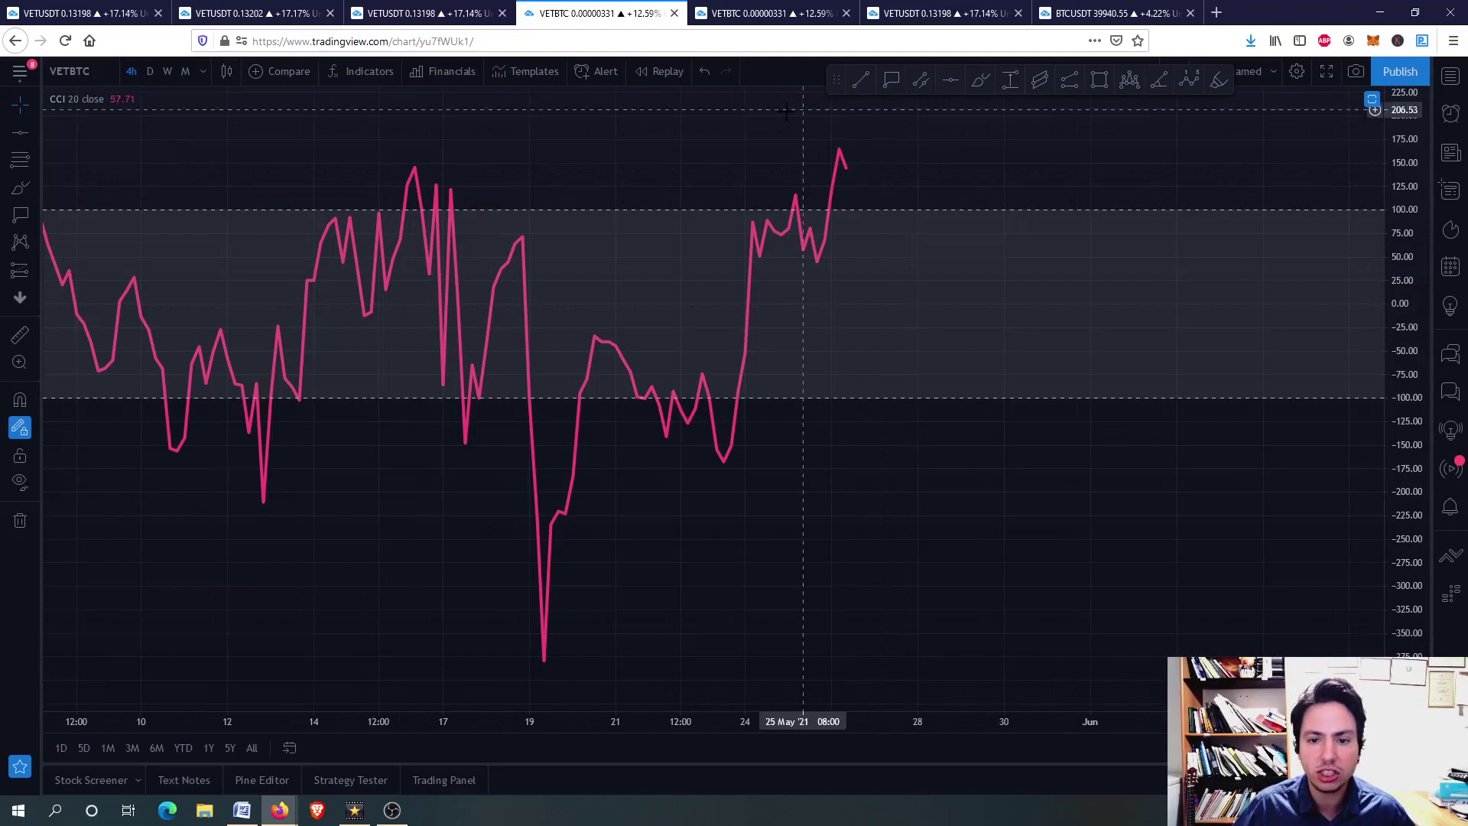
{"action": "scroll", "coordinate": [849, 152], "scroll_direction": "up", "scroll_amount": 2}
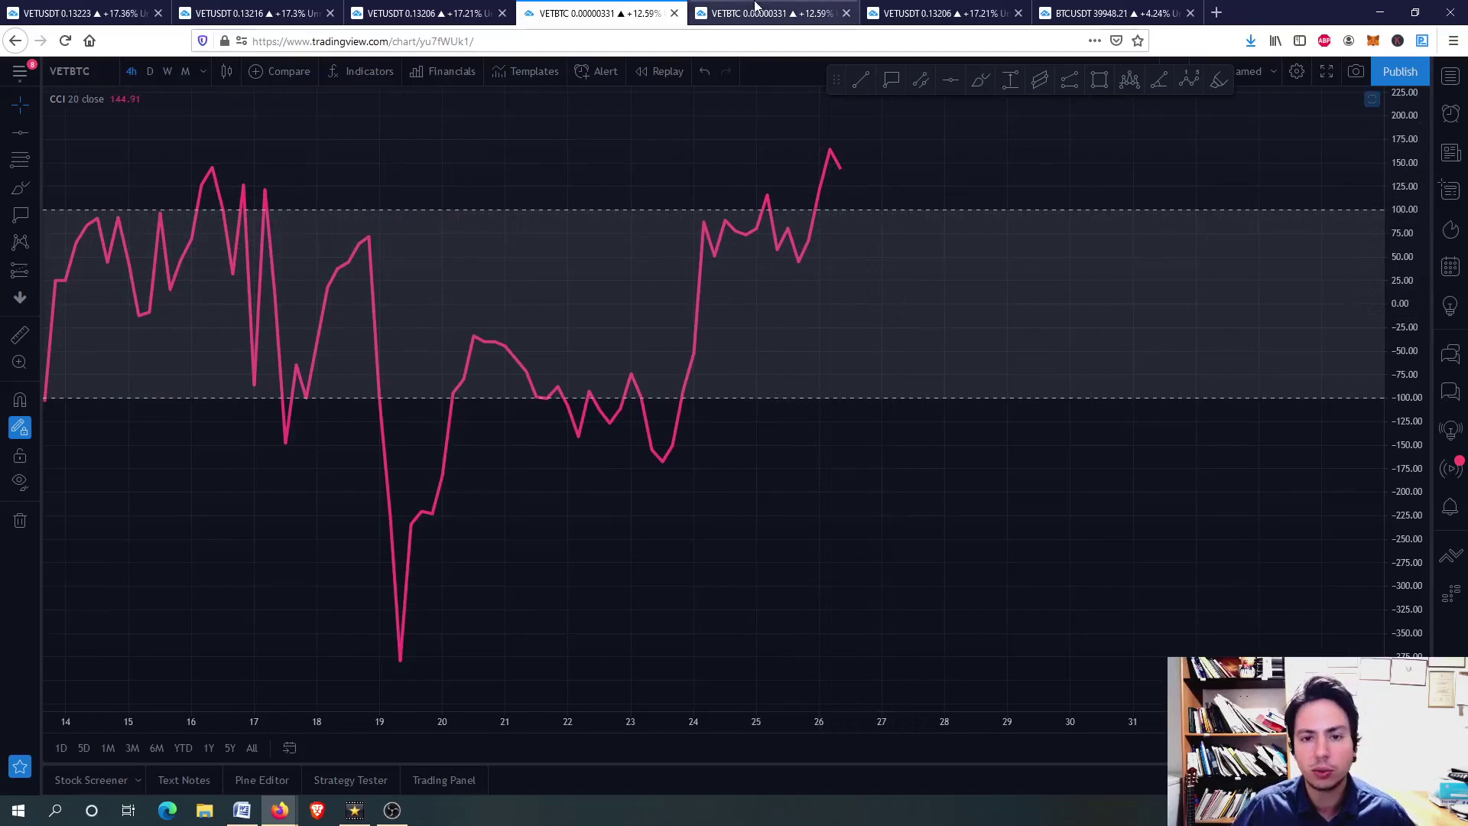
{"action": "double_click", "coordinate": [619, 176]}
{"action": "scroll", "coordinate": [827, 294], "scroll_direction": "up", "scroll_amount": 2}
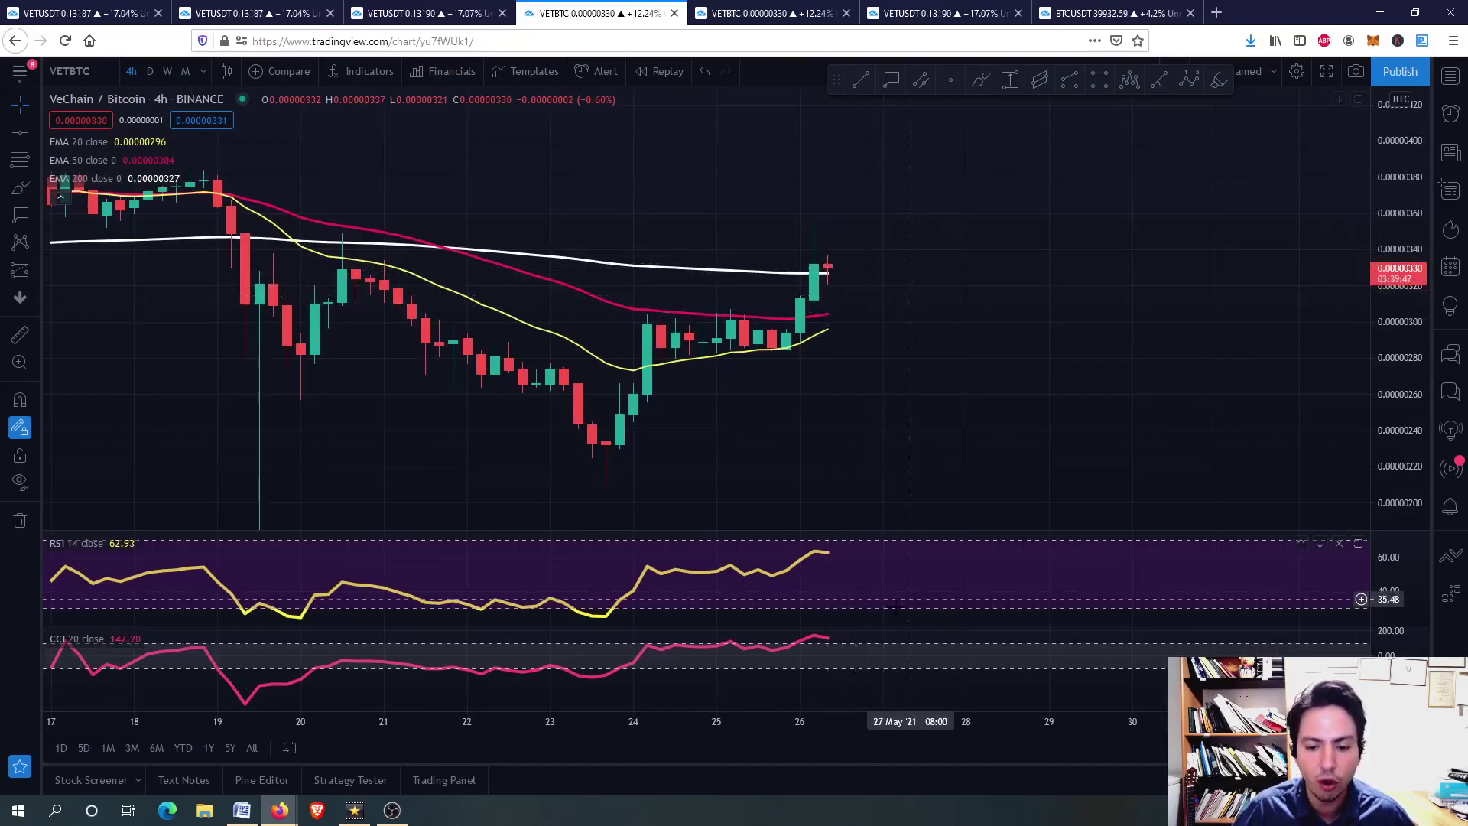
{"action": "double_click", "coordinate": [887, 648]}
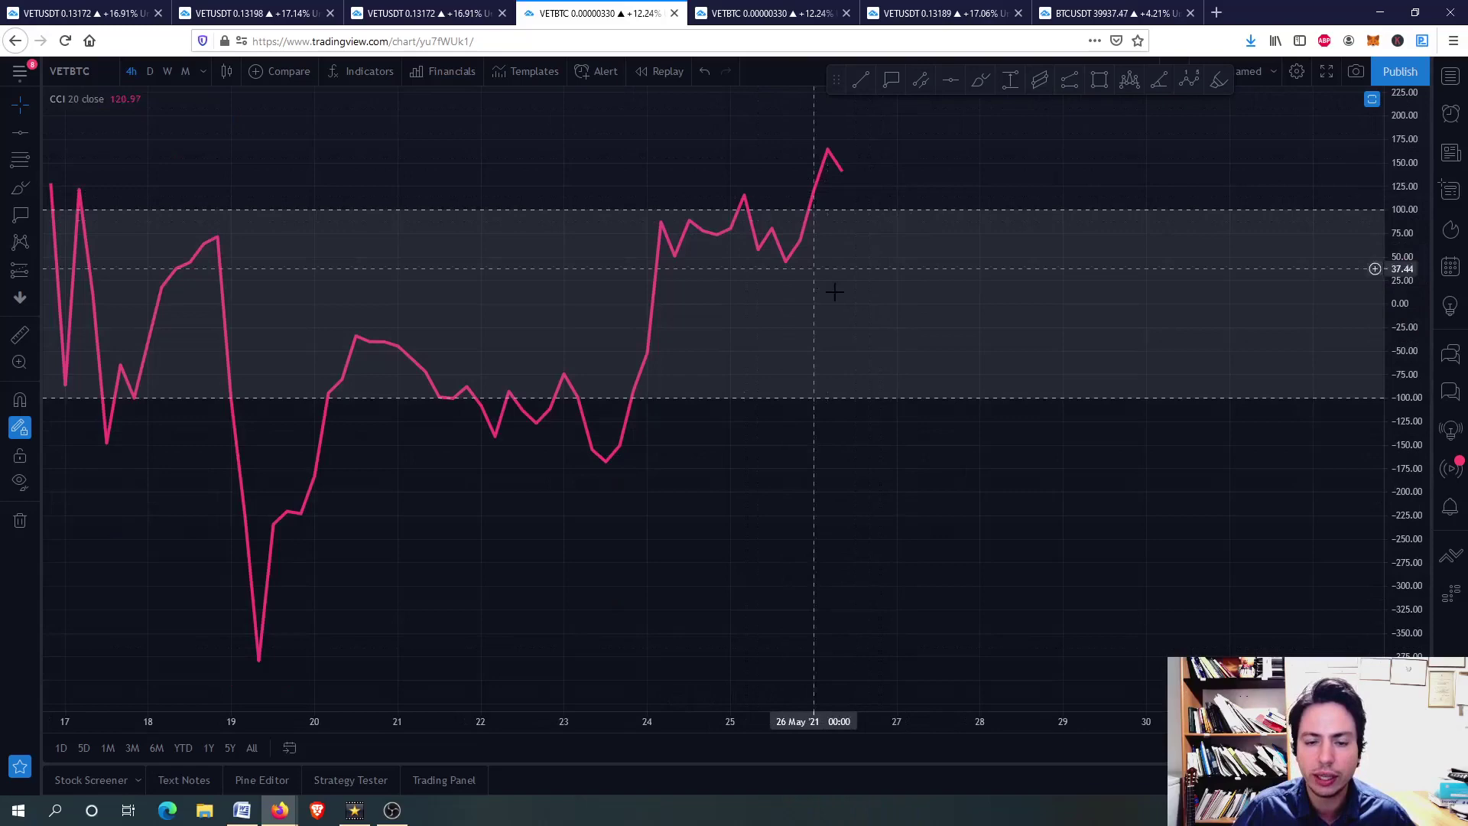
{"action": "double_click", "coordinate": [844, 327]}
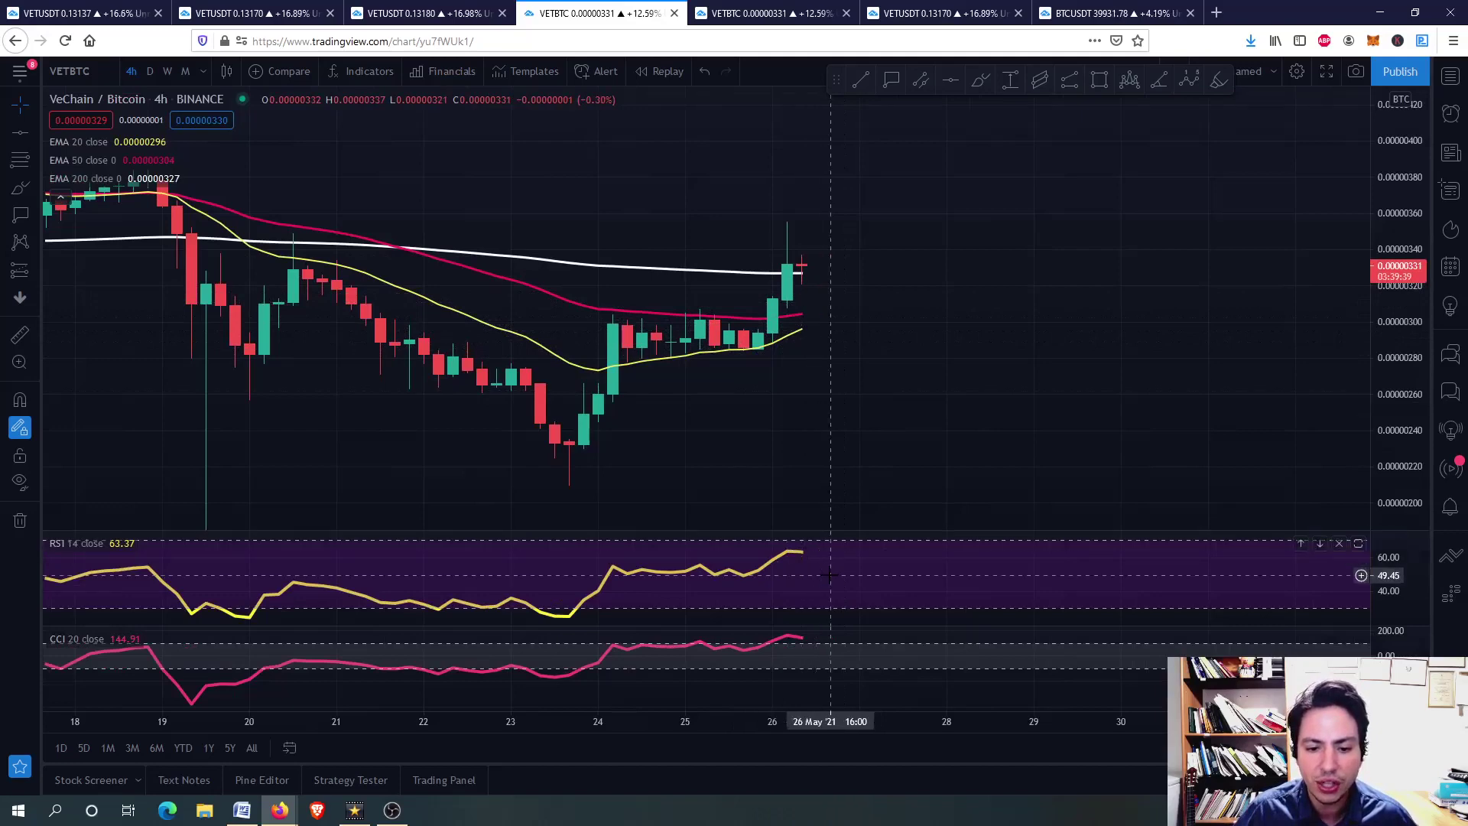
{"action": "double_click", "coordinate": [797, 565]}
{"action": "double_click", "coordinate": [912, 344]}
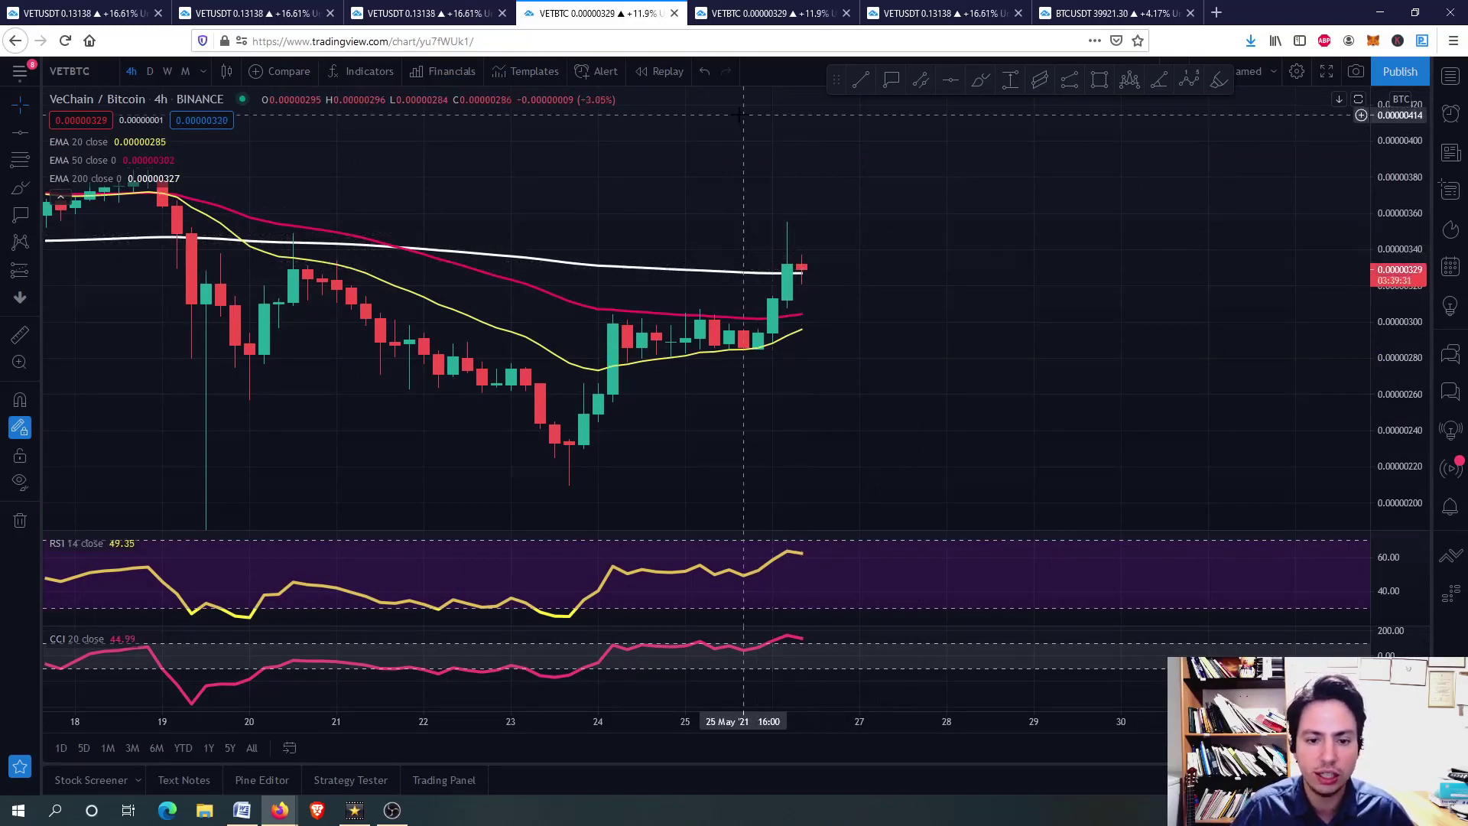
{"action": "left_click", "coordinate": [776, 7]}
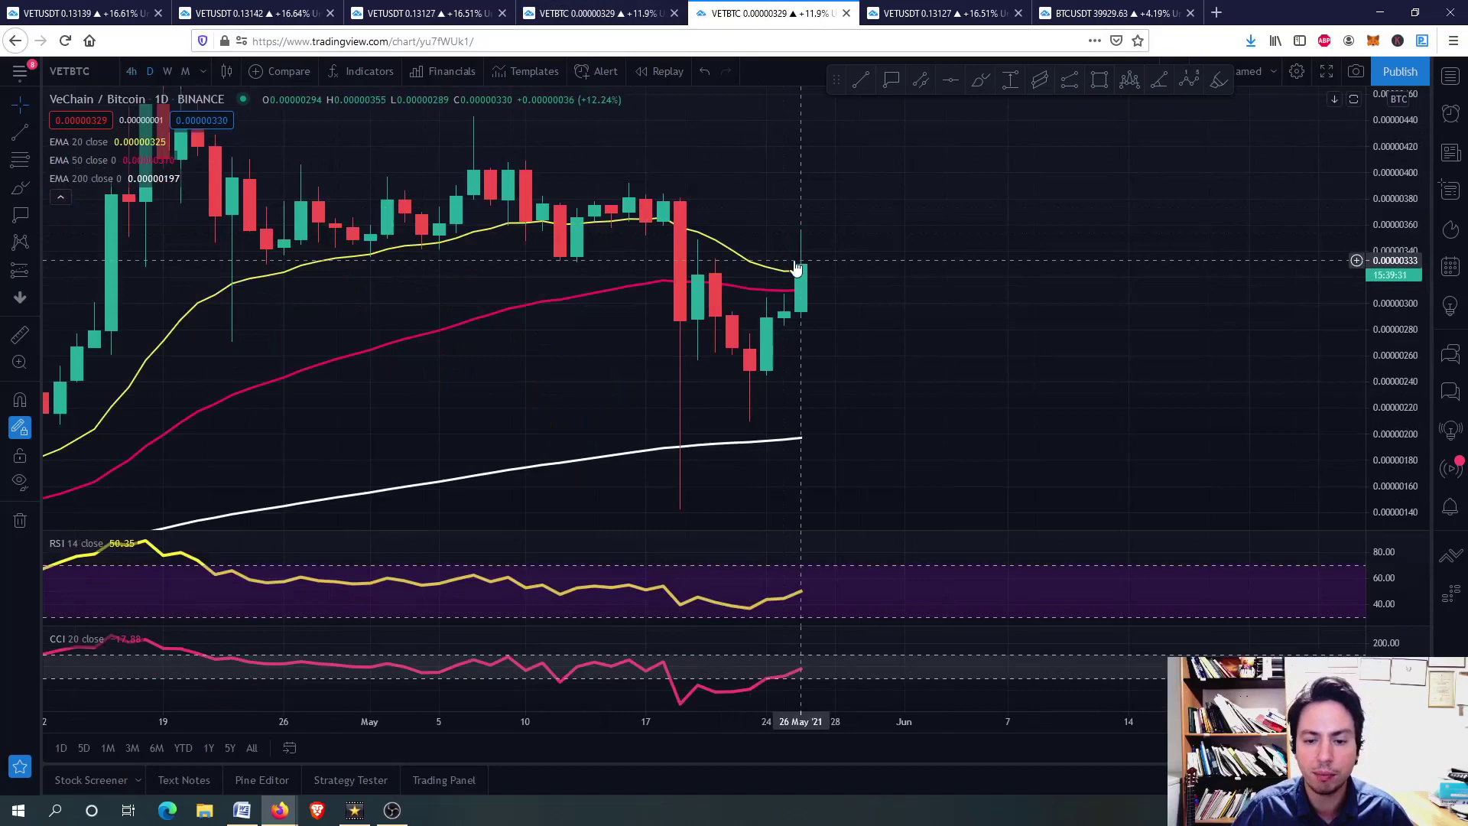
{"action": "scroll", "coordinate": [799, 302], "scroll_direction": "down", "scroll_amount": 3}
{"action": "scroll", "coordinate": [780, 264], "scroll_direction": "up", "scroll_amount": 4}
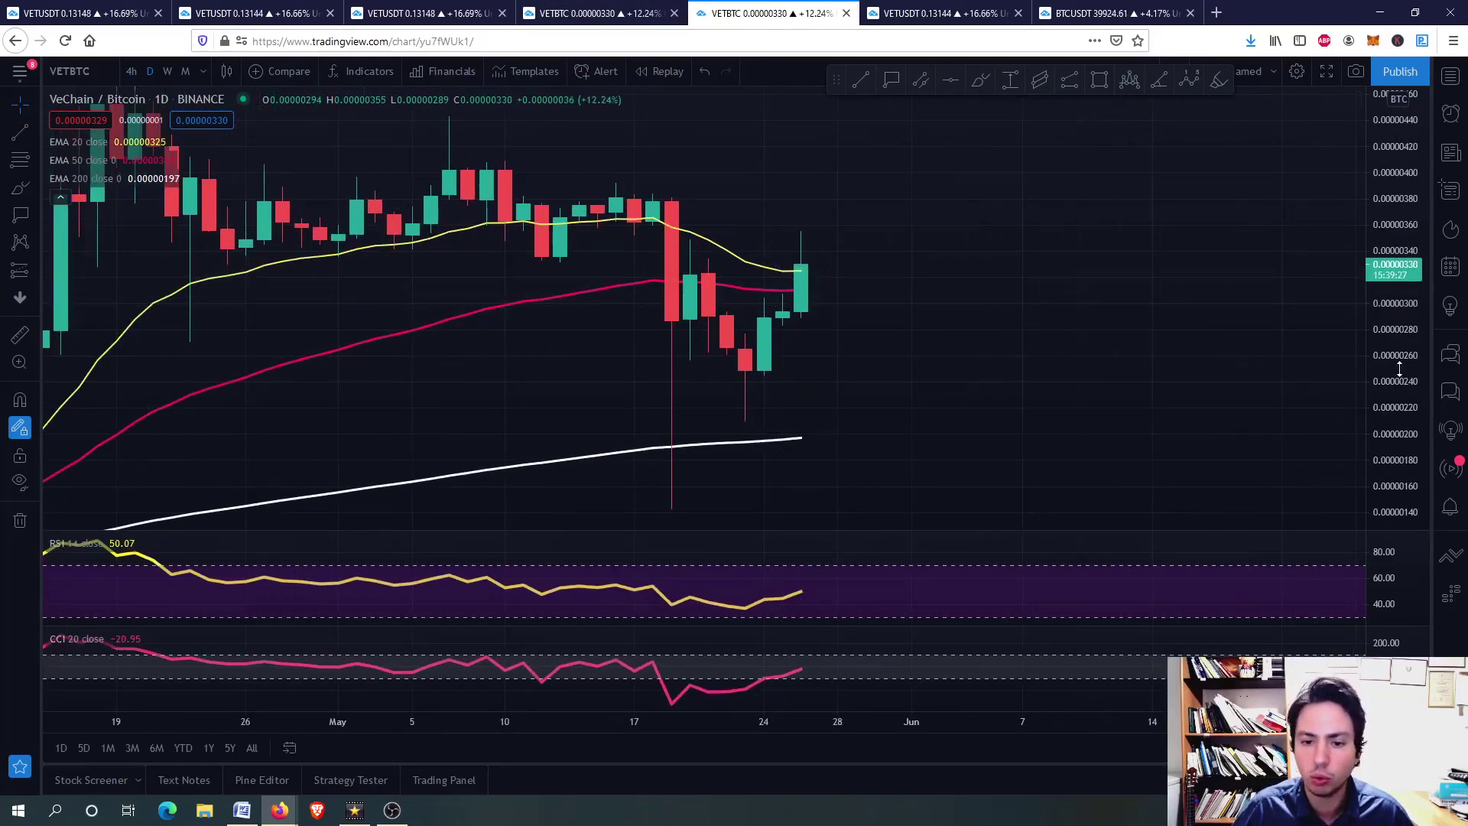
{"action": "left_click_drag", "start_coordinate": [1392, 375], "coordinate": [1392, 386]}
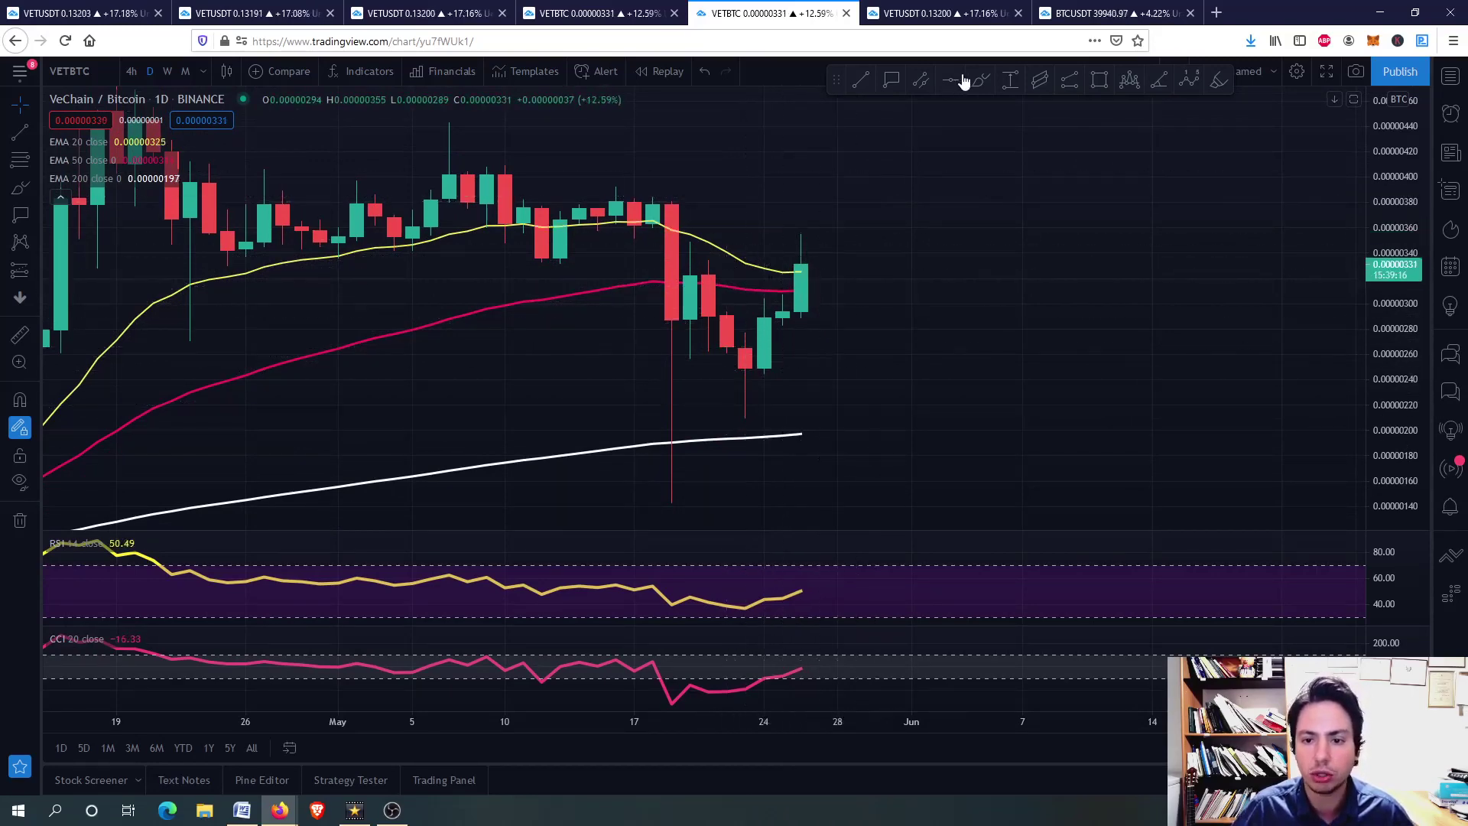
Loop a cyan freehand stroke around the latest daily VETBTC candles, then rescale the price axis.
{"action": "mouse_move", "coordinate": [815, 249]}
{"action": "left_mouse_down"}
{"action": "mouse_move", "coordinate": [765, 291]}
{"action": "mouse_move", "coordinate": [838, 338]}
{"action": "left_mouse_up"}
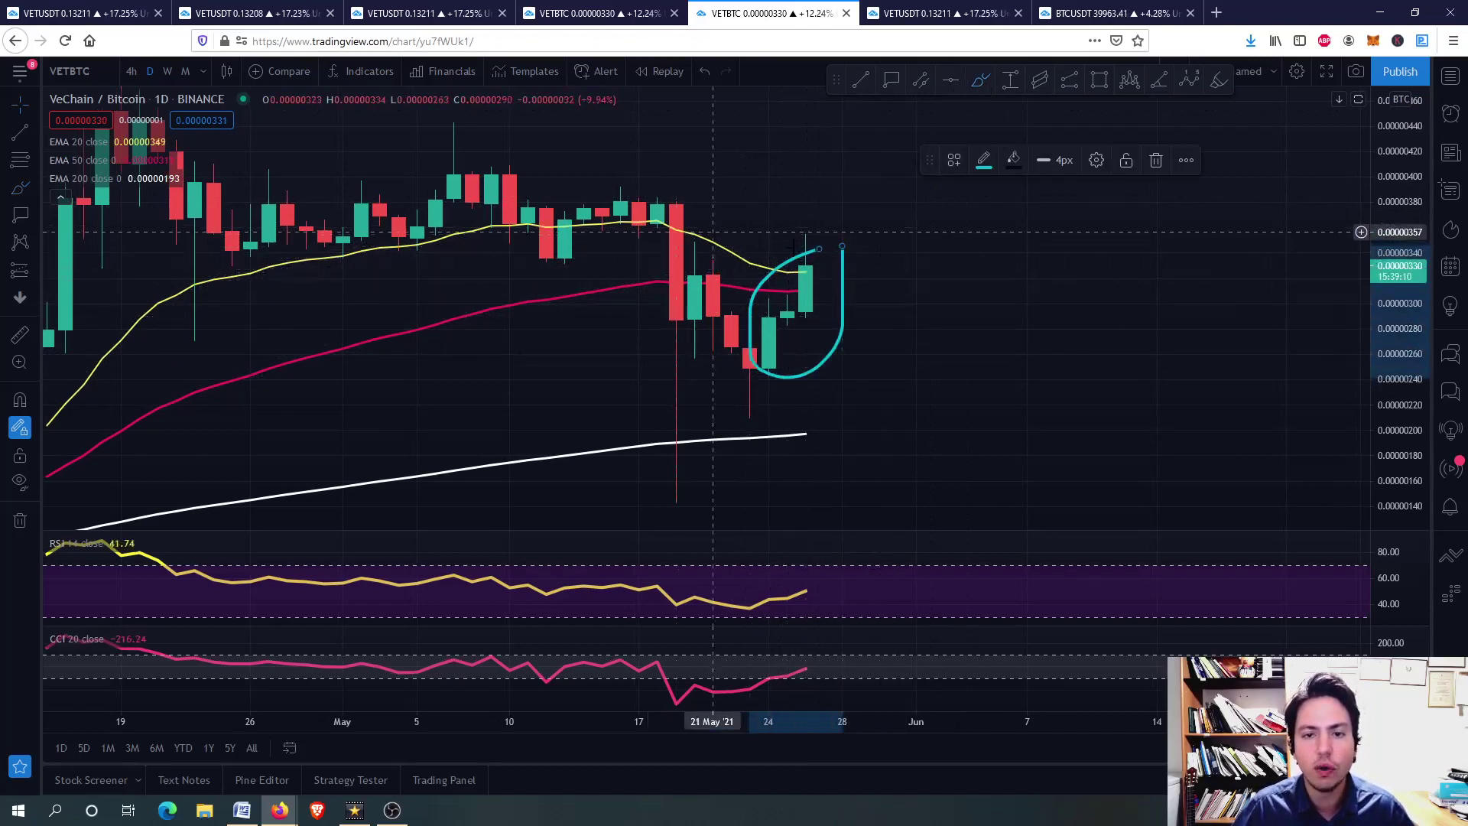
{"action": "left_click", "coordinate": [990, 355]}
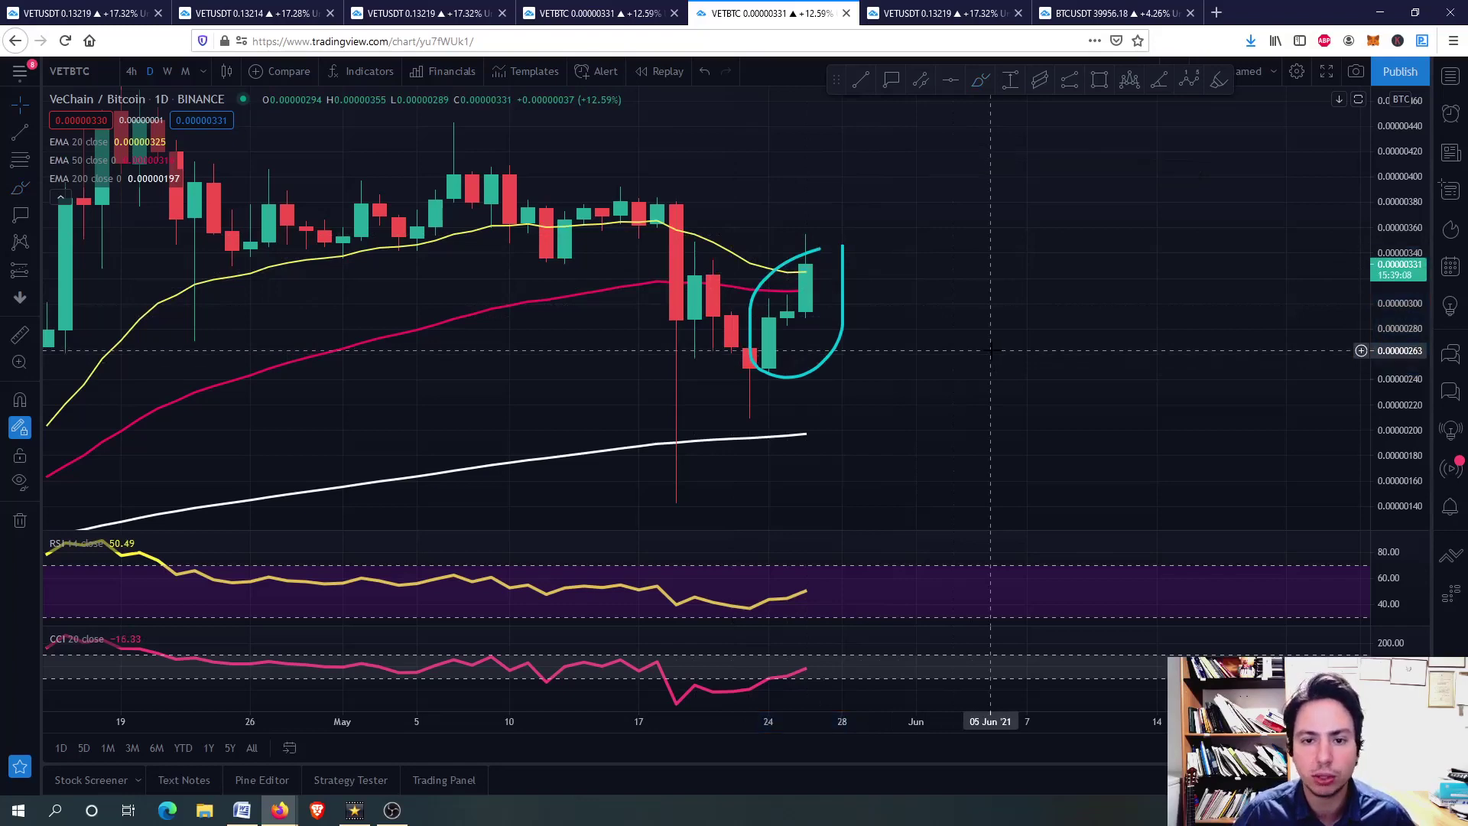
{"action": "scroll", "coordinate": [769, 442], "scroll_direction": "down", "scroll_amount": 3}
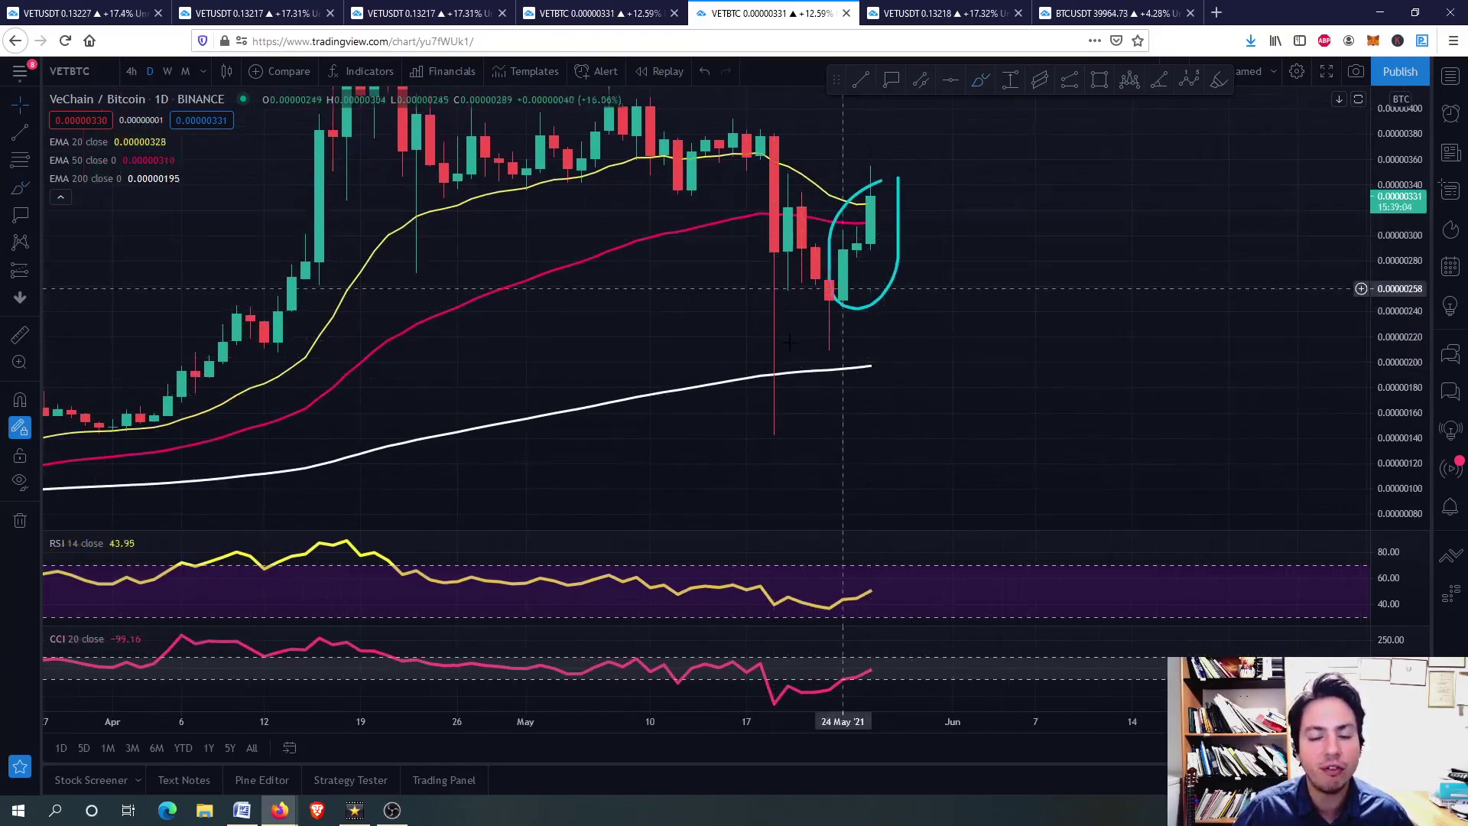
{"action": "scroll", "coordinate": [962, 279], "scroll_direction": "down", "scroll_amount": 3}
{"action": "left_click_drag", "start_coordinate": [962, 279], "coordinate": [964, 377]}
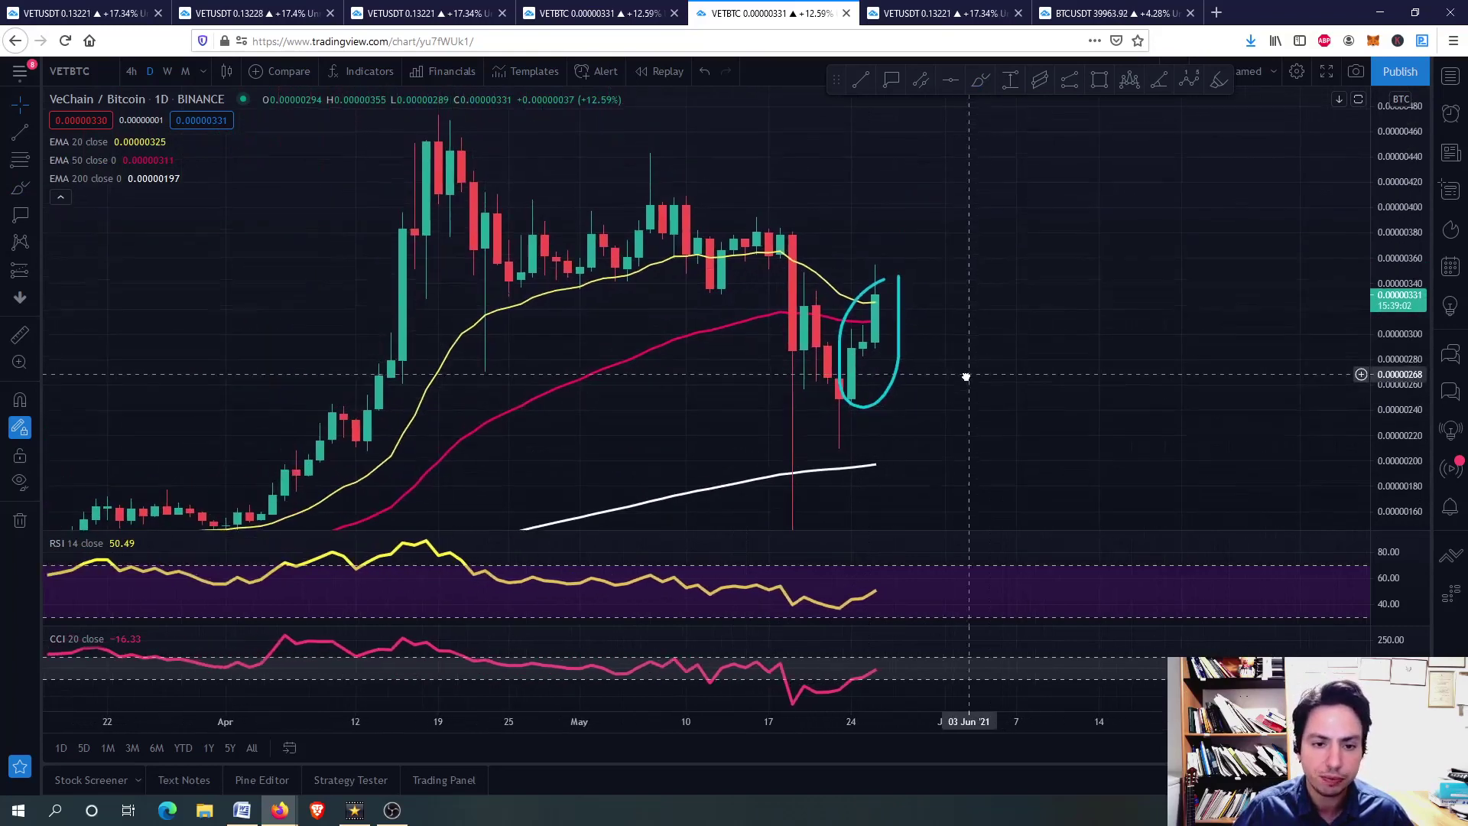
{"action": "scroll", "coordinate": [710, 360], "scroll_direction": "down", "scroll_amount": 5}
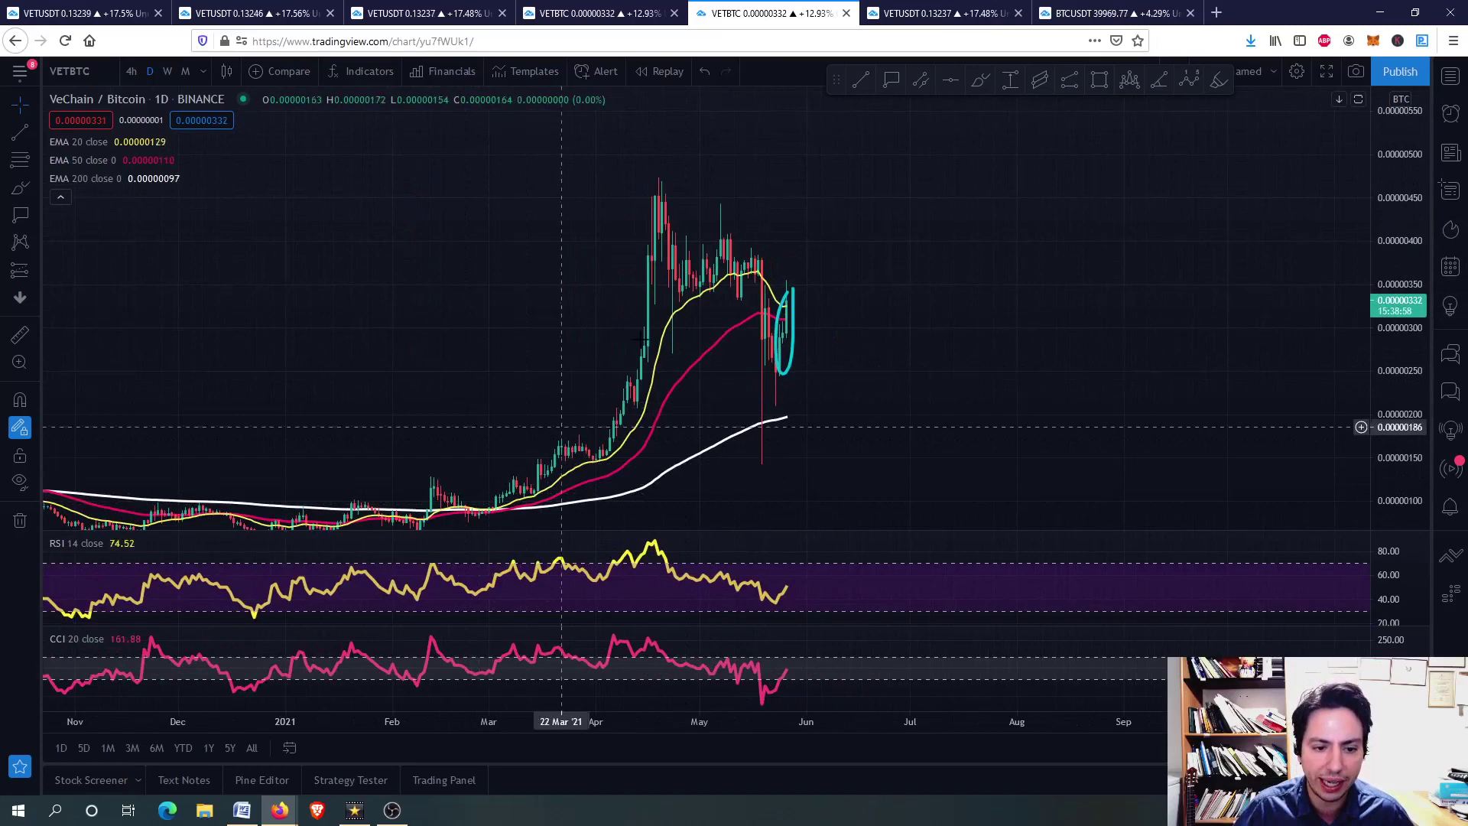
{"action": "scroll", "coordinate": [732, 350], "scroll_direction": "up", "scroll_amount": 4}
{"action": "scroll", "coordinate": [732, 350], "scroll_direction": "up", "scroll_amount": 4}
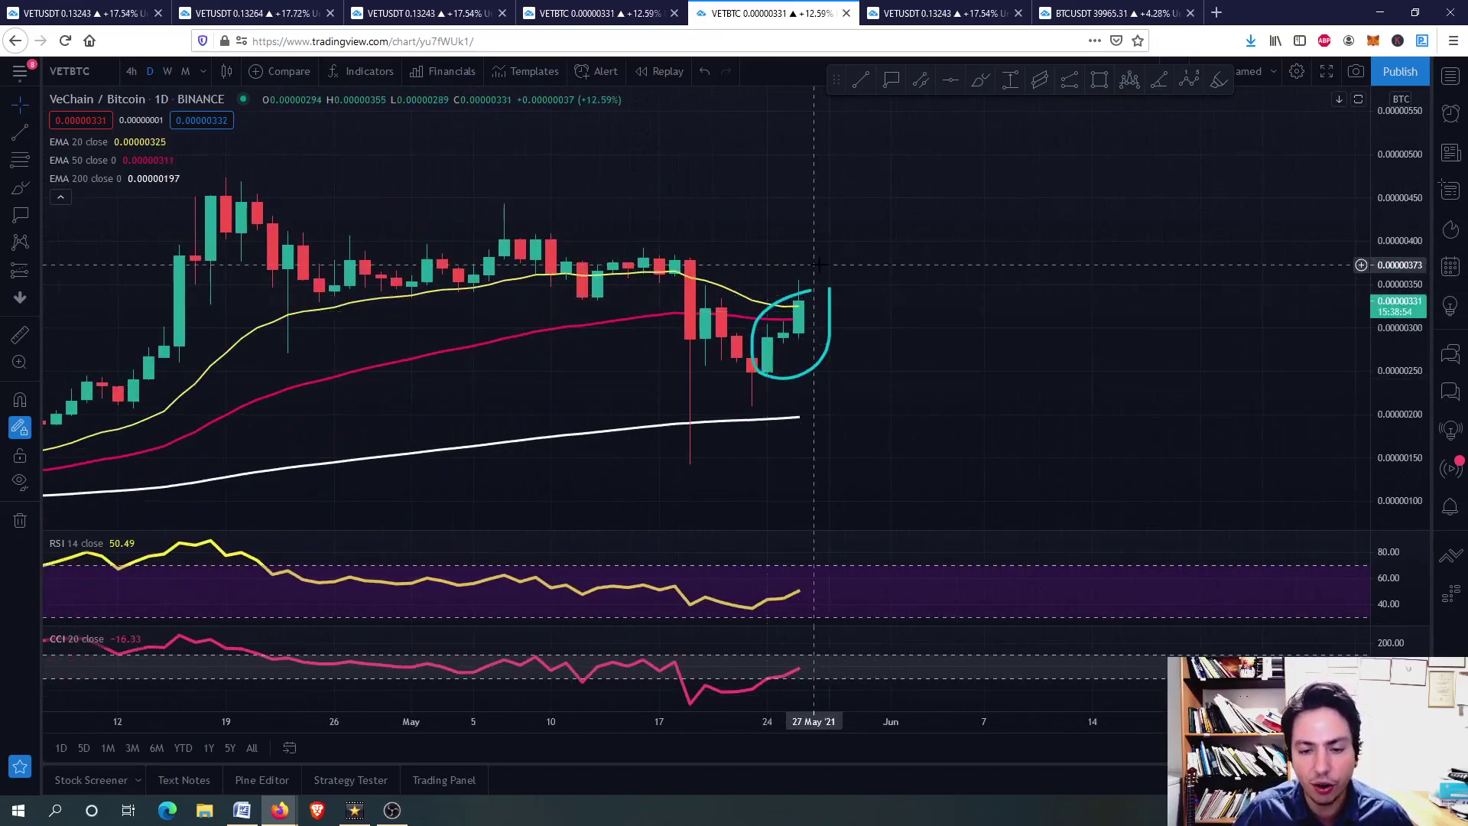
{"action": "scroll", "coordinate": [774, 306], "scroll_direction": "up", "scroll_amount": 1}
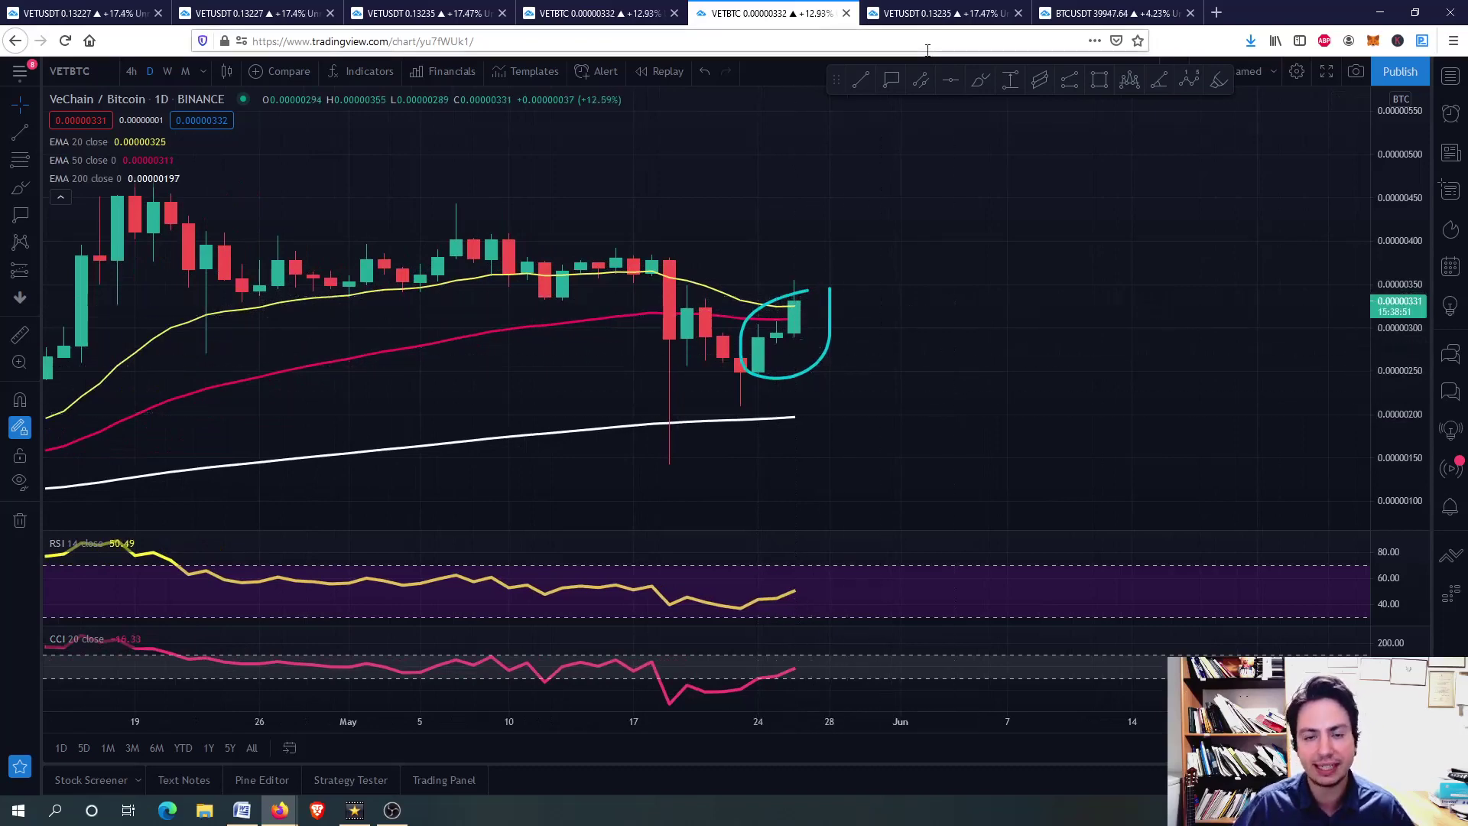
Alternate maximizing the CCI and RSI panes, ending with RSI filling the chart.
{"action": "double_click", "coordinate": [835, 671]}
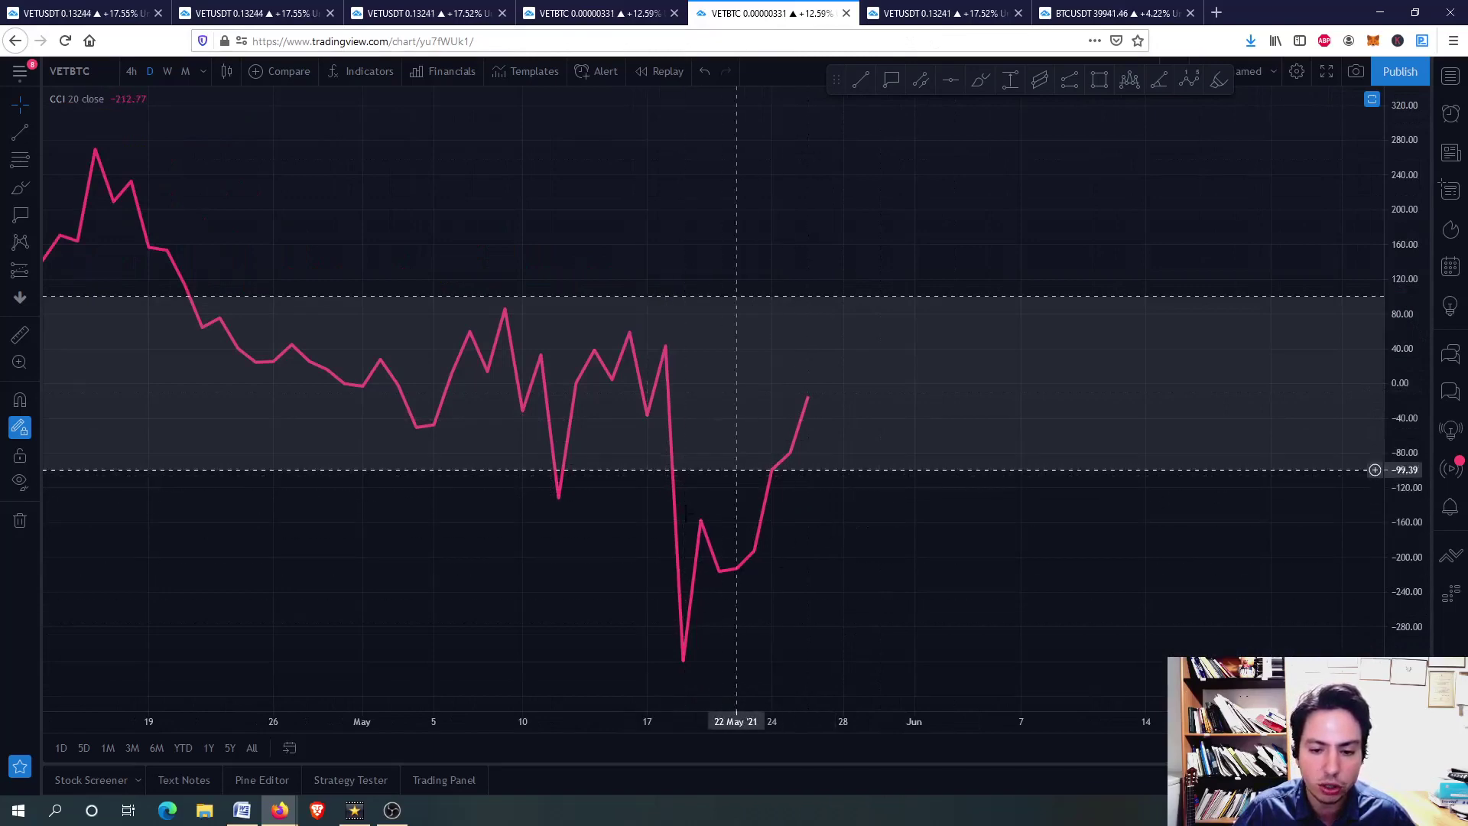
{"action": "double_click", "coordinate": [847, 604]}
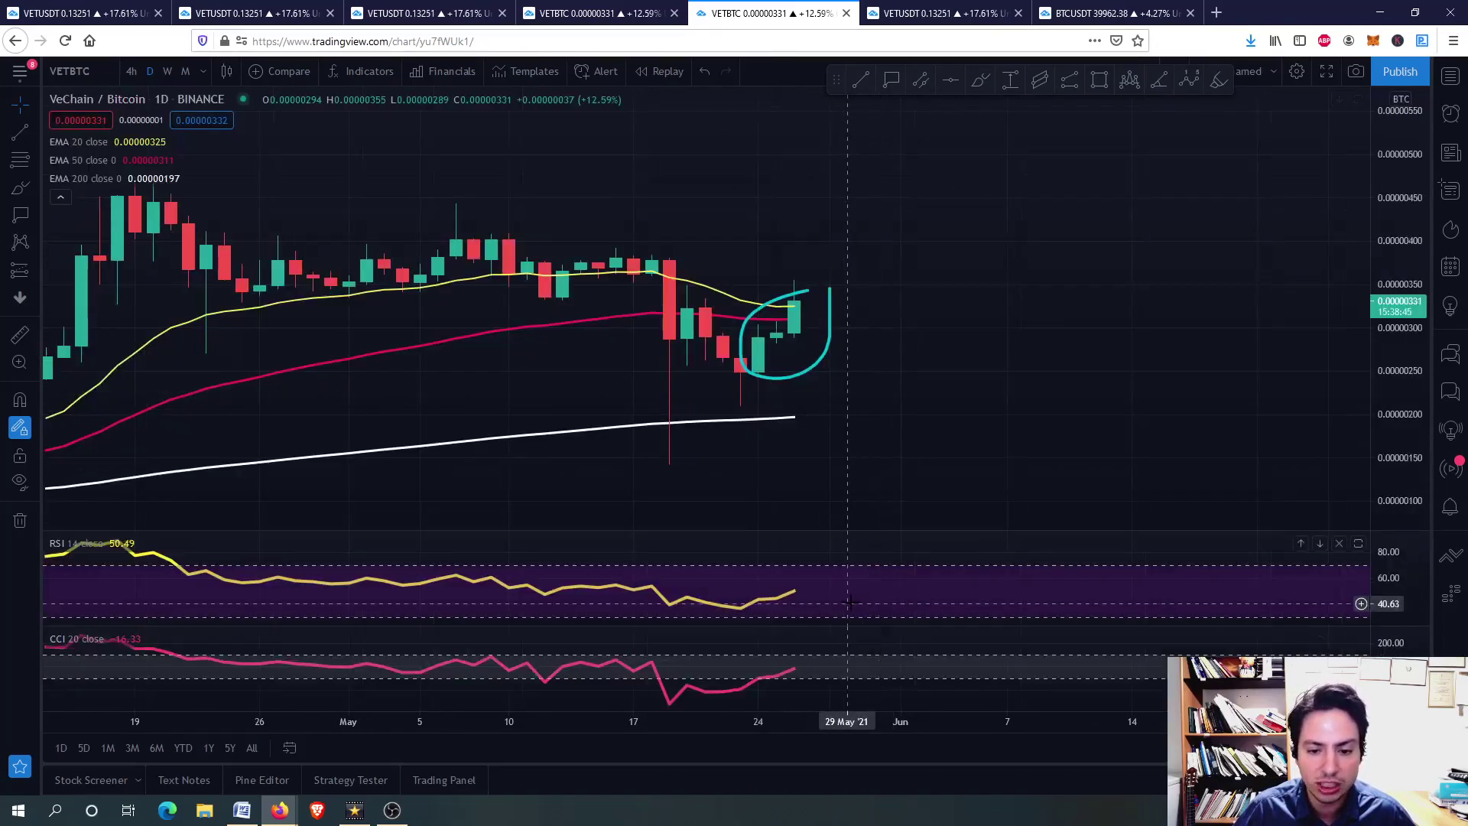
{"action": "double_click", "coordinate": [847, 604]}
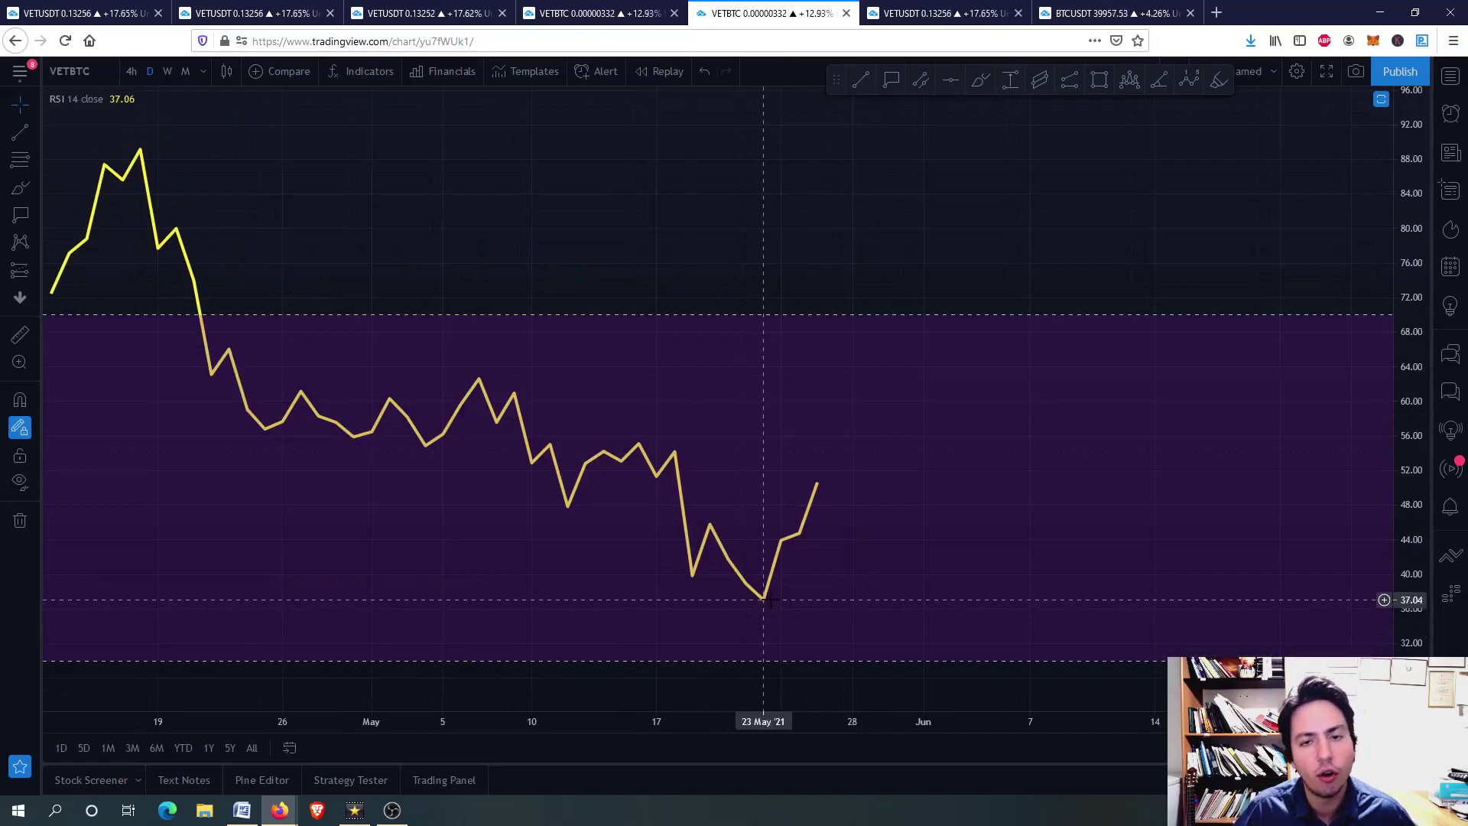
{"action": "double_click", "coordinate": [830, 602]}
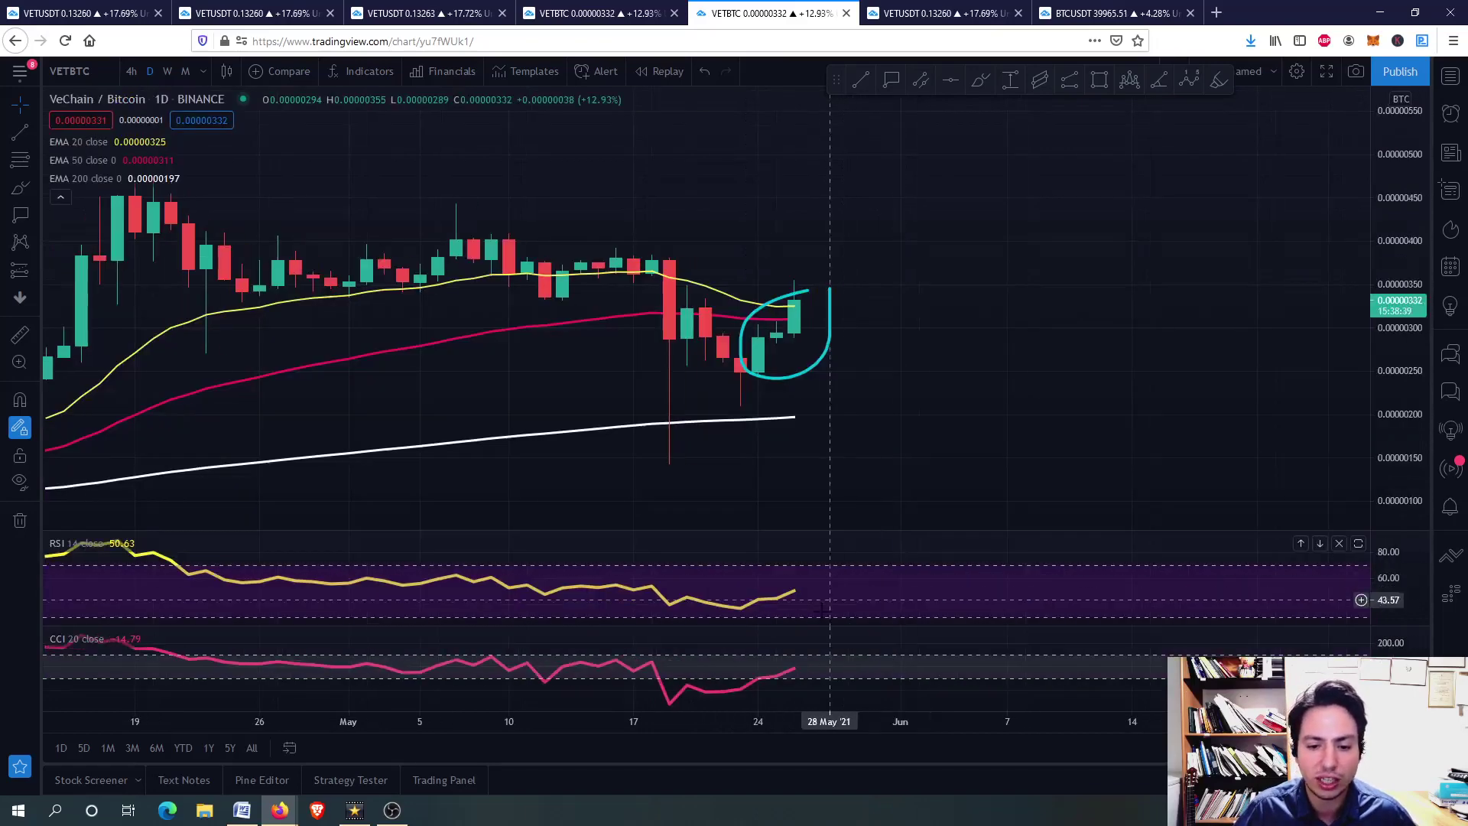
{"action": "double_click", "coordinate": [833, 670]}
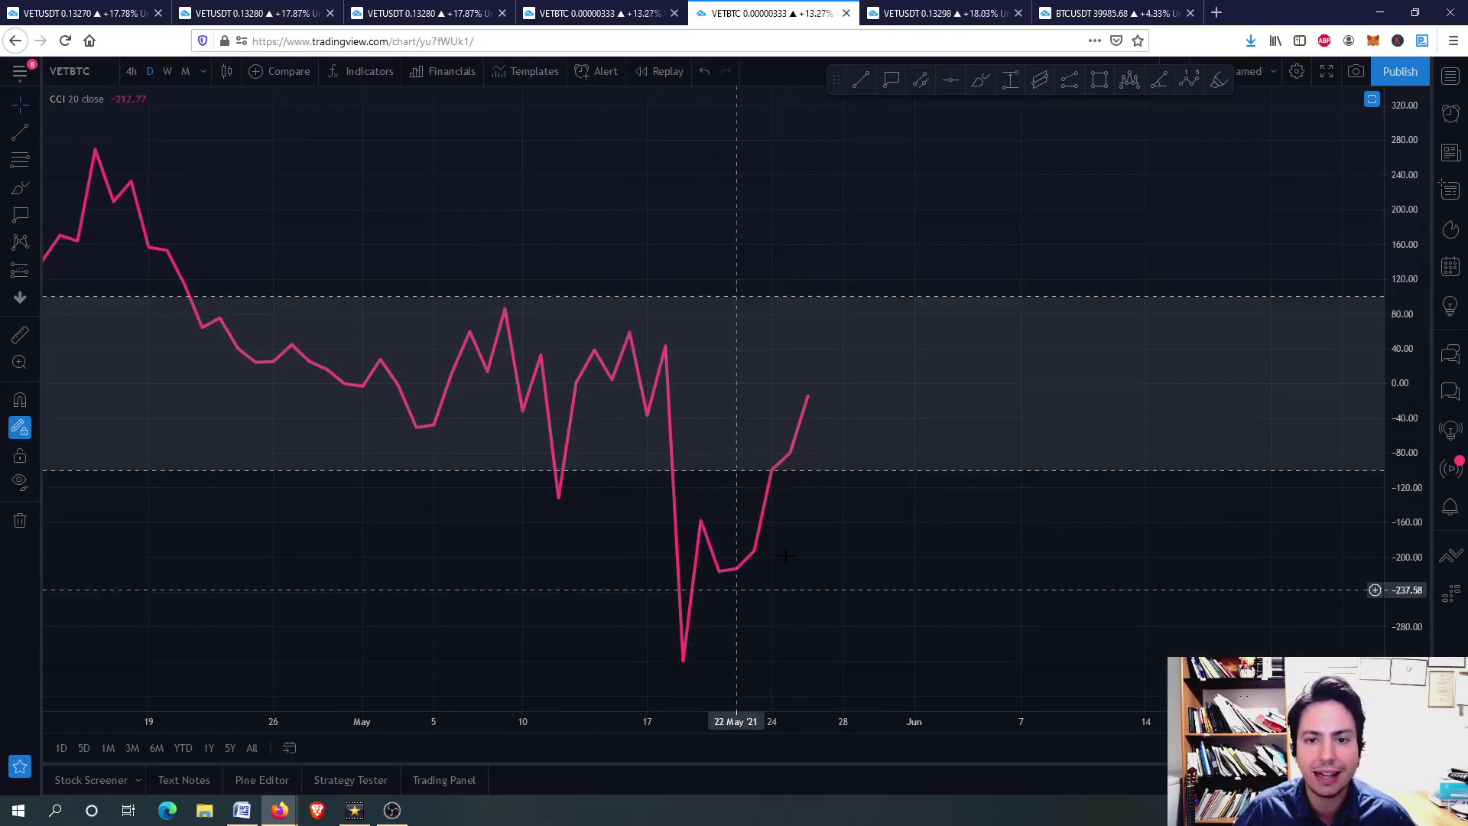
{"action": "double_click", "coordinate": [960, 413]}
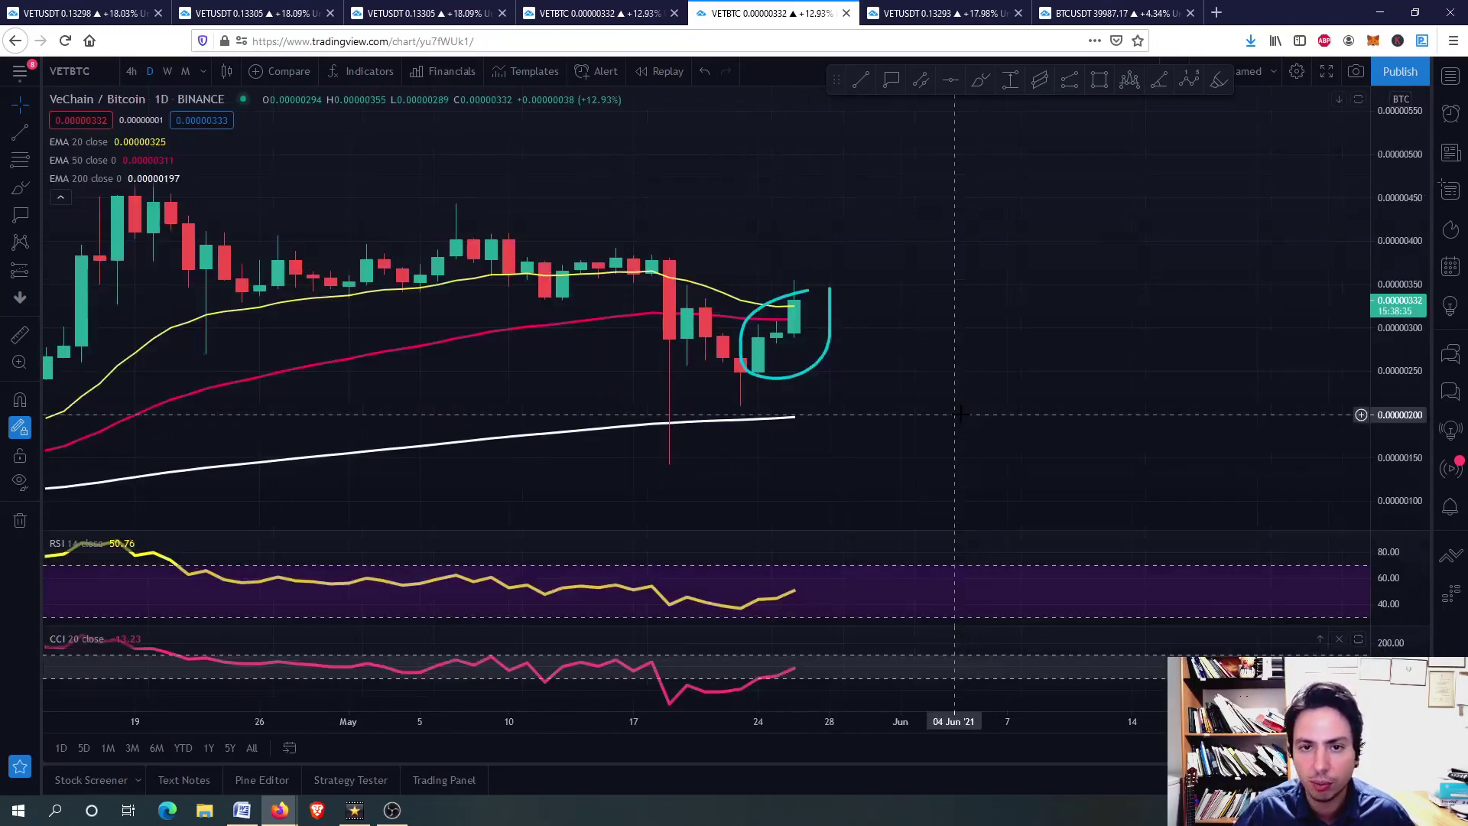
{"action": "double_click", "coordinate": [862, 589]}
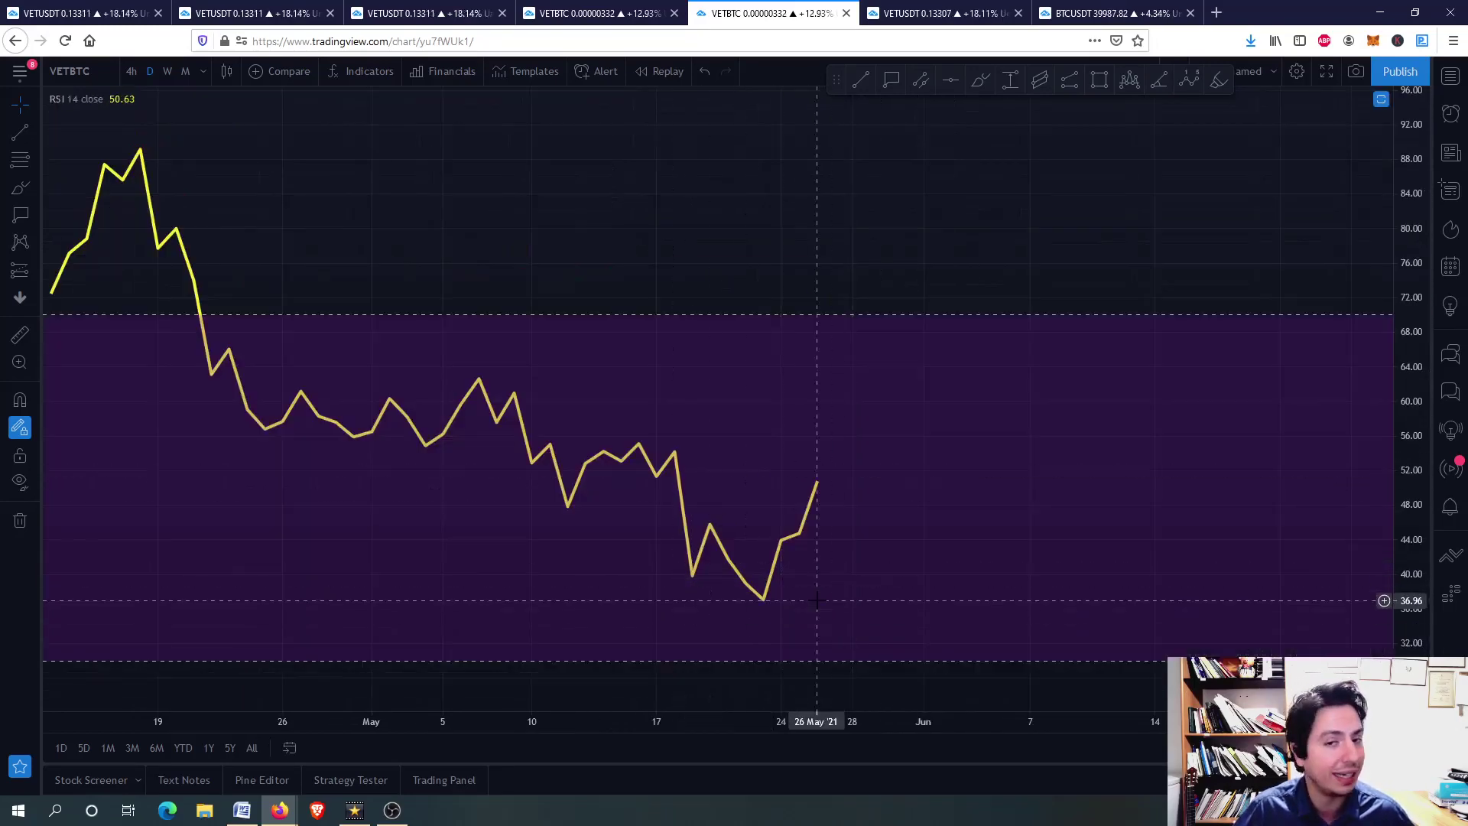